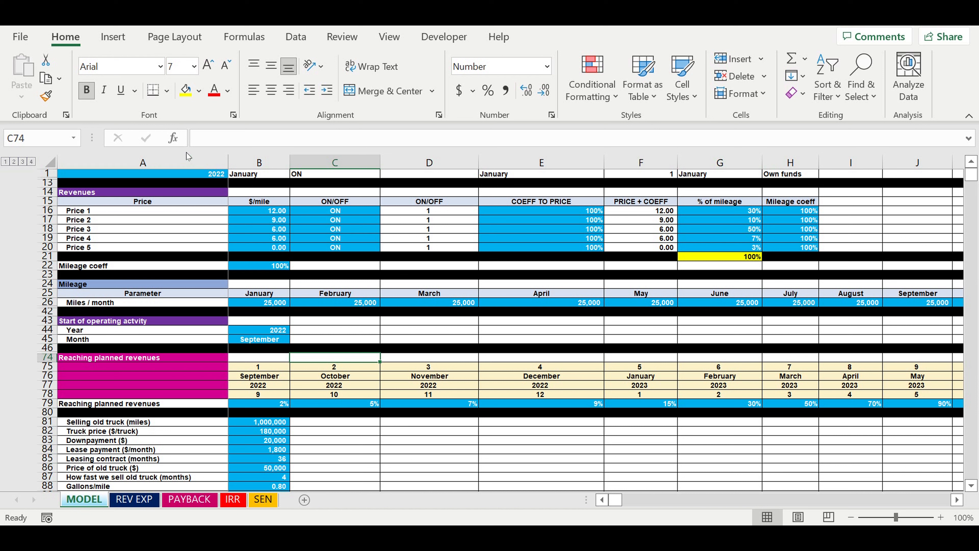
# Examine the MODEL sheet's input cells for year, prices, ON/OFF switches, price coefficients, monthly mileage and planned revenue percentages
pyautogui.click(198, 204)
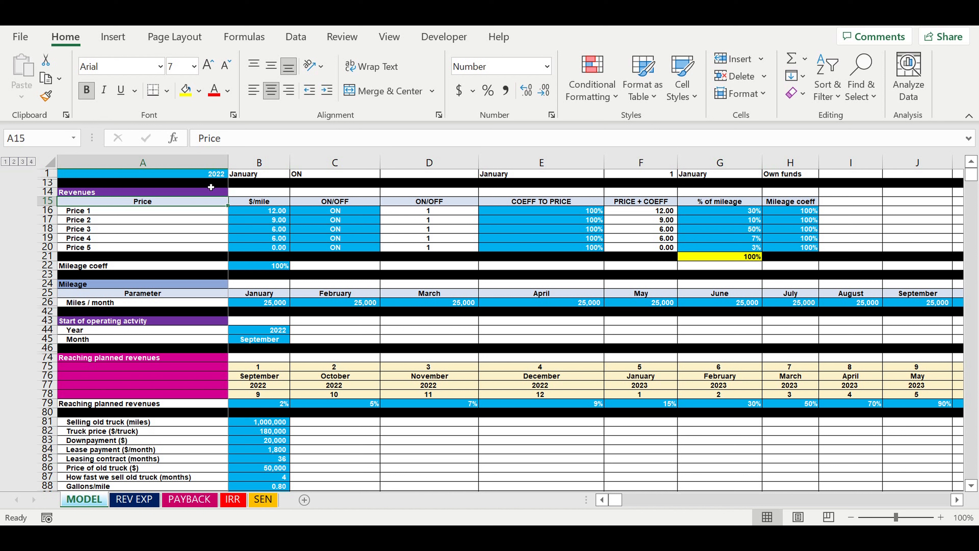
pyautogui.click(201, 177)
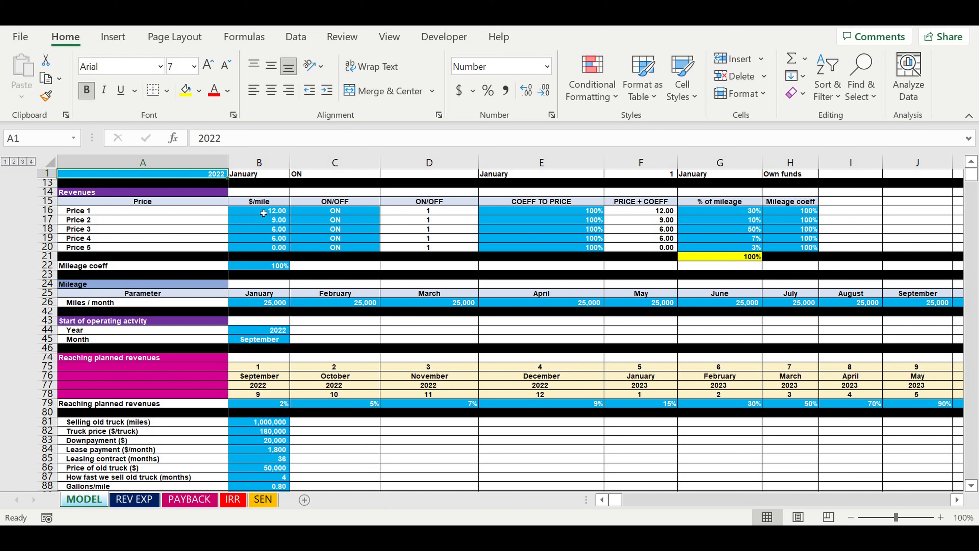
pyautogui.moveTo(264, 213); pyautogui.dragTo(265, 247)
pyautogui.moveTo(335, 210); pyautogui.dragTo(335, 247)
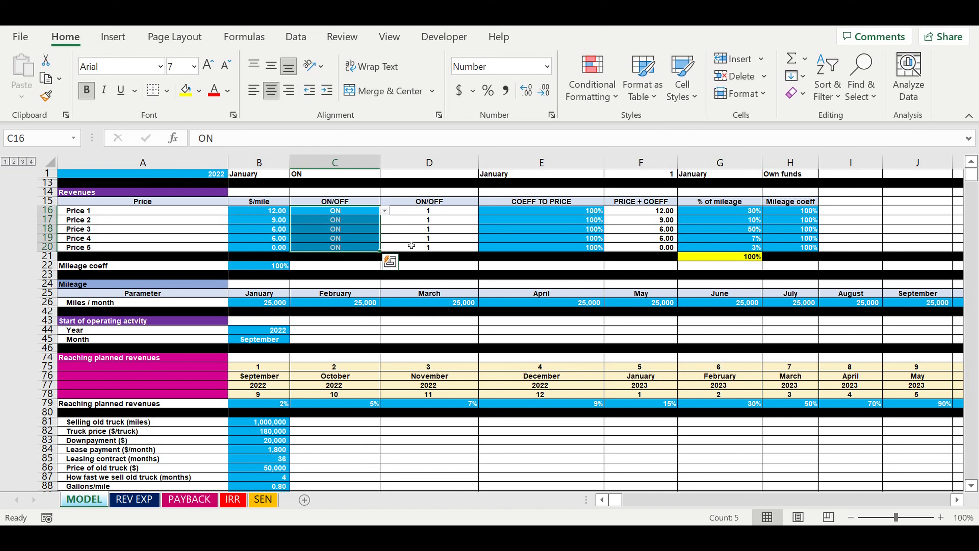
pyautogui.moveTo(569, 211); pyautogui.dragTo(568, 247)
pyautogui.moveTo(262, 303); pyautogui.dragTo(535, 307)
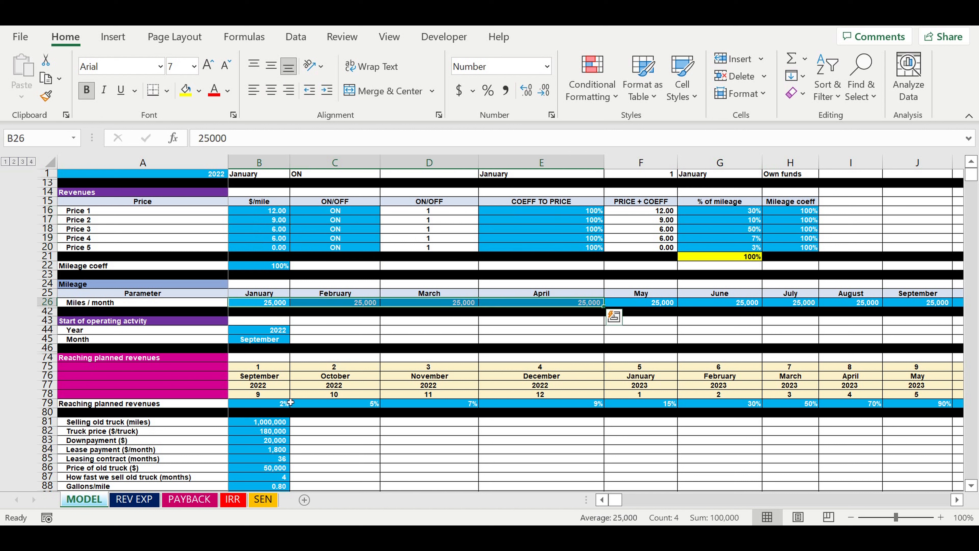
pyautogui.click(272, 403)
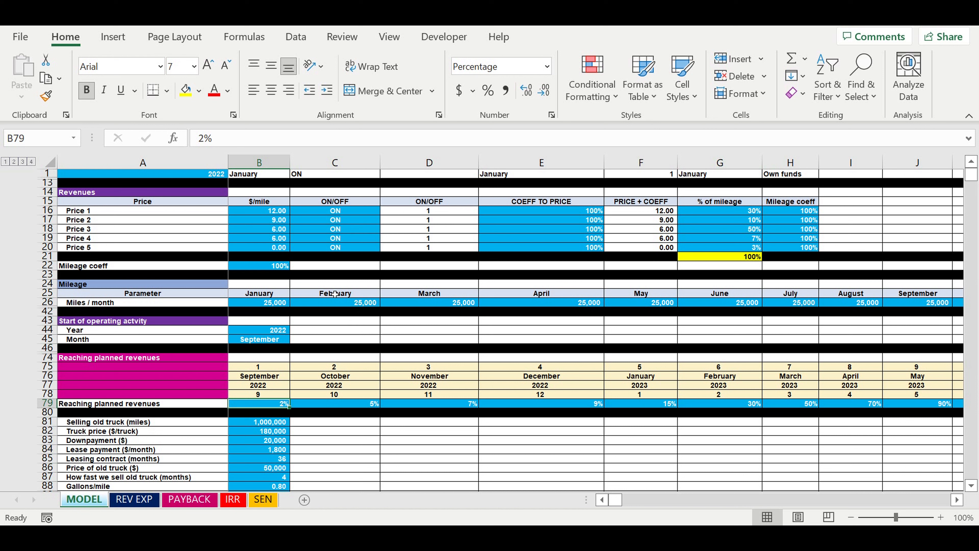
pyautogui.moveTo(284, 208); pyautogui.dragTo(327, 249)
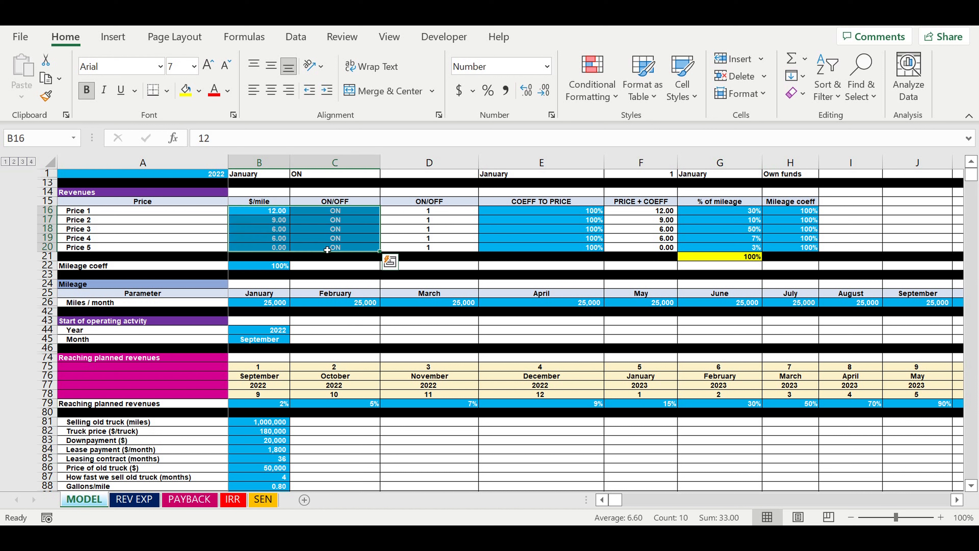
# Review the revenues, expenses, profit and profitability rows on the REV EXP sheet
pyautogui.click(148, 500)
pyautogui.click(69, 176)
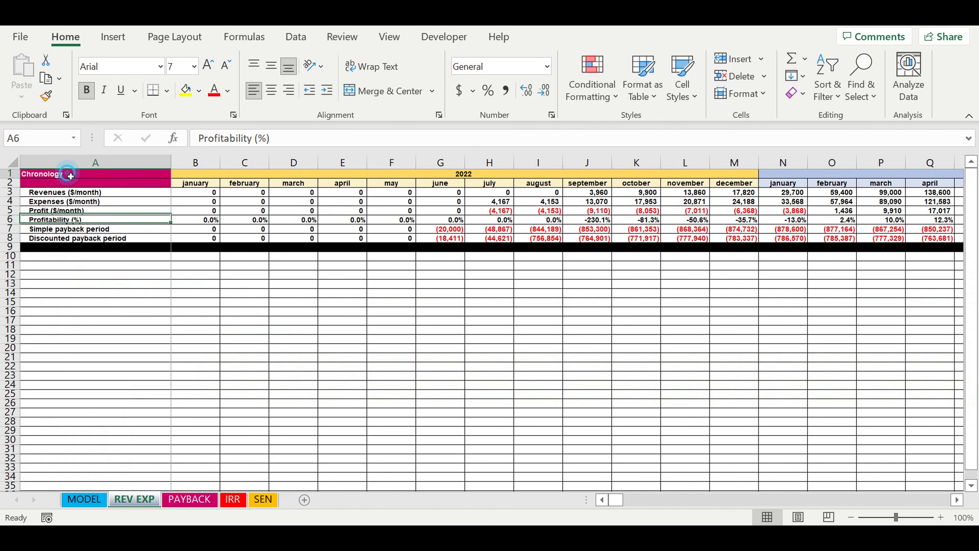
pyautogui.click(64, 194)
pyautogui.click(57, 203)
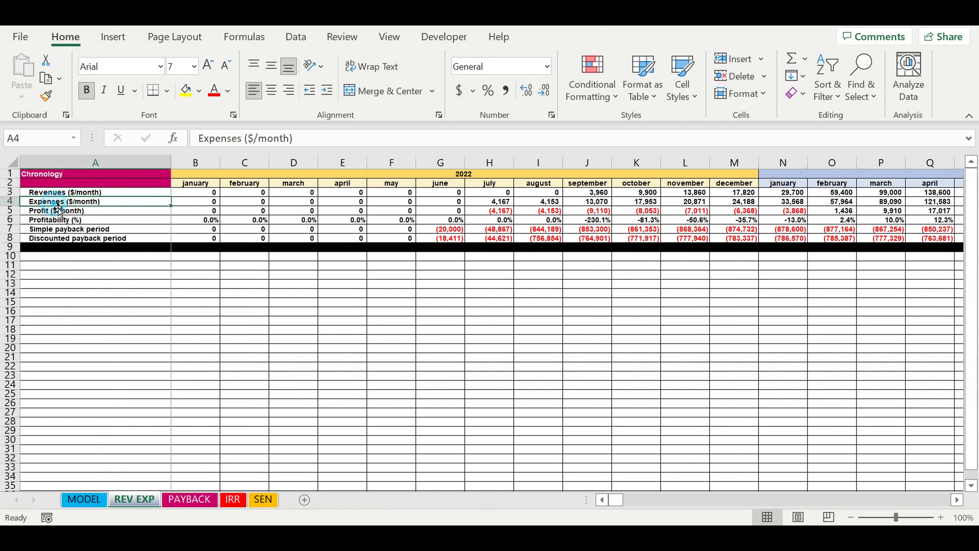
pyautogui.click(53, 212)
pyautogui.click(58, 220)
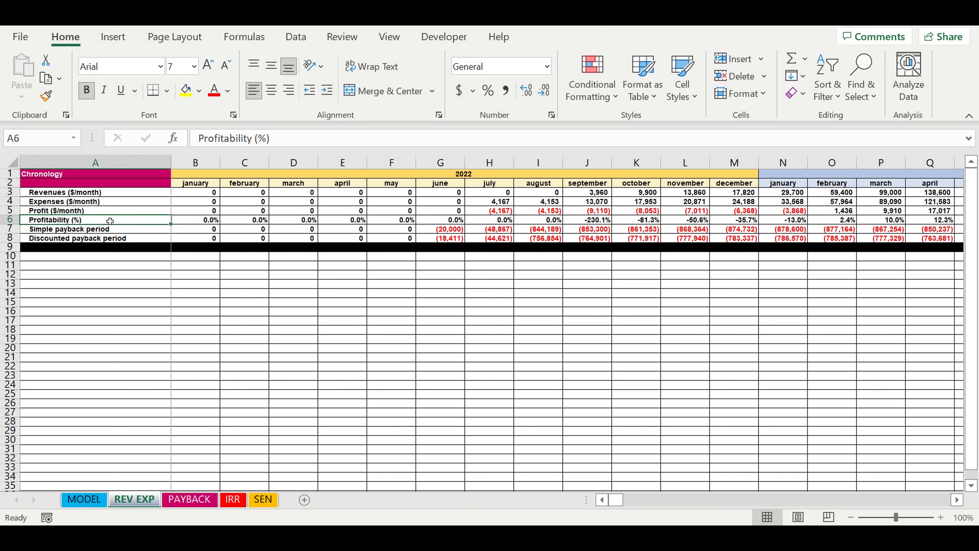
# Inspect where the simple and discounted payback curves cross zero in the PAYBACK sheet's chart
pyautogui.click(188, 501)
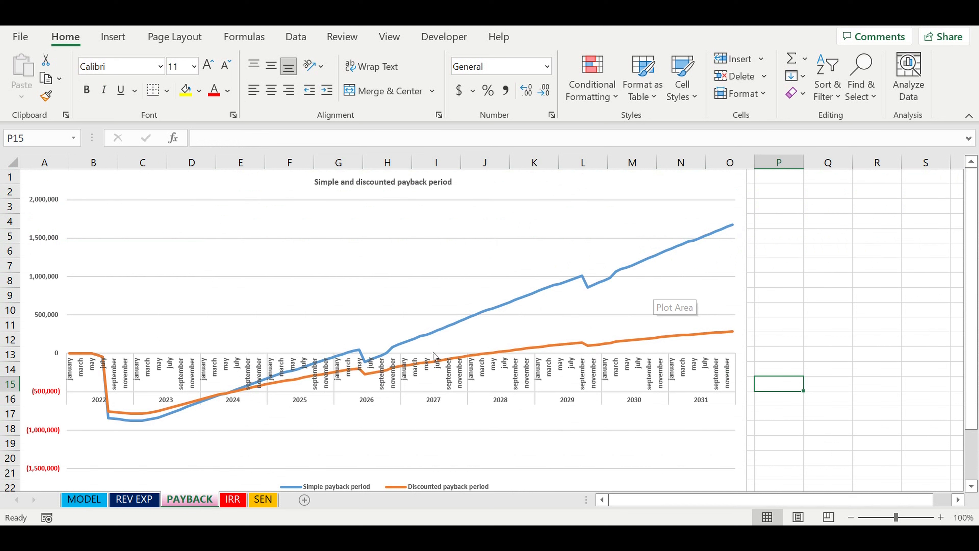
pyautogui.click(387, 353)
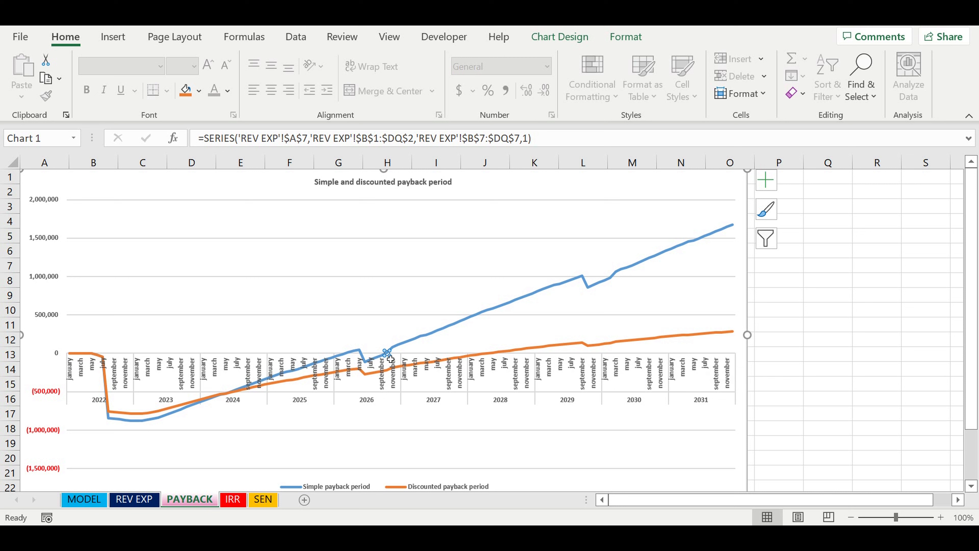
pyautogui.click(495, 352)
pyautogui.click(494, 353)
# Check the discount rate and the step of changing discount rate on the IRR sheet
pyautogui.click(233, 498)
pyautogui.click(357, 285)
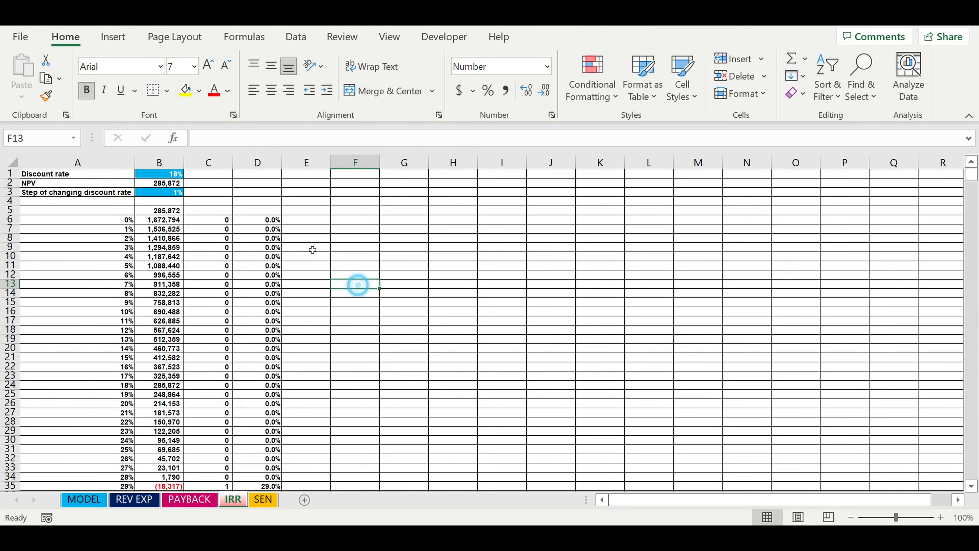
pyautogui.click(172, 175)
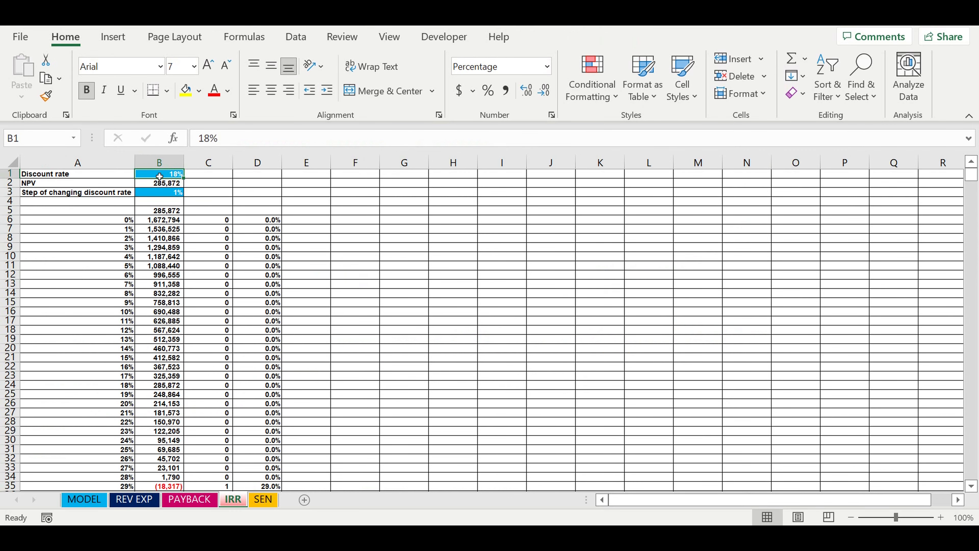
pyautogui.click(159, 194)
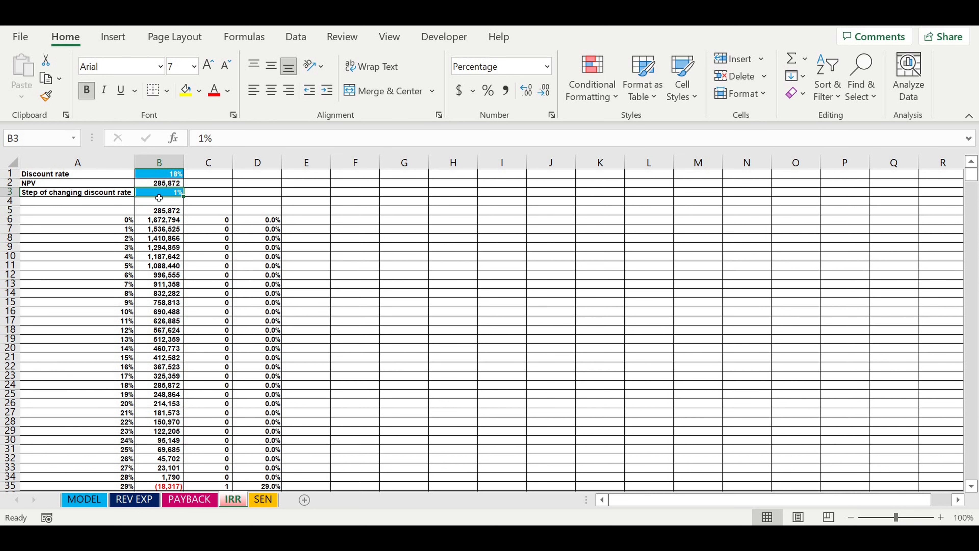
# Examine the adjustment step cell and the empty sensitivity results range B17:L23 on the SEN sheet
pyautogui.click(259, 500)
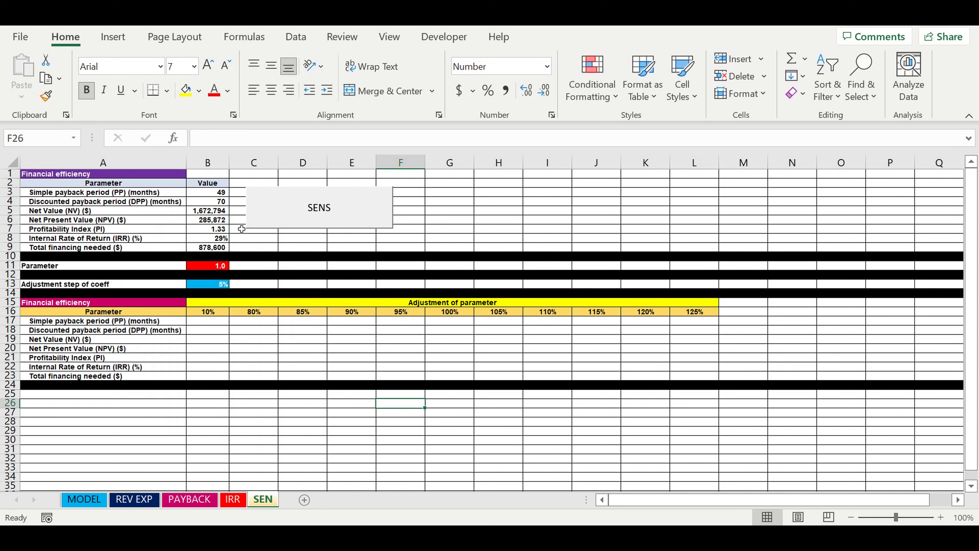
pyautogui.click(294, 325)
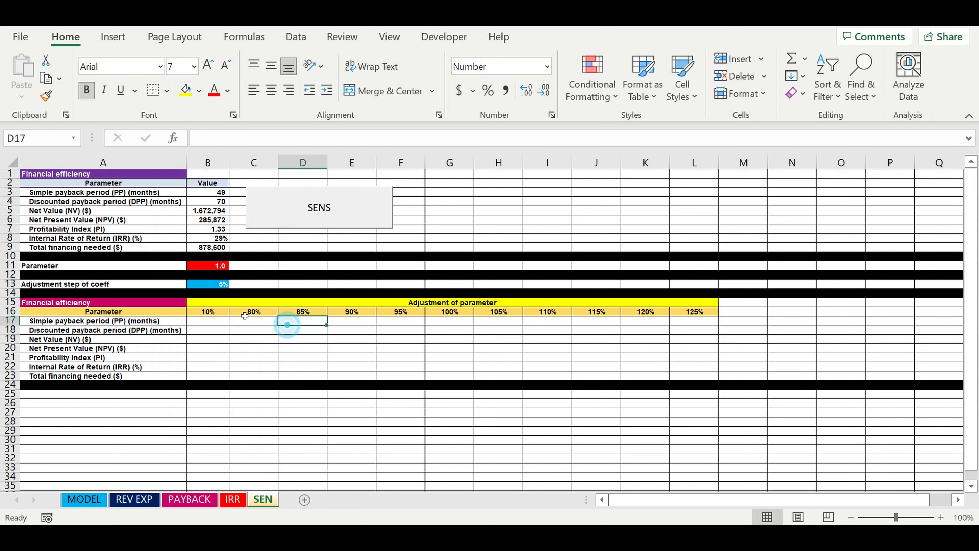
pyautogui.click(215, 285)
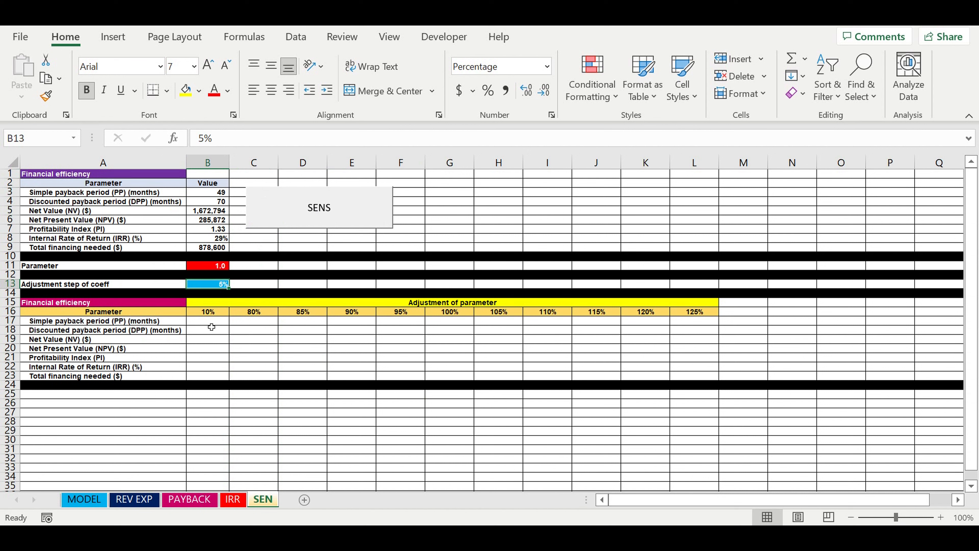
pyautogui.moveTo(208, 321); pyautogui.dragTo(403, 357)
pyautogui.moveTo(618, 393); pyautogui.dragTo(698, 381)
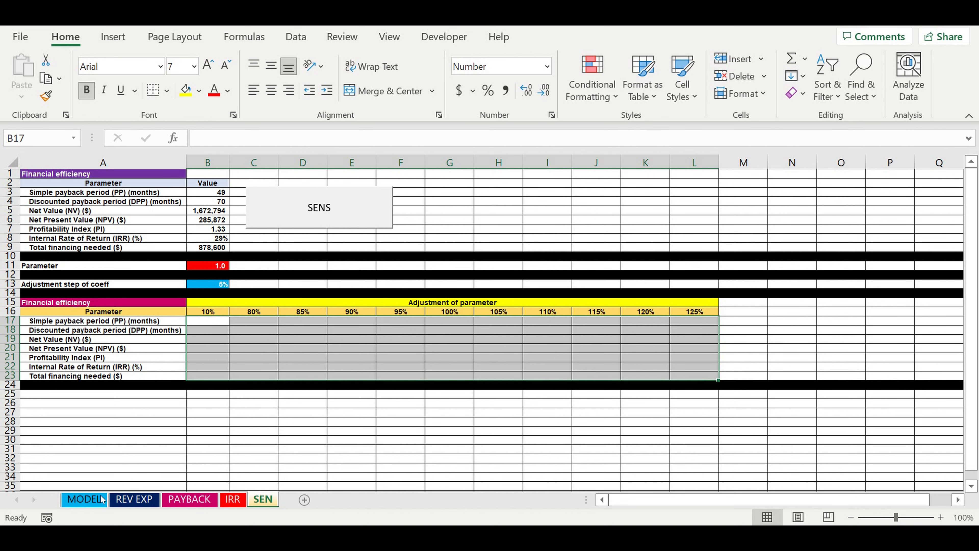
# Compare the $/mile prices with their percentage of mileage in the Revenues table on the MODEL sheet
pyautogui.click(84, 499)
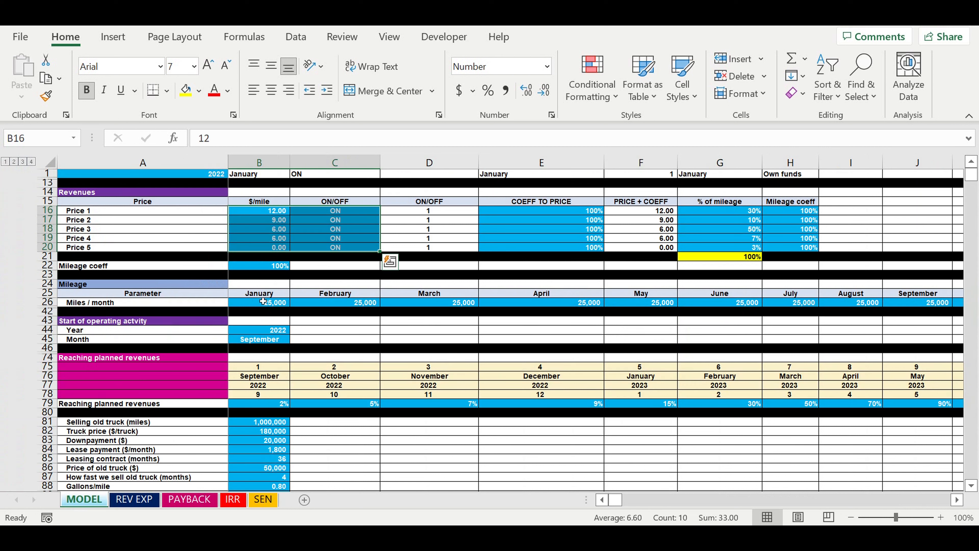
pyautogui.click(272, 223)
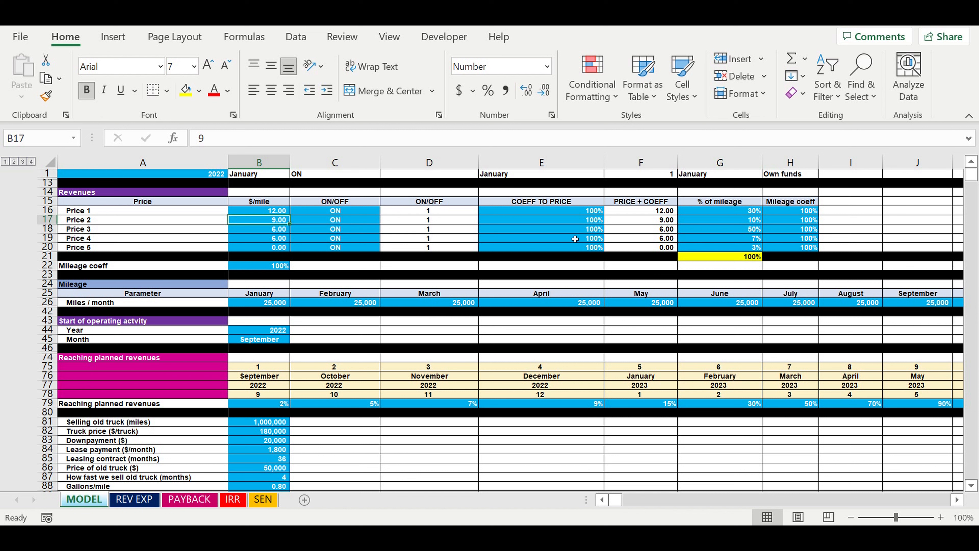
pyautogui.click(731, 213)
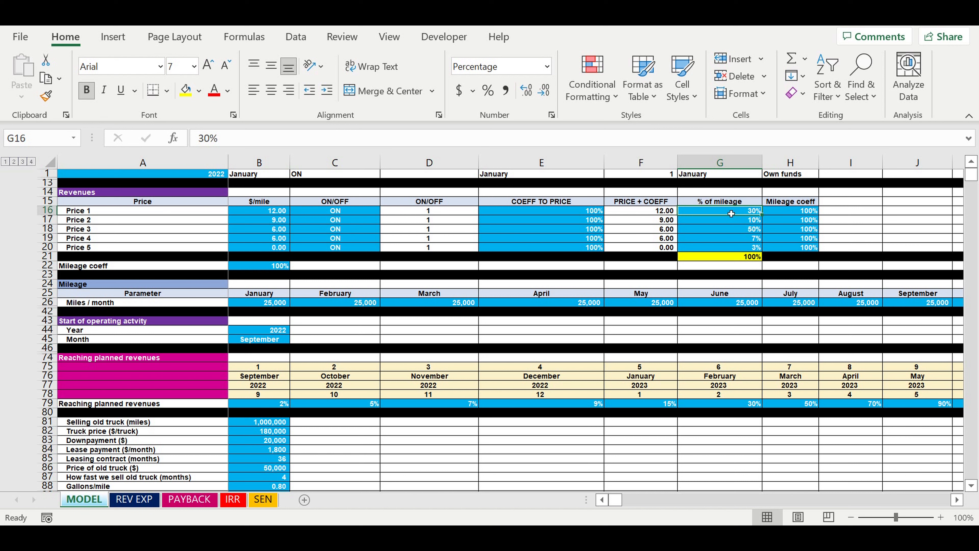
pyautogui.click(256, 214)
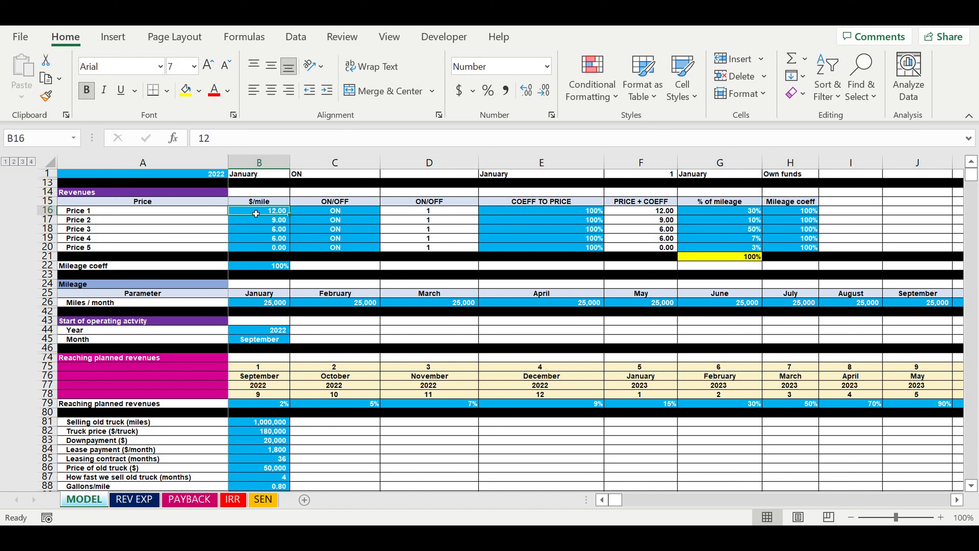
pyautogui.click(736, 221)
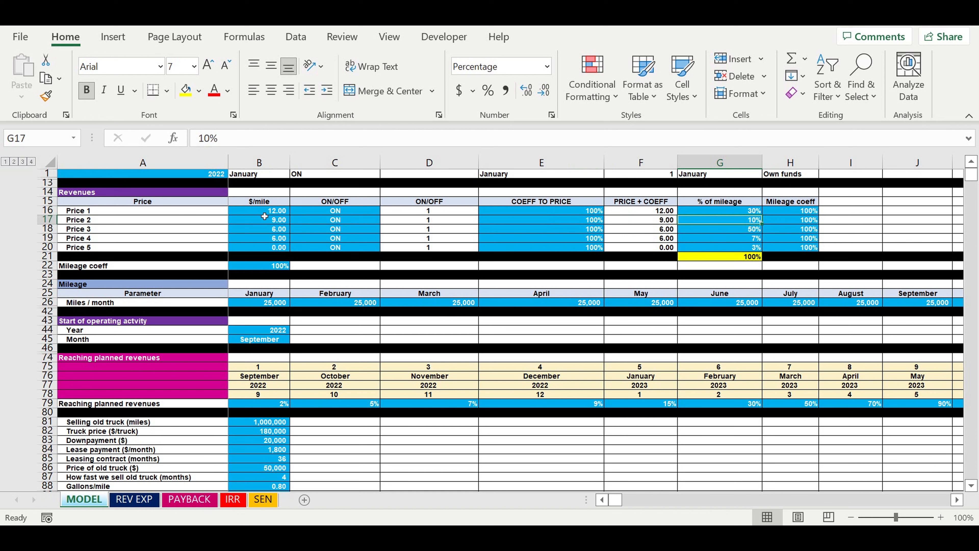
pyautogui.click(260, 222)
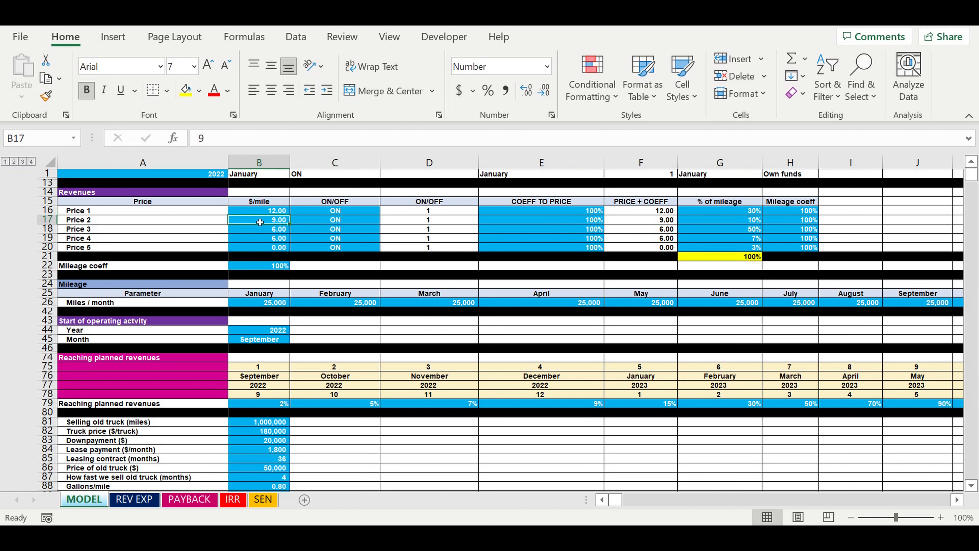
pyautogui.click(740, 233)
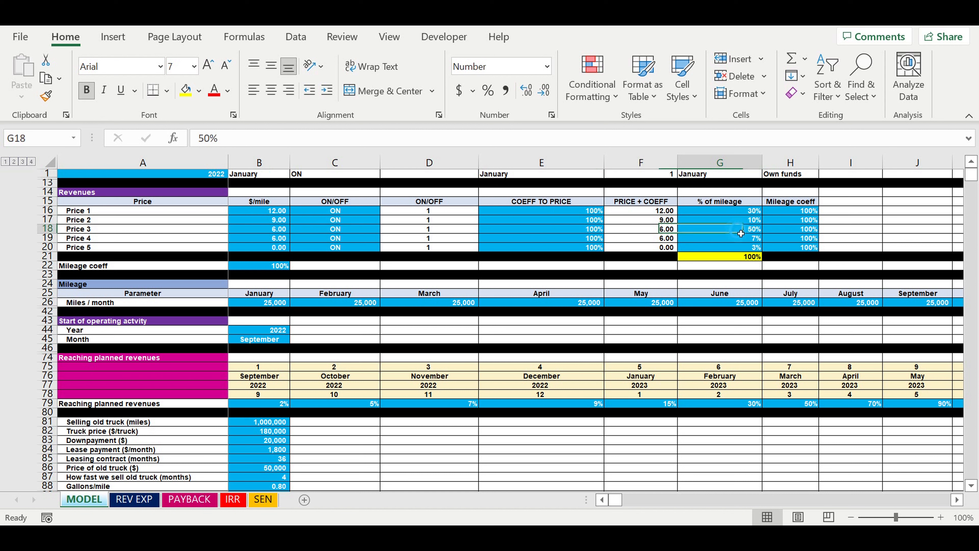
pyautogui.click(247, 229)
pyautogui.click(739, 251)
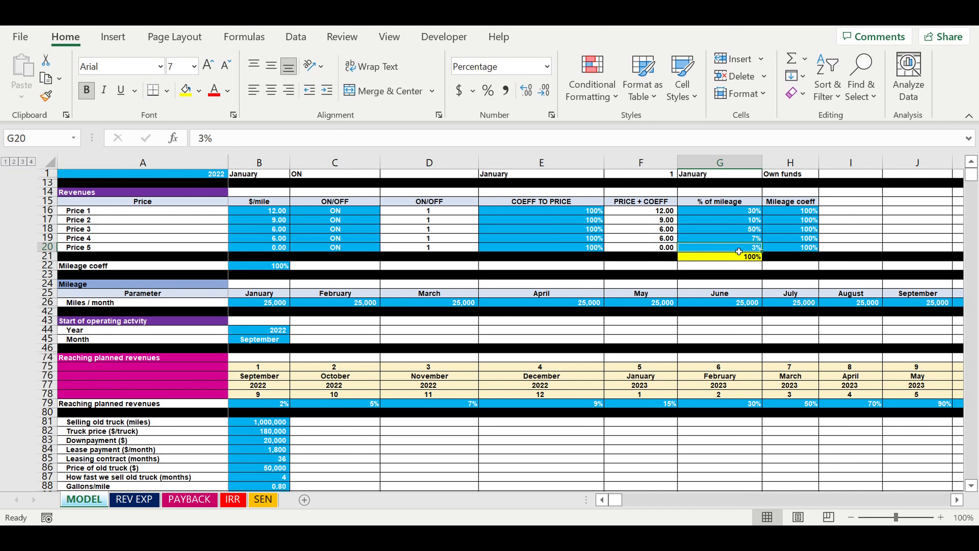
pyautogui.click(249, 251)
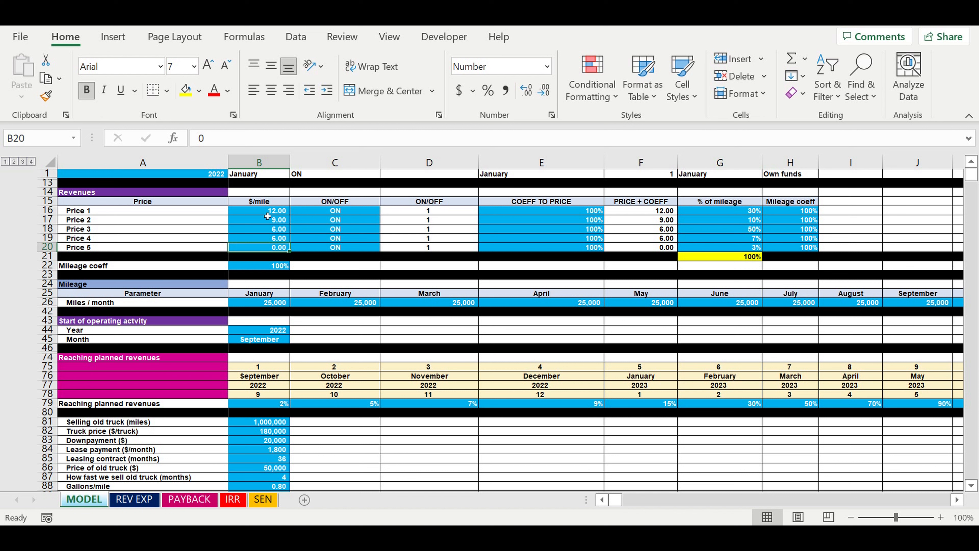
# Review the $/mile, % of mileage and COEFF TO PRICE columns for all five prices, plus the PAYBACK chart
pyautogui.moveTo(261, 216); pyautogui.dragTo(261, 247)
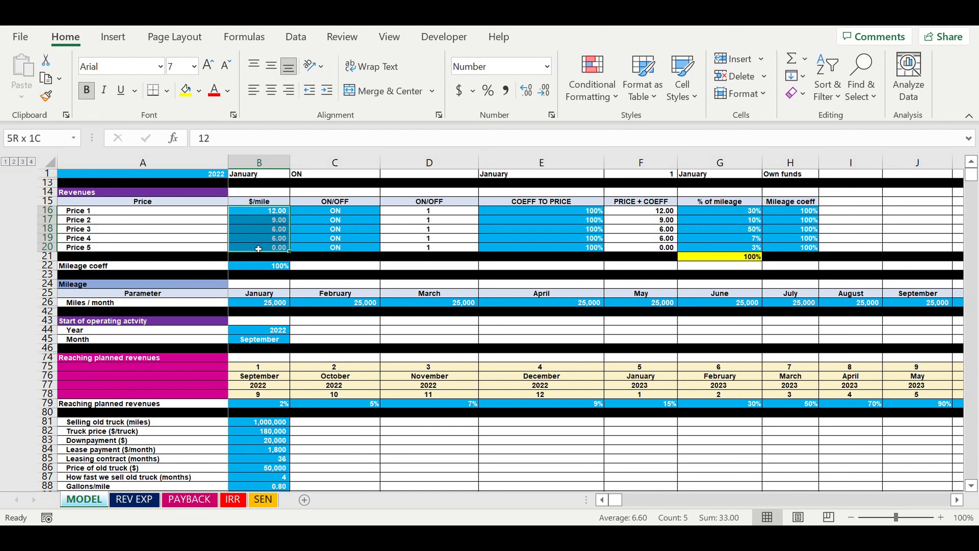
pyautogui.moveTo(713, 211); pyautogui.dragTo(720, 247)
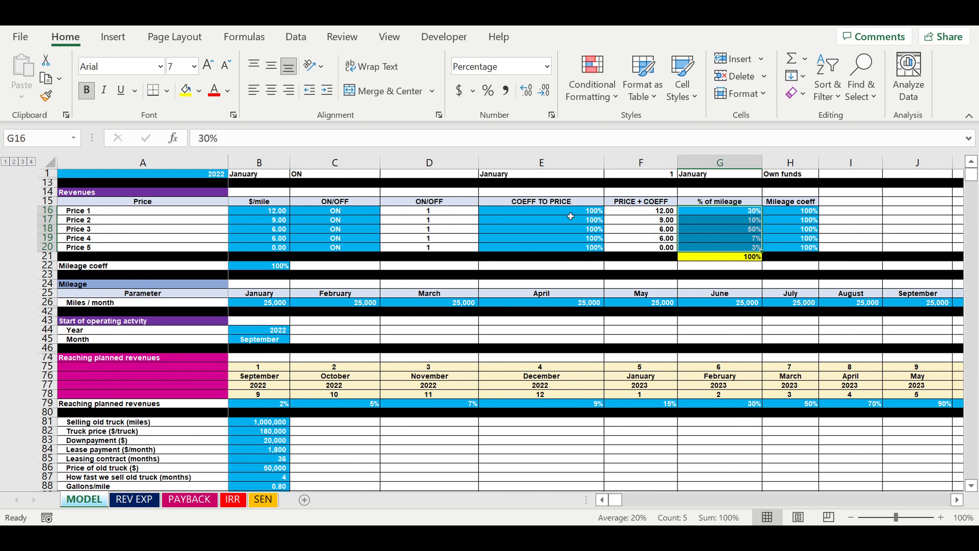
pyautogui.moveTo(569, 209); pyautogui.dragTo(560, 248)
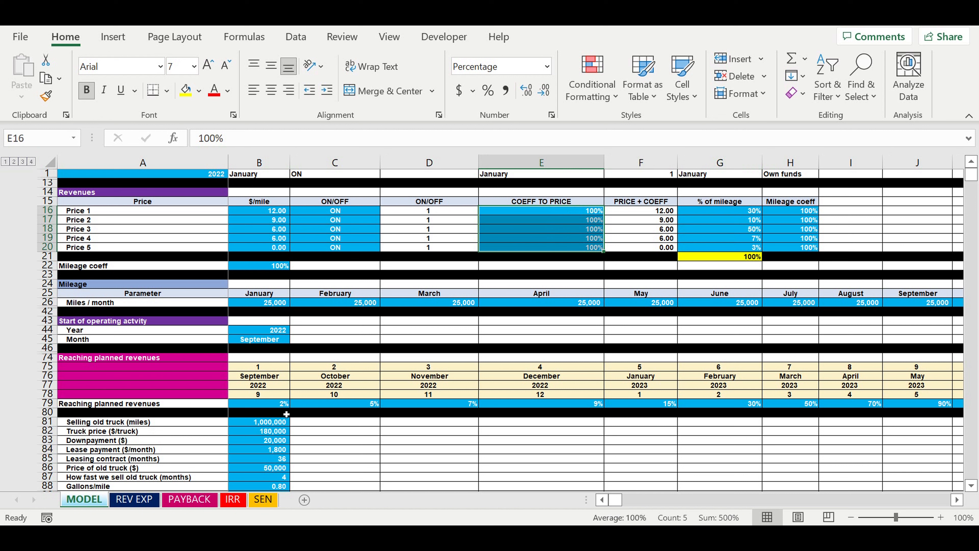
pyautogui.click(189, 501)
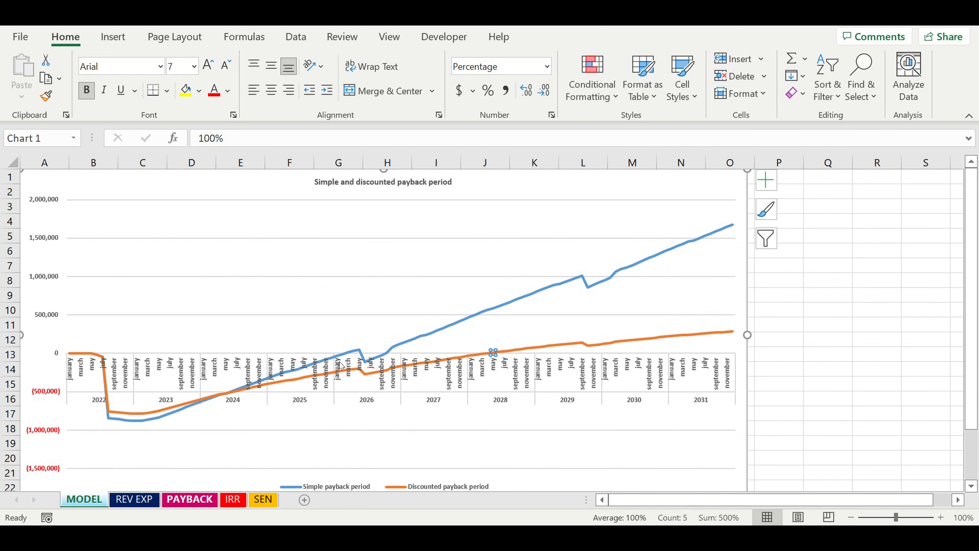
pyautogui.click(93, 503)
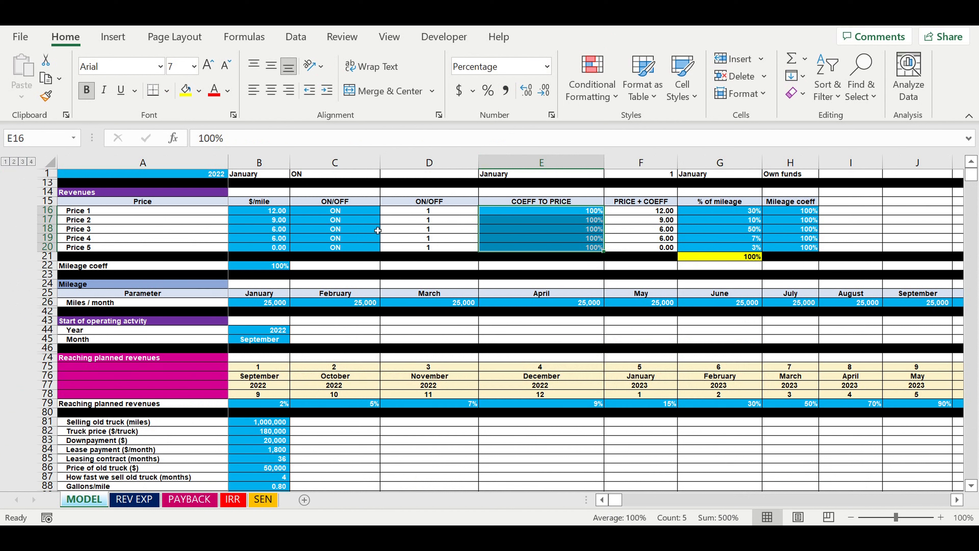
# Switch Price 1 to OFF in the Revenues table and check the effect on the PAYBACK chart
pyautogui.click(376, 222)
pyautogui.click(348, 214)
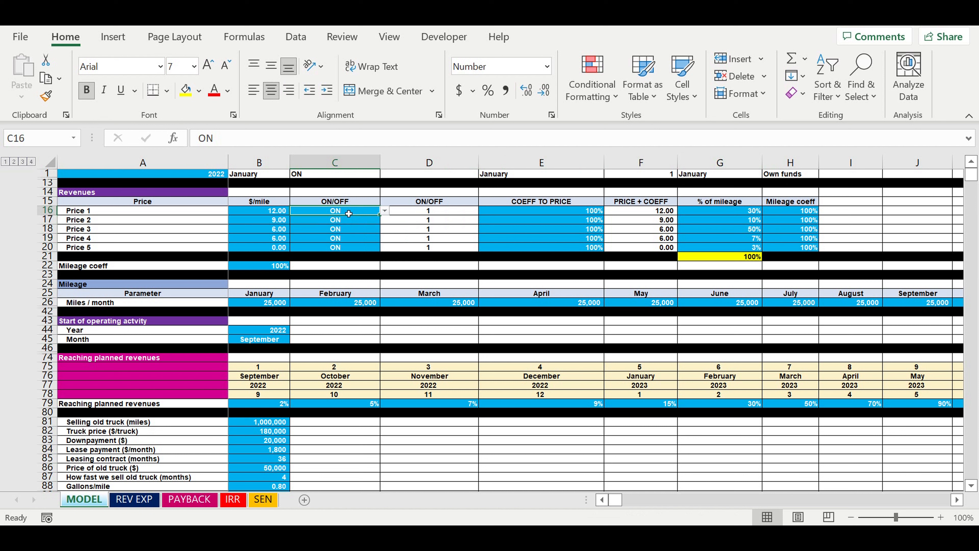
pyautogui.click(266, 213)
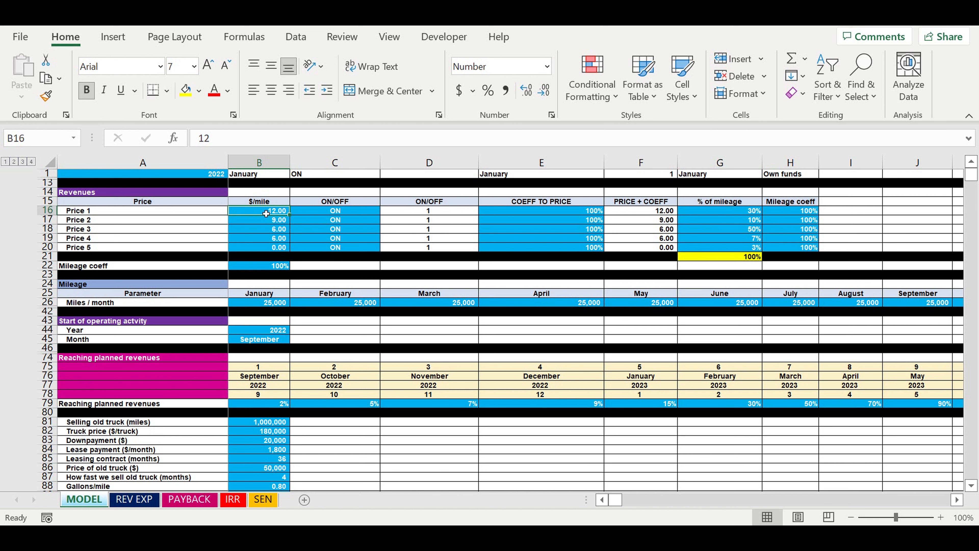
pyautogui.click(333, 216)
pyautogui.click(386, 210)
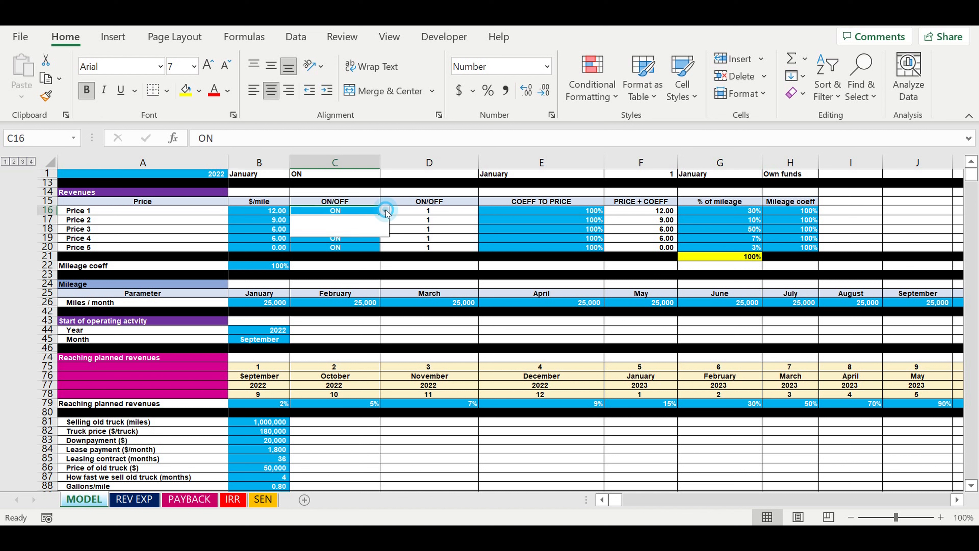
pyautogui.click(333, 232)
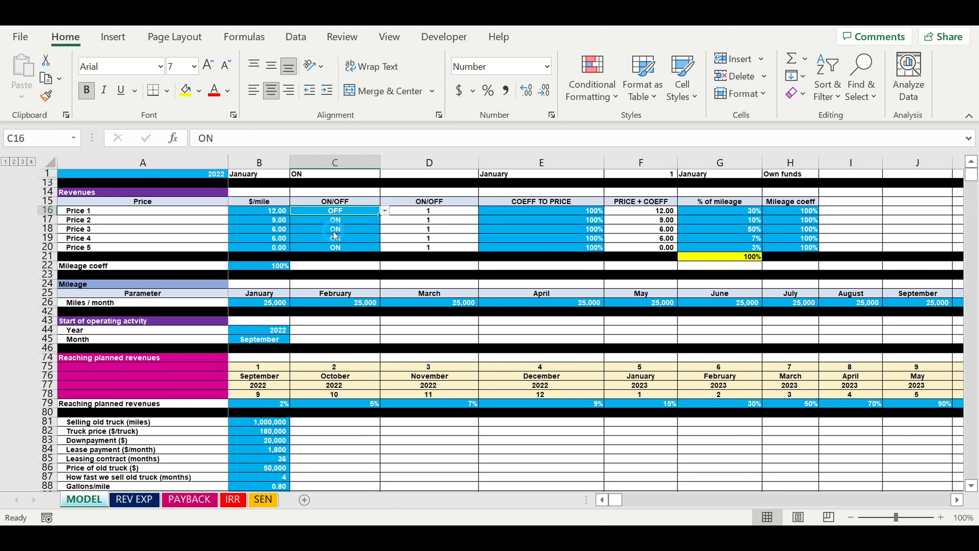
pyautogui.click(359, 231)
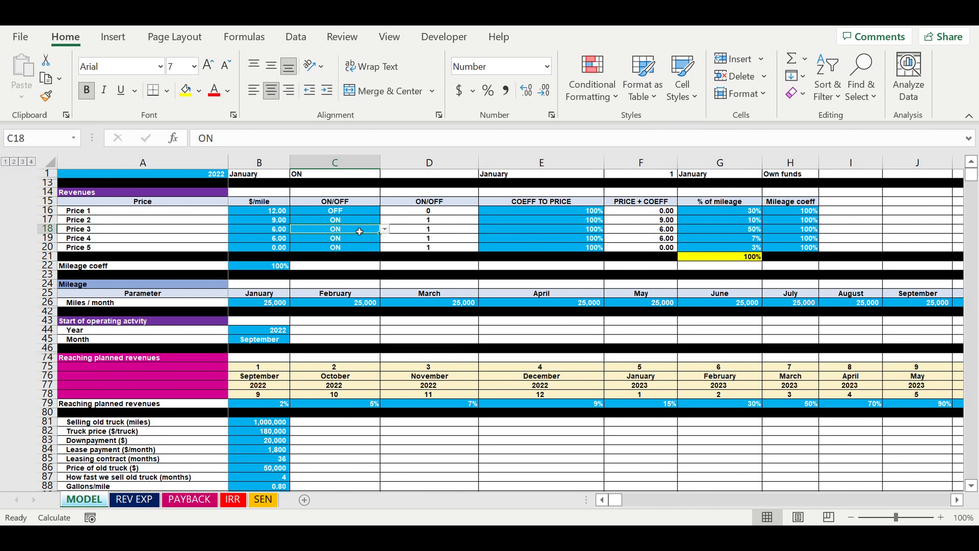
pyautogui.click(334, 211)
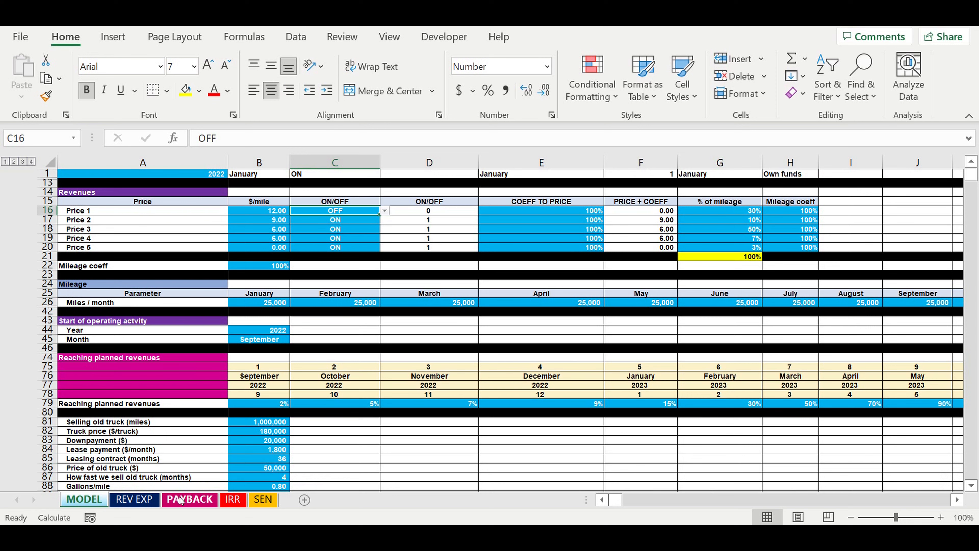
pyautogui.click(181, 499)
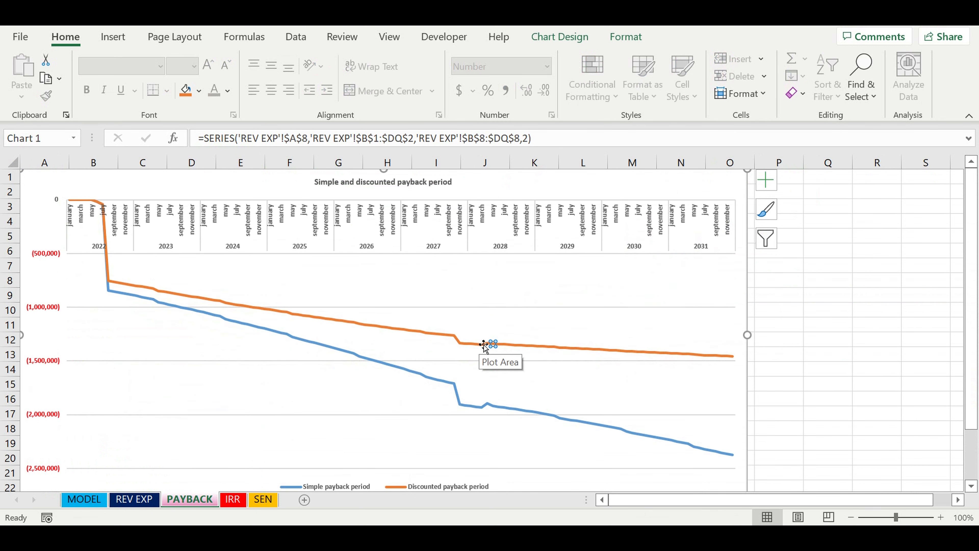
# Return to the MODEL sheet and switch Price 1 back to ON in the Revenues table
pyautogui.click(88, 500)
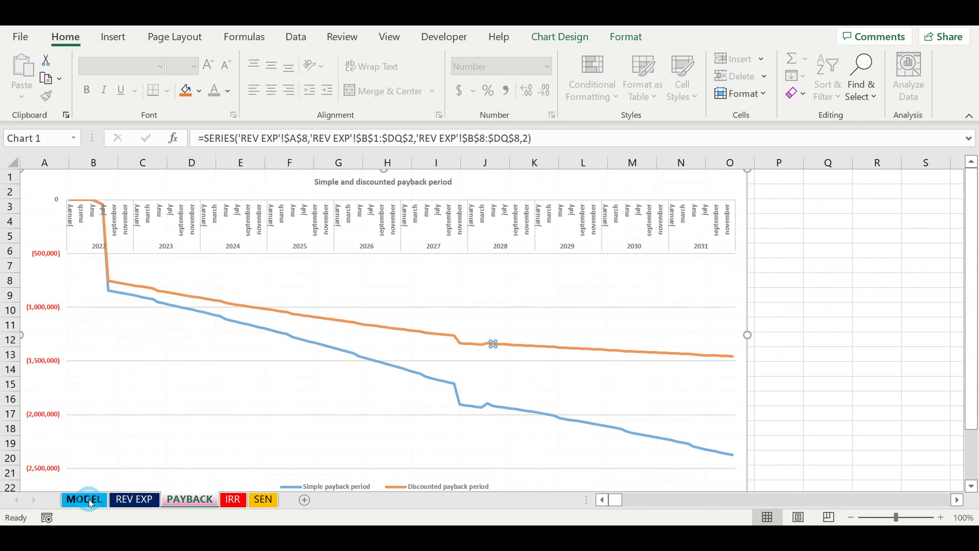
pyautogui.click(385, 210)
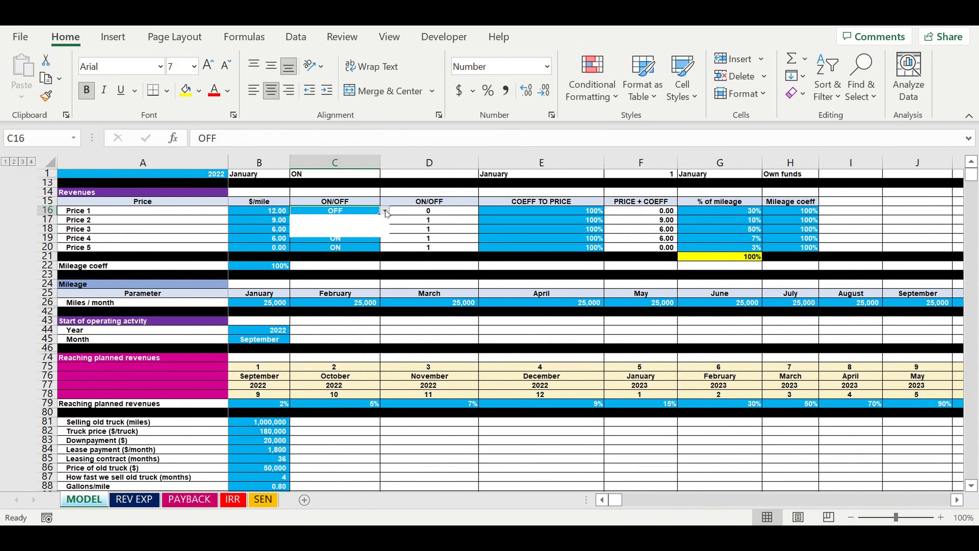
pyautogui.click(362, 221)
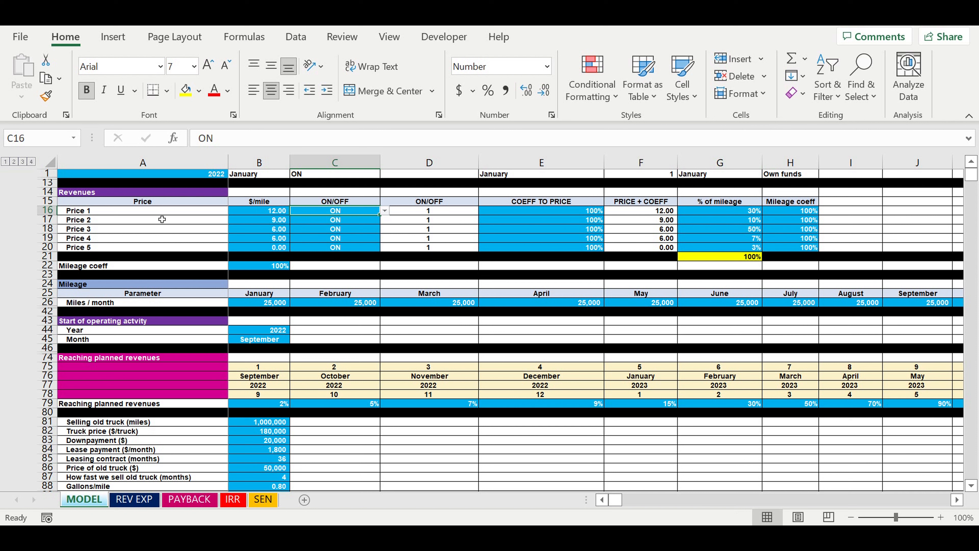
# Set the Mileage coeff of Price 1 to 50% in the Revenues table
pyautogui.click(257, 215)
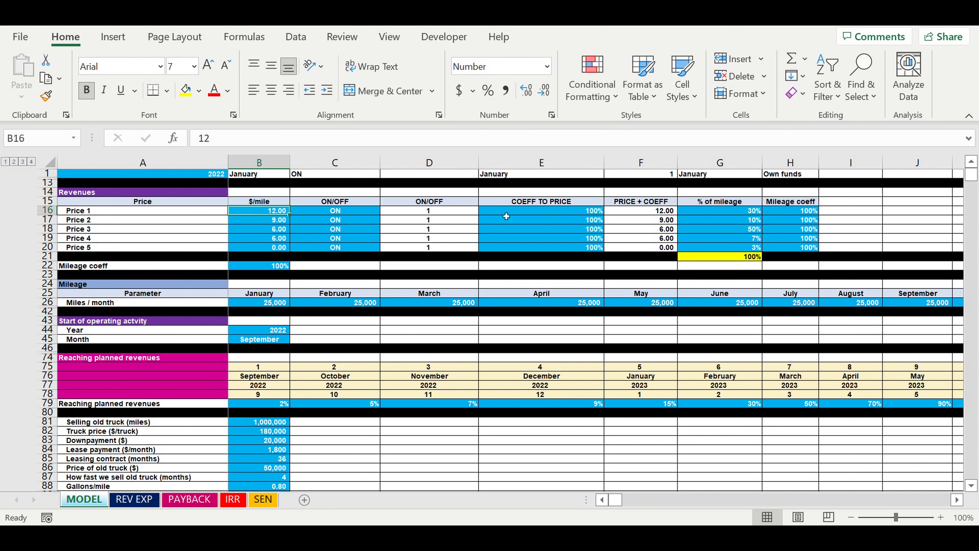
pyautogui.click(719, 212)
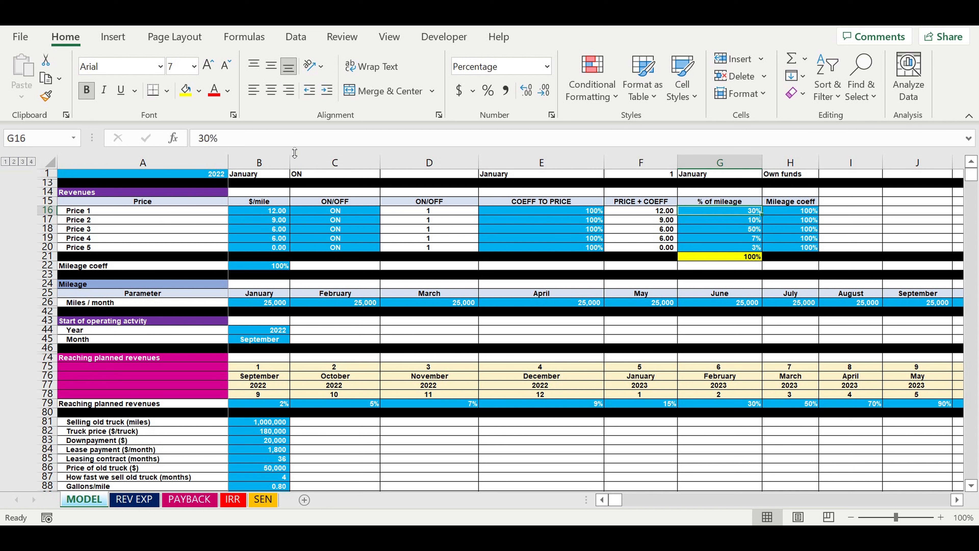
pyautogui.click(254, 215)
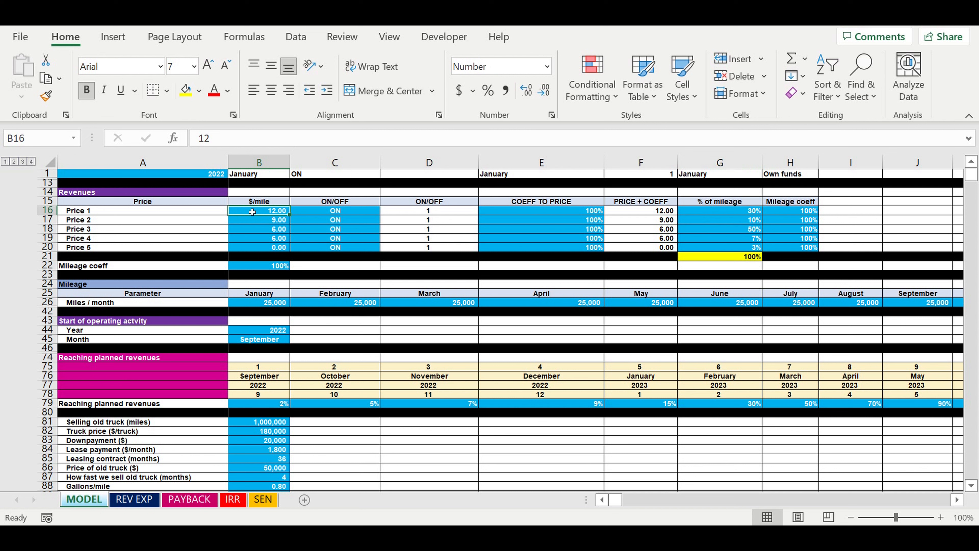
pyautogui.click(317, 214)
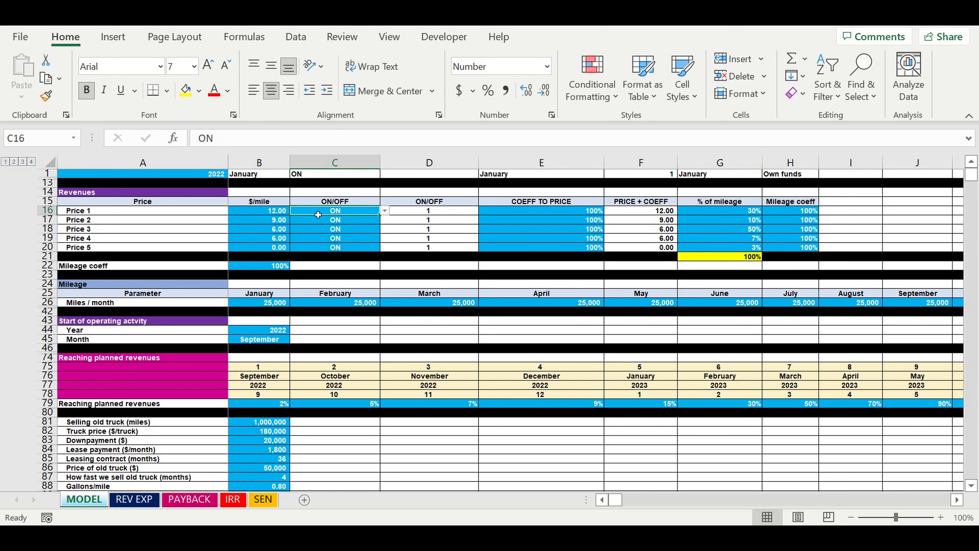
pyautogui.click(789, 215)
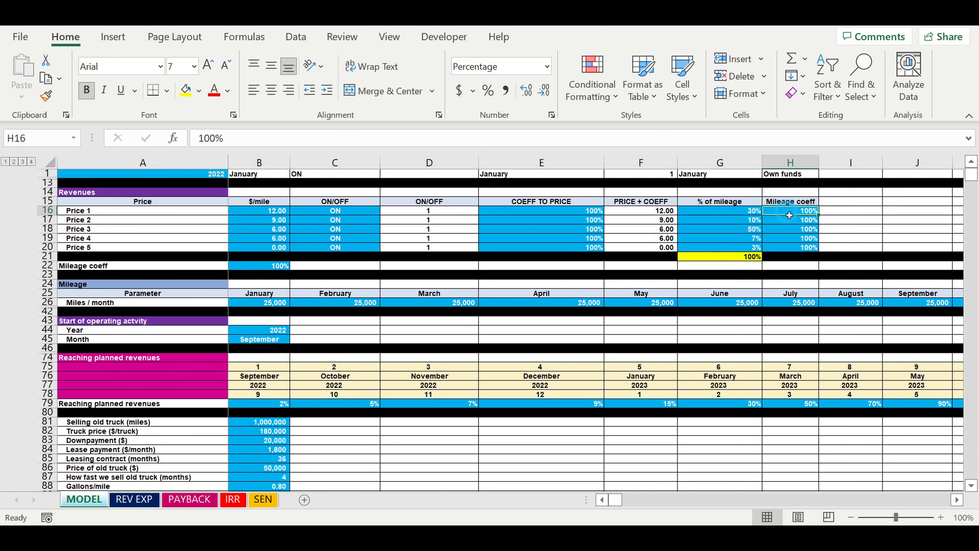
pyautogui.click(261, 214)
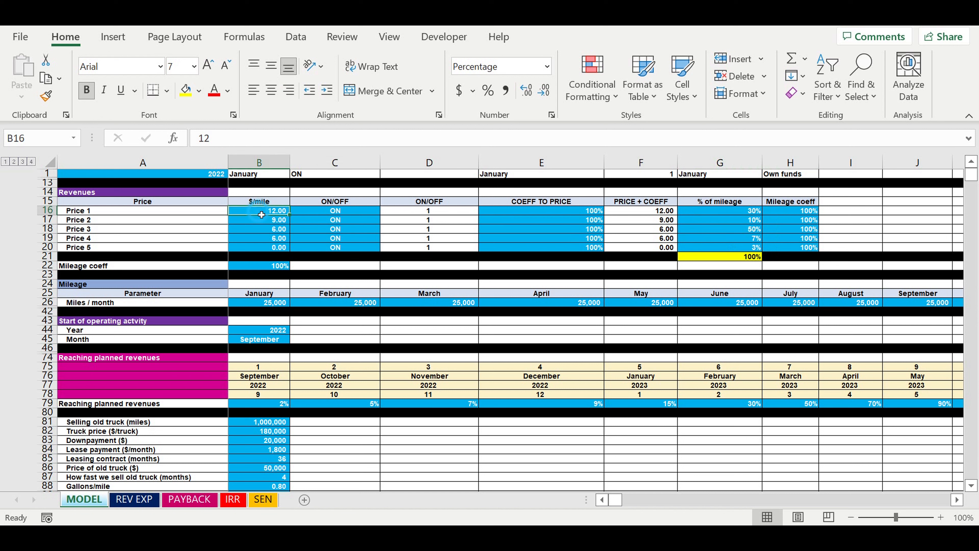
pyautogui.click(791, 217)
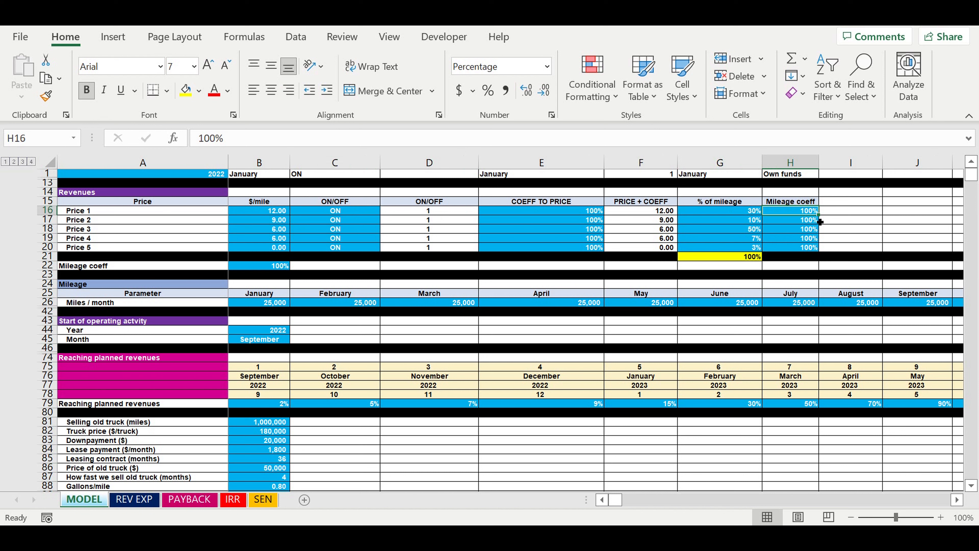
pyautogui.write('50')
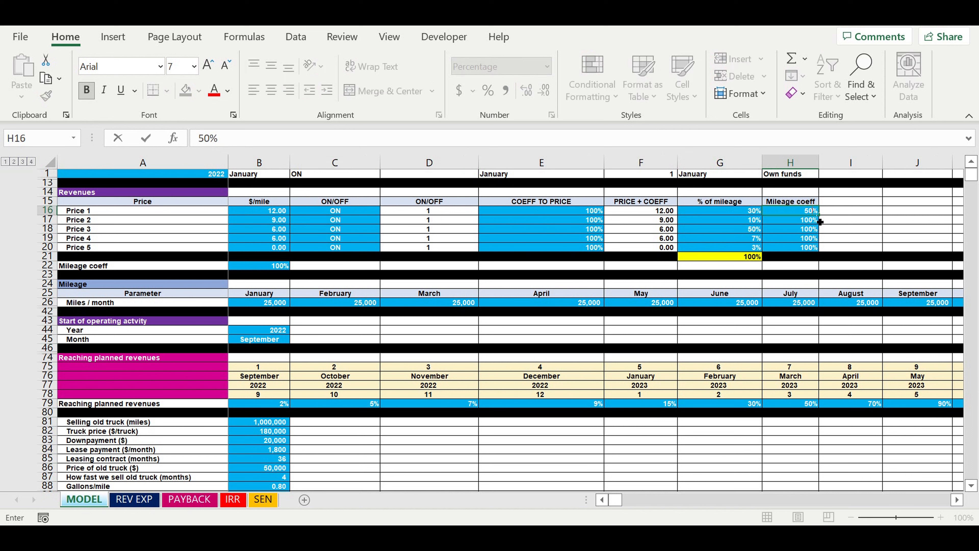
pyautogui.click(783, 213)
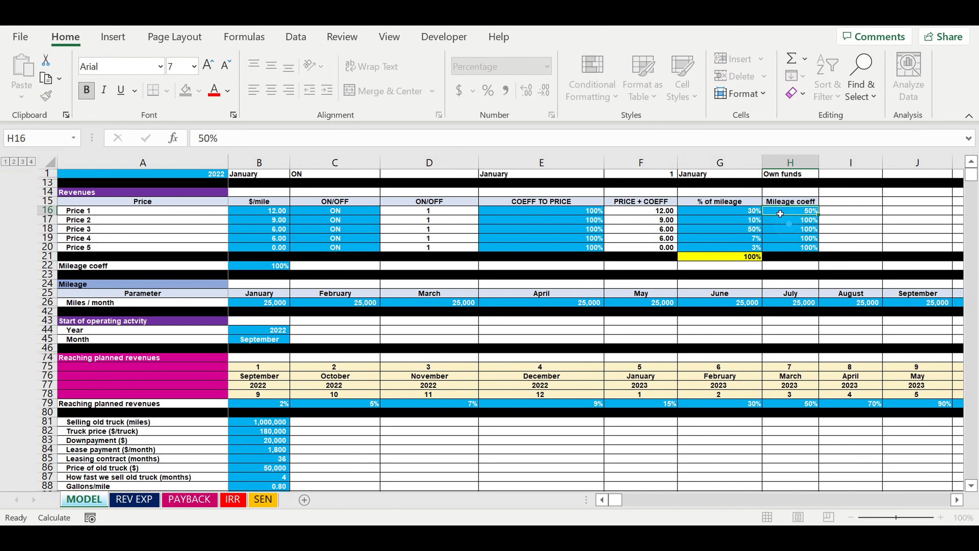
# Review the % of mileage, Mileage coeff and $/mile cells of Price 1, and check the PAYBACK chart
pyautogui.click(737, 213)
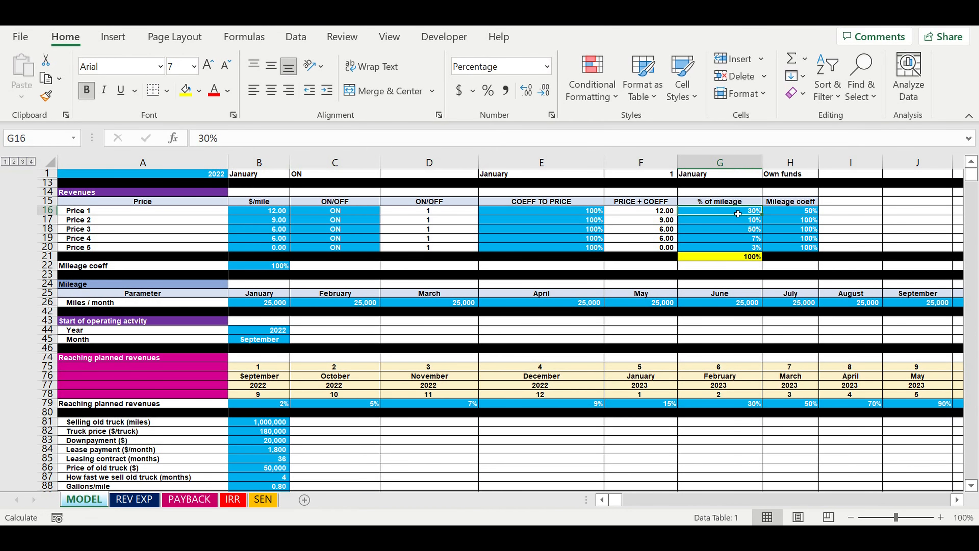
pyautogui.click(798, 217)
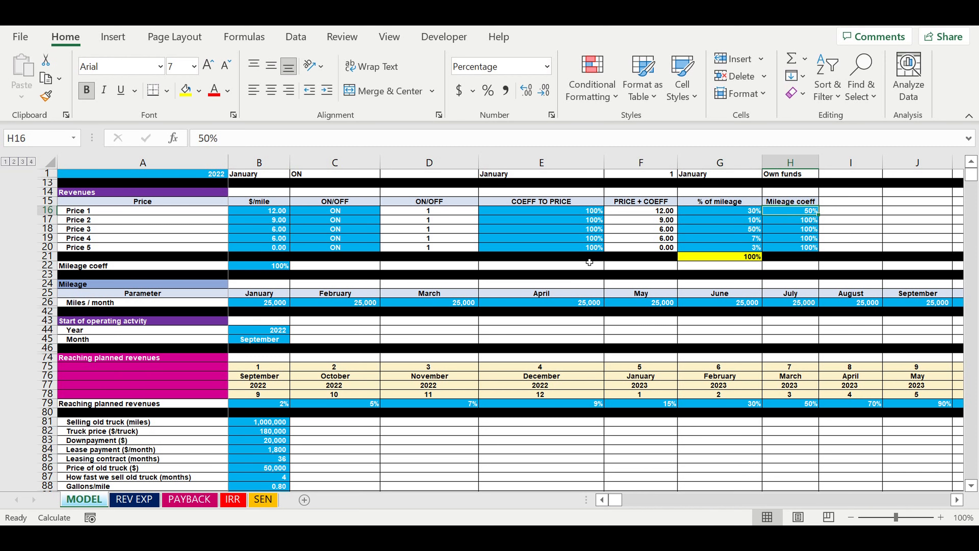
pyautogui.click(273, 214)
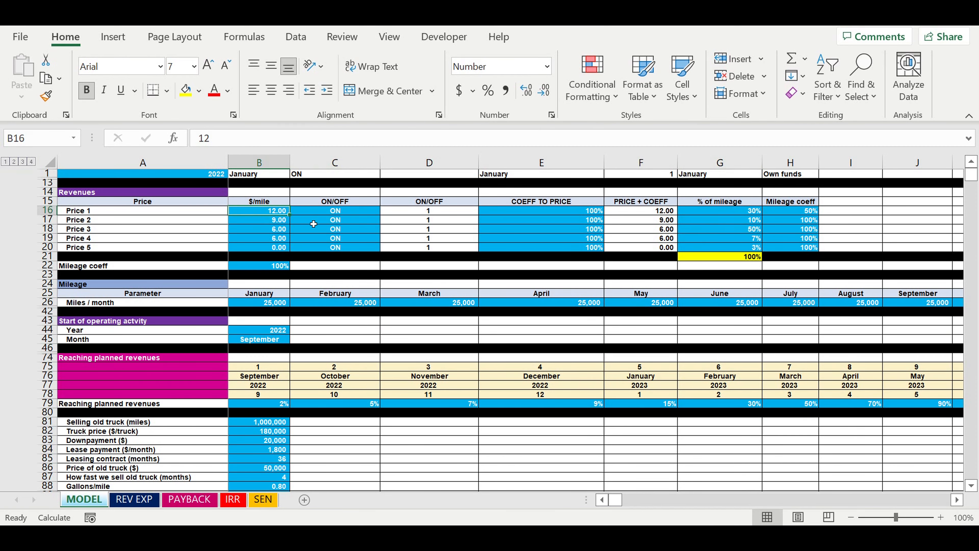
pyautogui.click(337, 213)
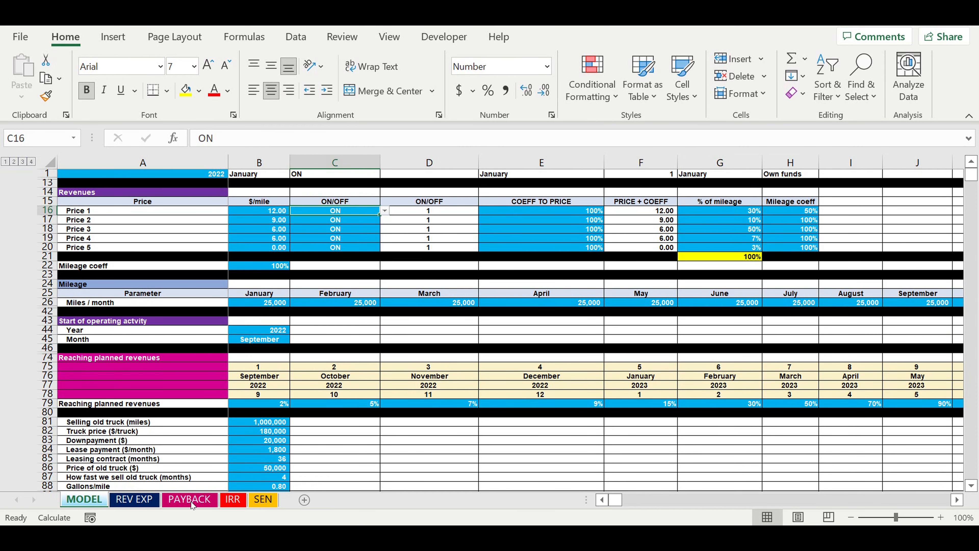
pyautogui.click(181, 499)
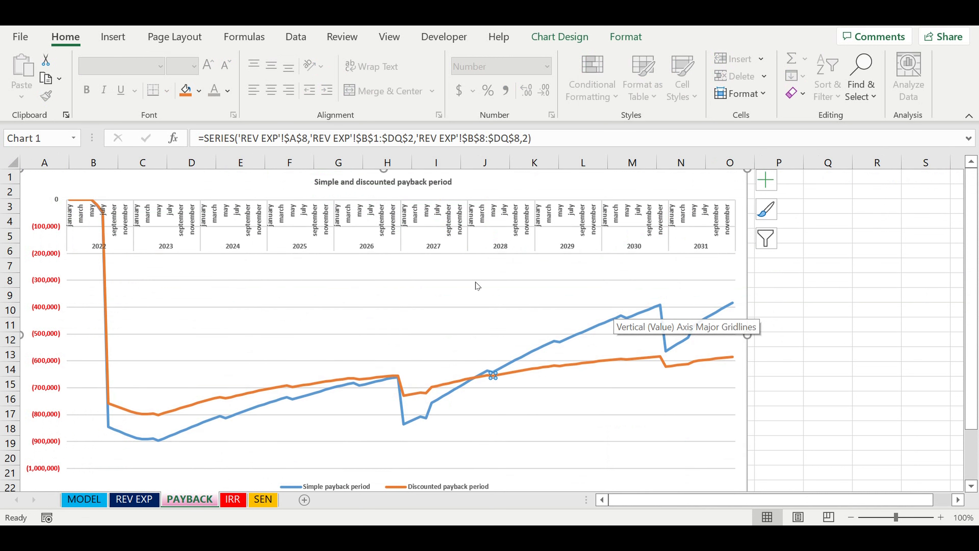
# Return to the MODEL sheet and set the Mileage coeff of Price 1 back to 100%
pyautogui.click(89, 503)
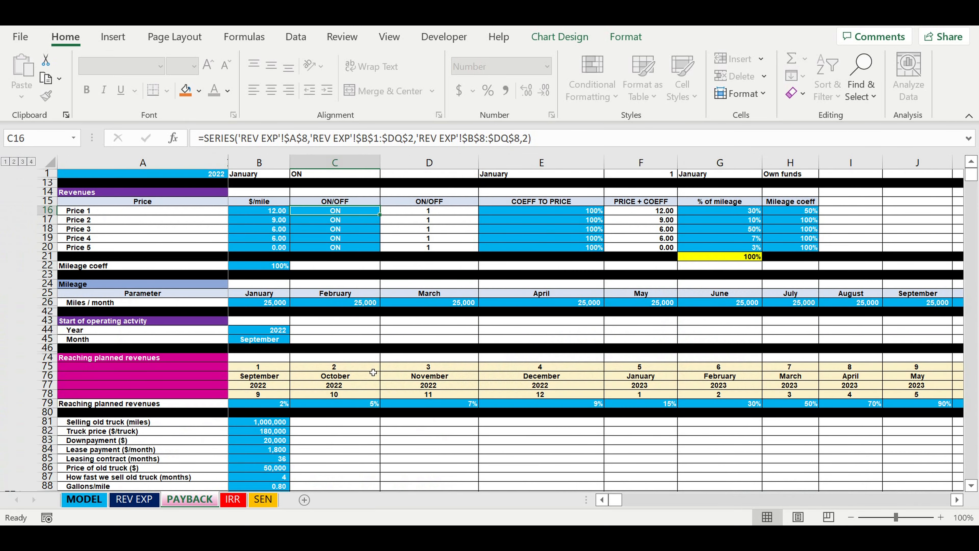
pyautogui.click(744, 213)
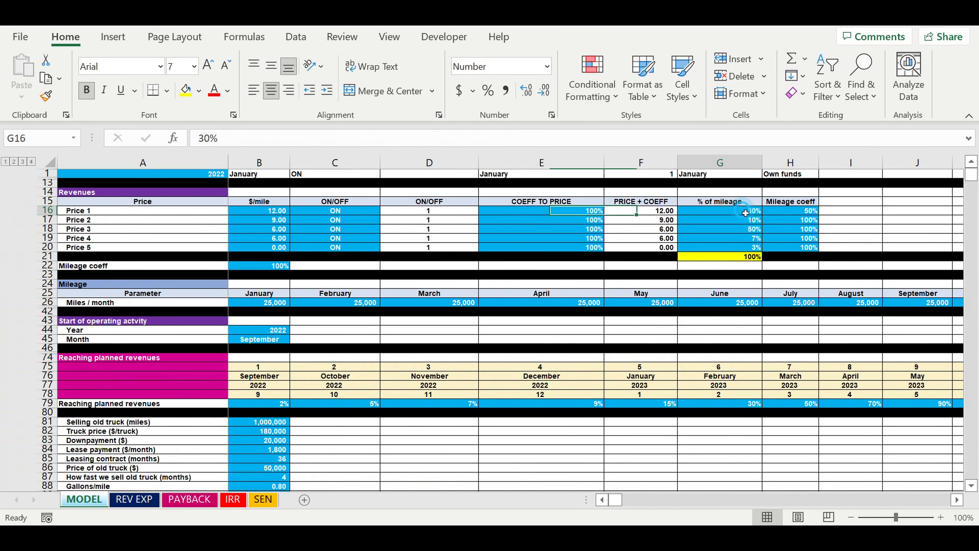
pyautogui.click(790, 215)
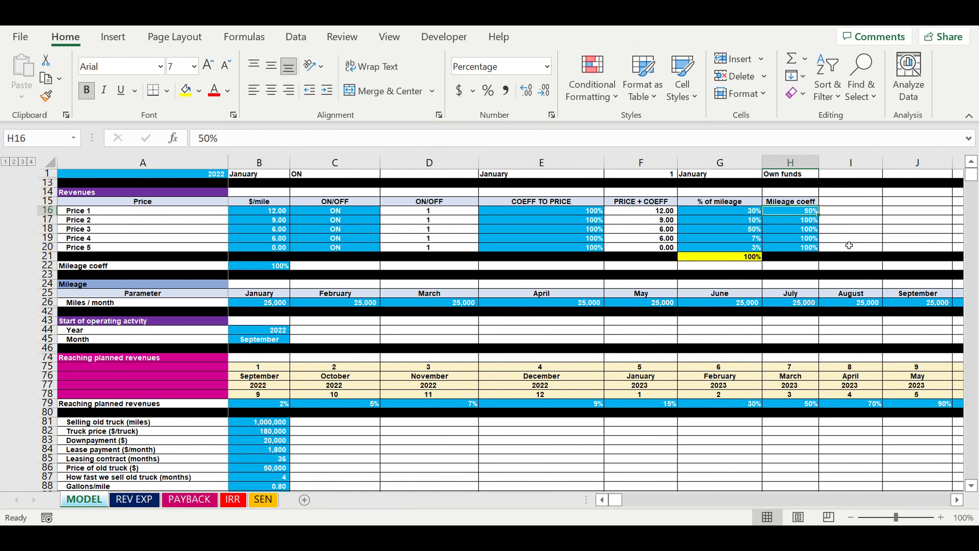
pyautogui.write('100')
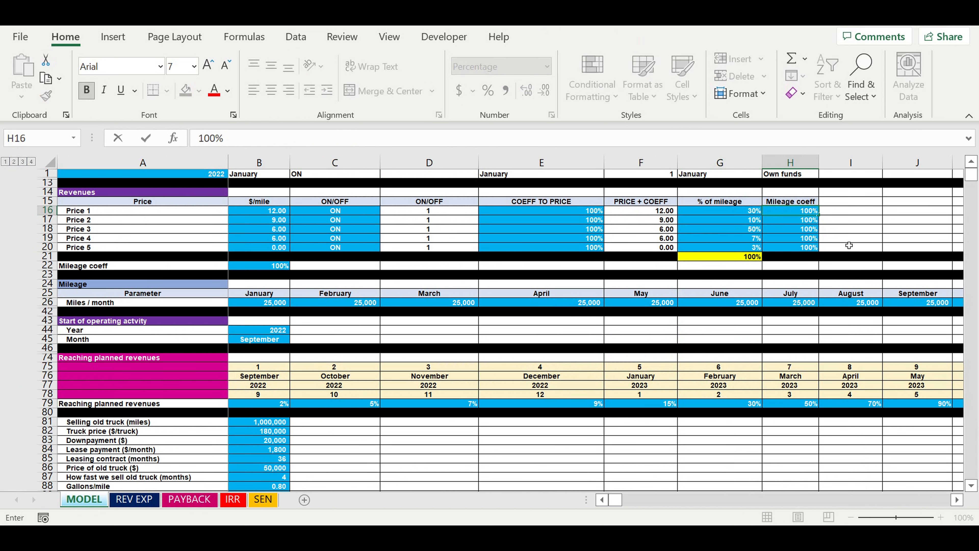
pyautogui.click(793, 238)
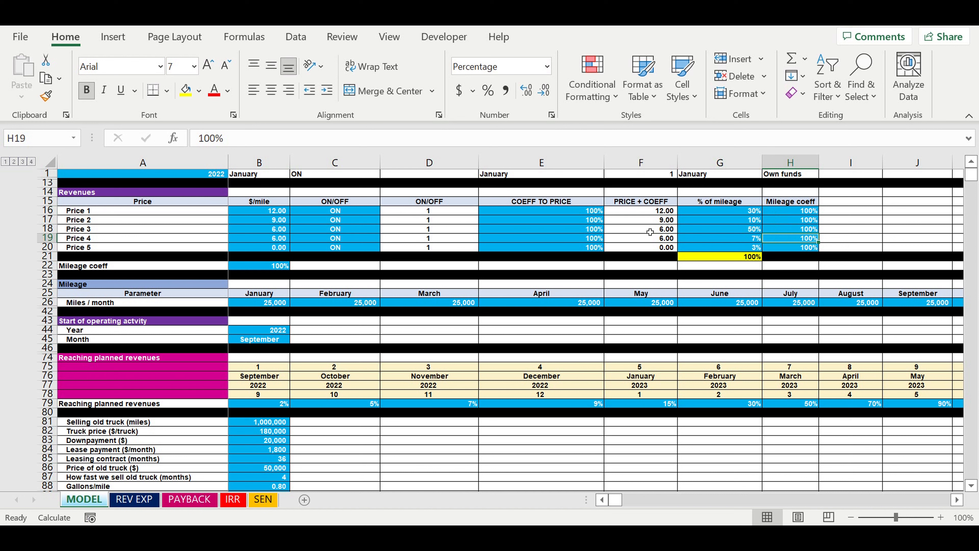
# Set the COEFF TO PRICE of Price 1 to 20% in the Revenues table
pyautogui.click(576, 211)
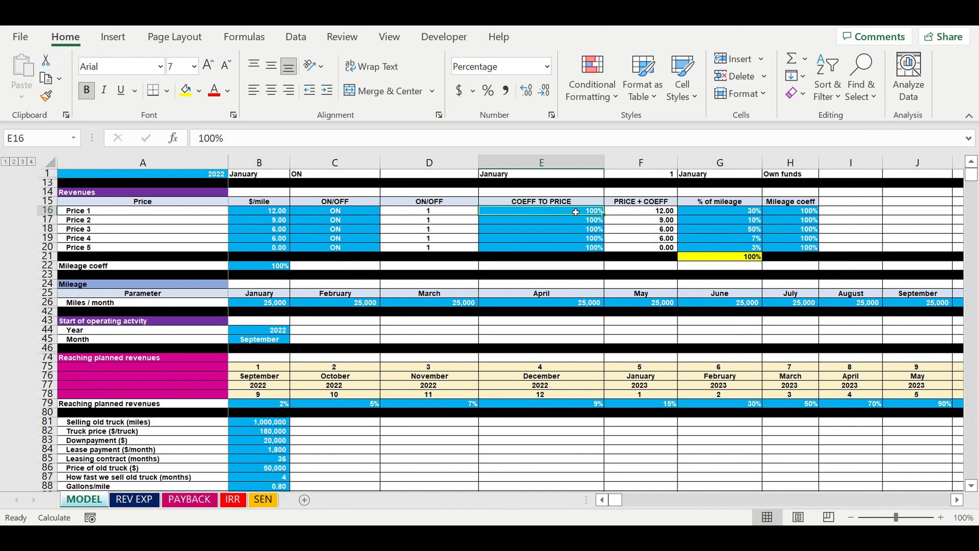
pyautogui.click(248, 213)
pyautogui.click(590, 215)
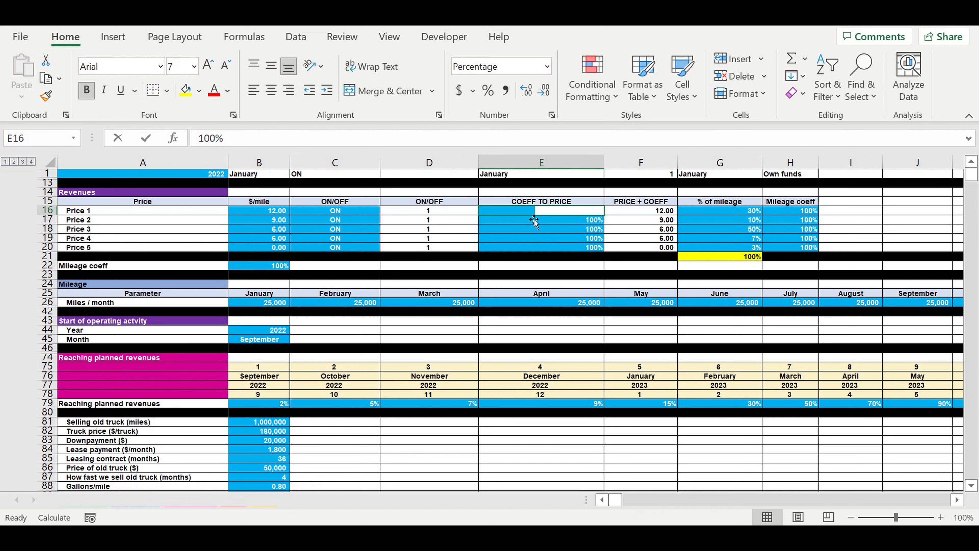
pyautogui.write('20')
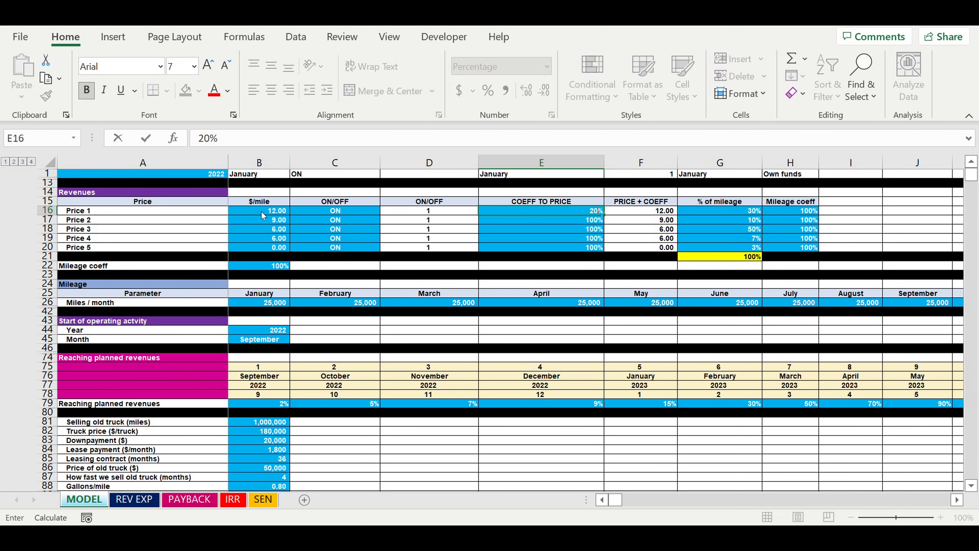
pyautogui.hotkey('ctrl', 'Return')
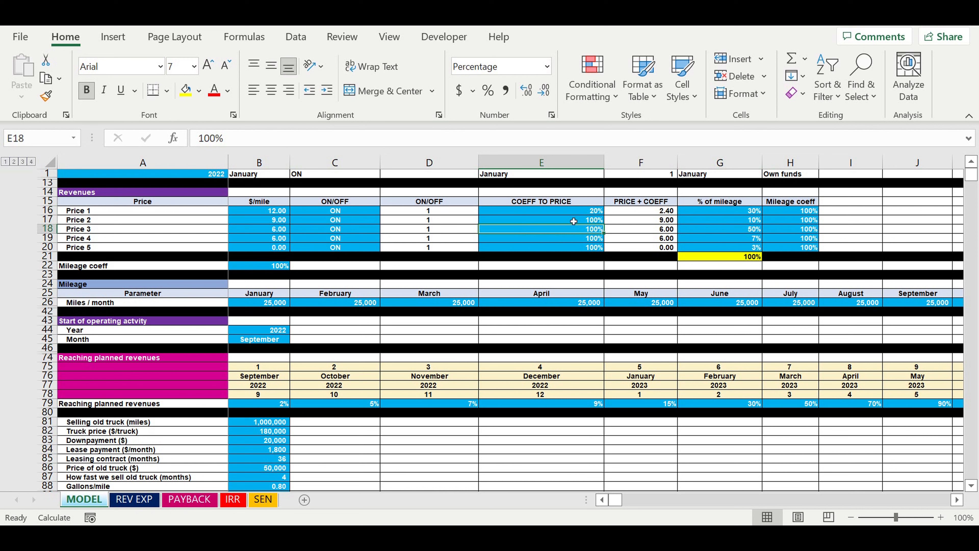
pyautogui.press('Up')
pyautogui.press('Up')
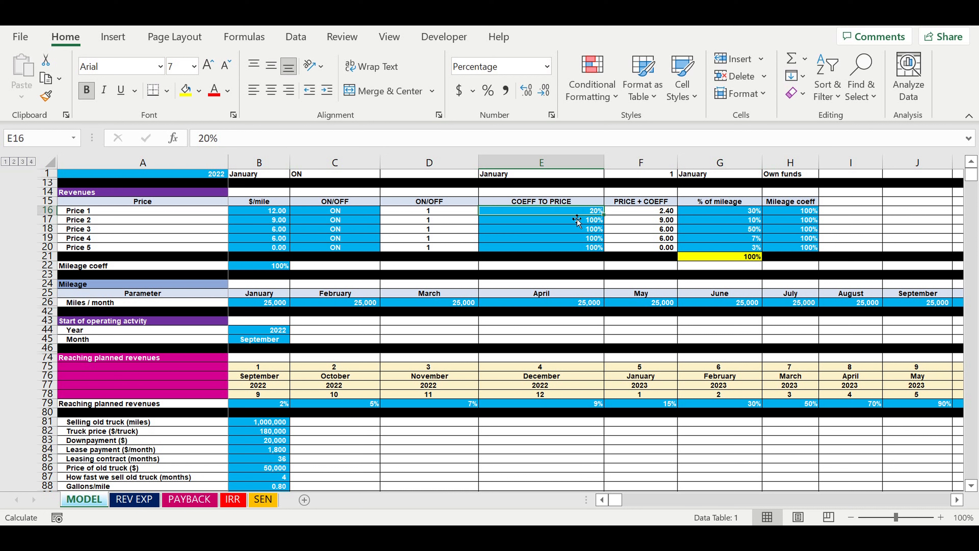
pyautogui.click(721, 216)
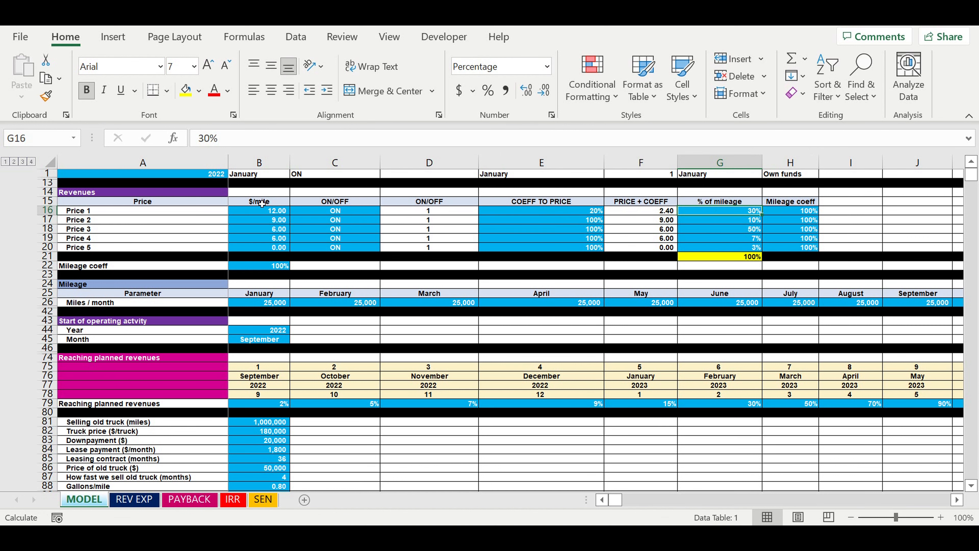
# Check the $/mile cell of Price 1 and view the payback period curves on the PAYBACK sheet
pyautogui.click(262, 211)
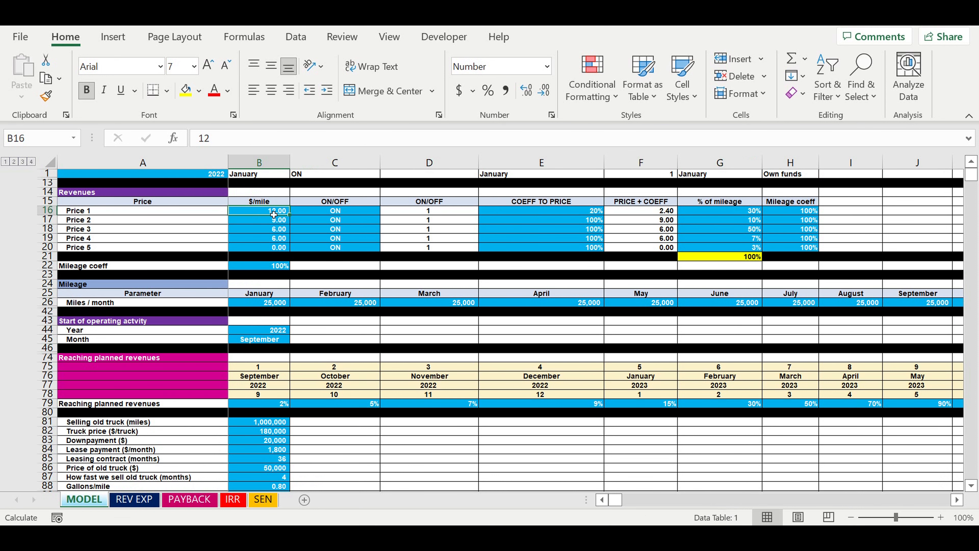
pyautogui.click(189, 499)
pyautogui.click(323, 390)
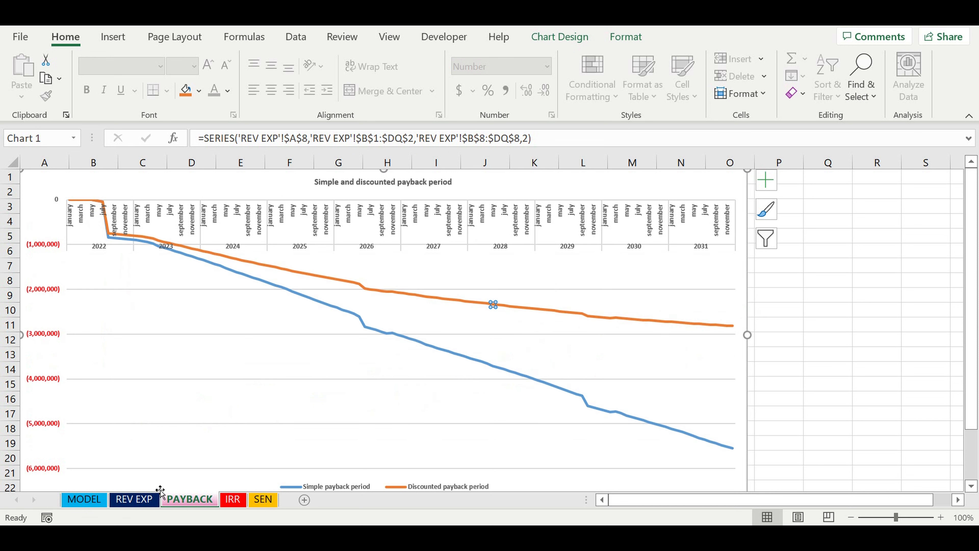
# Return to the MODEL sheet and set the COEFF TO PRICE of Price 1 back to 100%
pyautogui.click(85, 500)
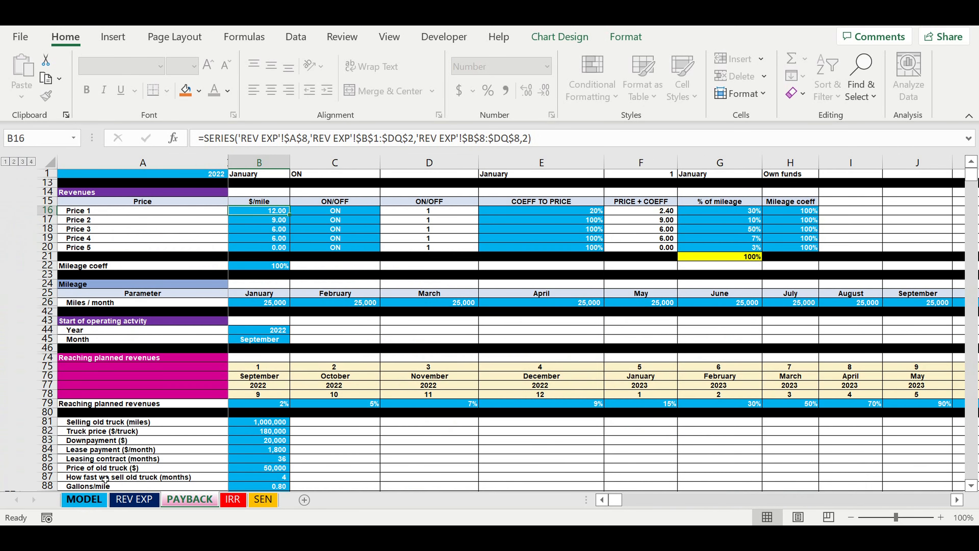
pyautogui.click(590, 216)
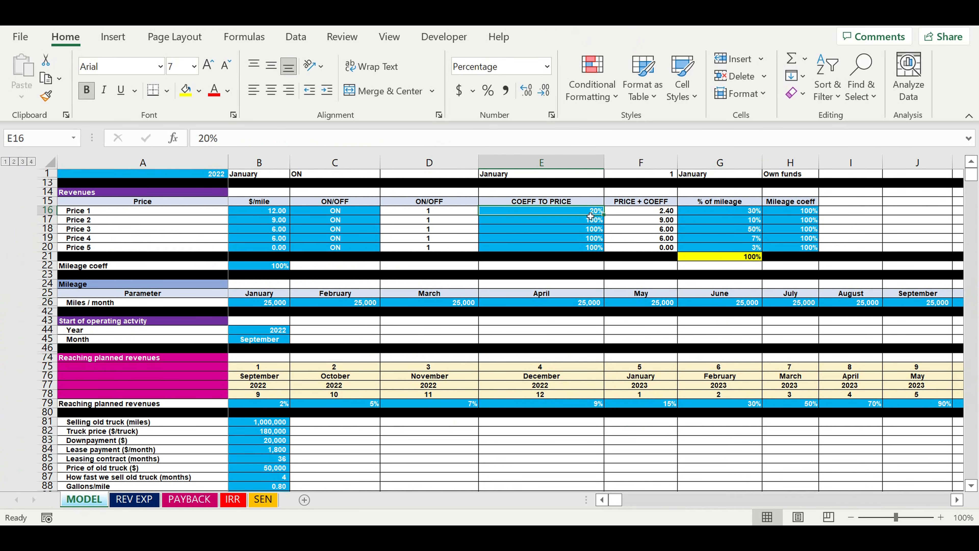
pyautogui.write('100')
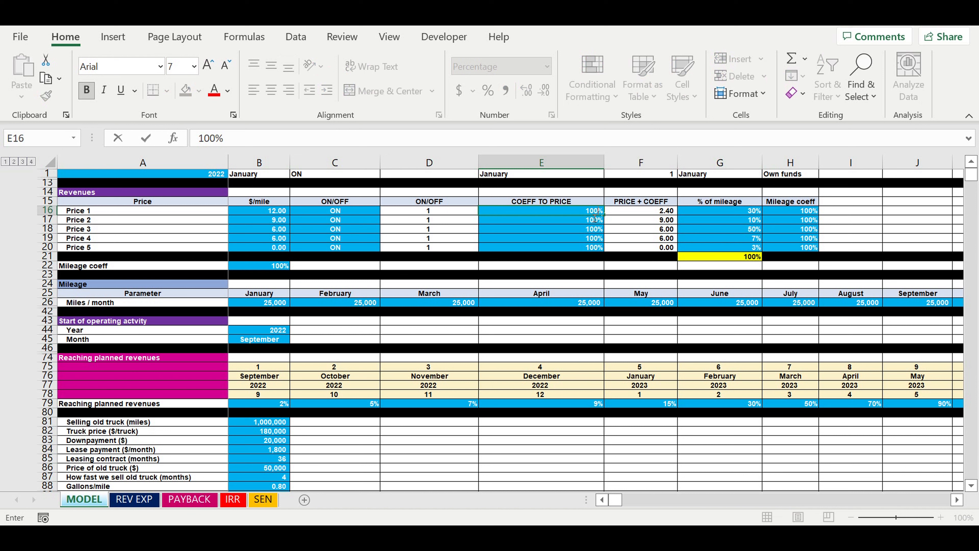
pyautogui.click(573, 230)
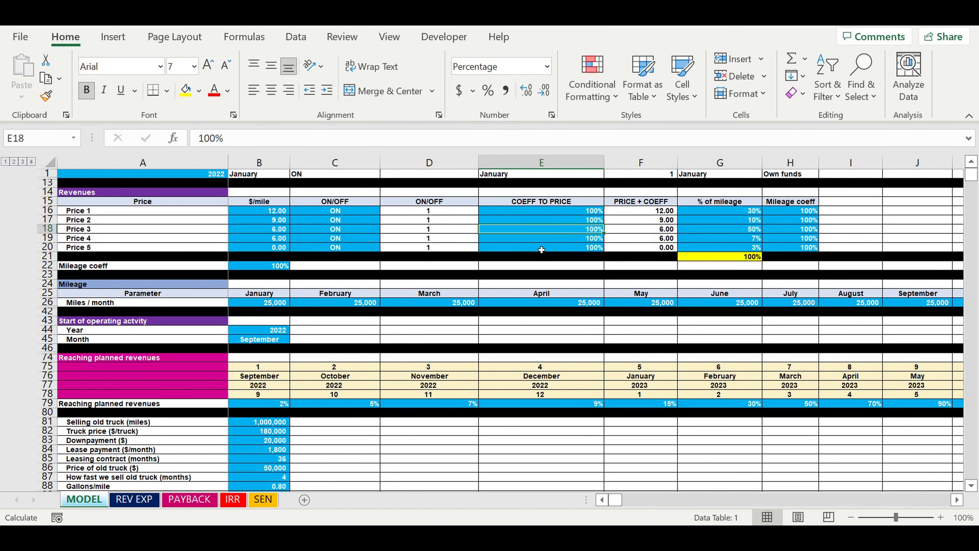
# Review the $/mile and COEFF TO PRICE of Price 1, the overall Mileage coeff below the table, and the Miles / month row
pyautogui.click(266, 211)
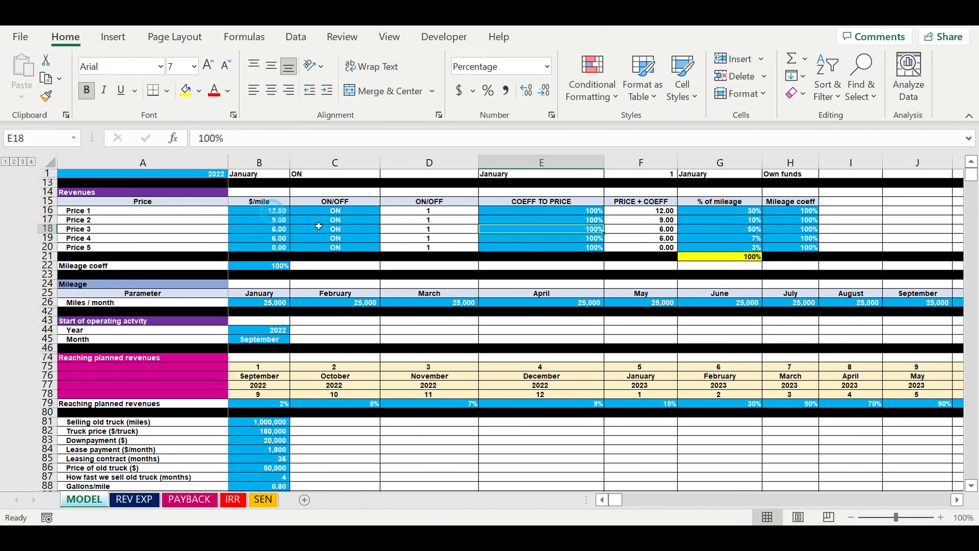
pyautogui.click(570, 212)
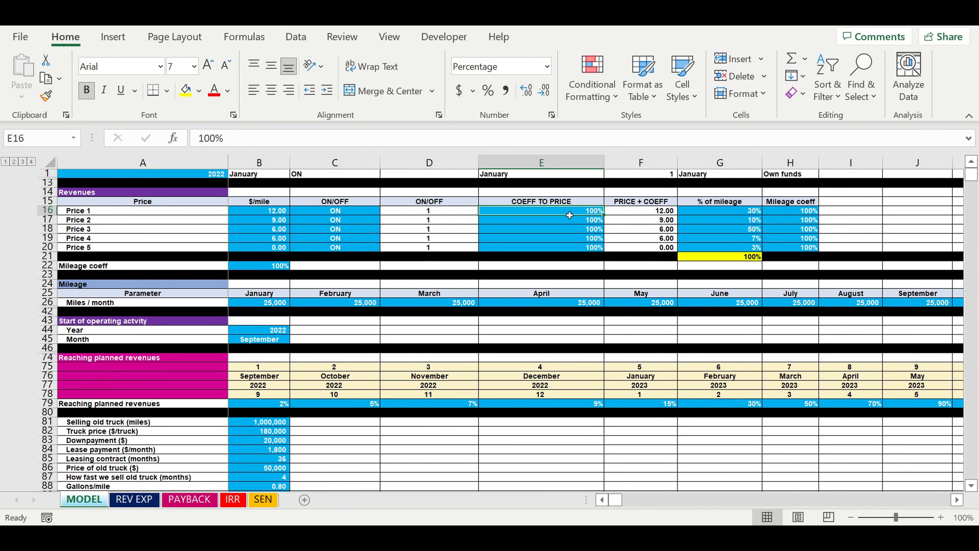
pyautogui.click(321, 332)
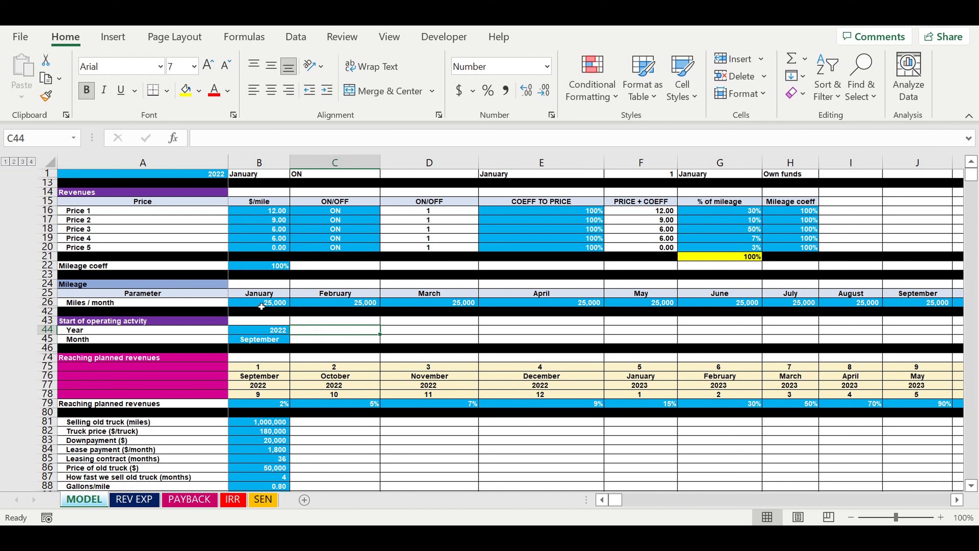
pyautogui.click(267, 269)
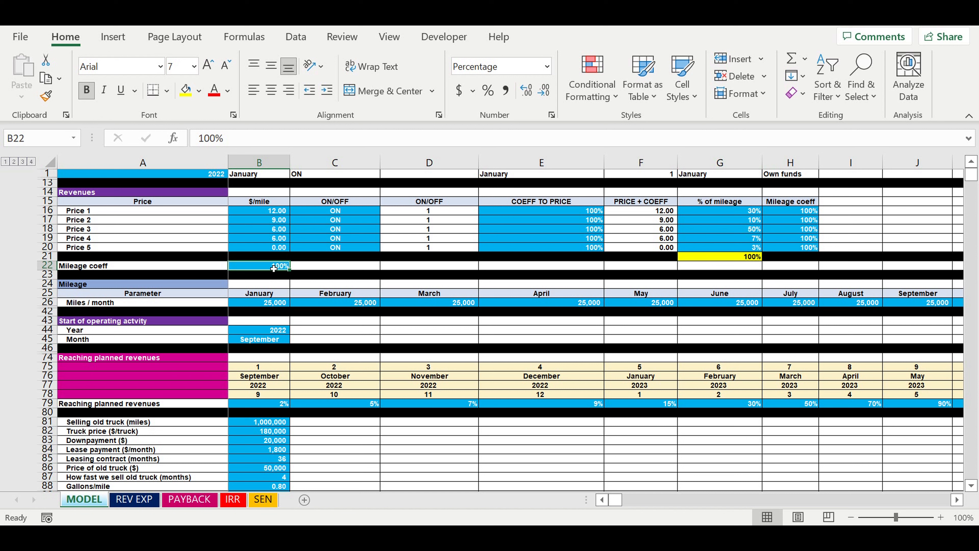
pyautogui.click(262, 305)
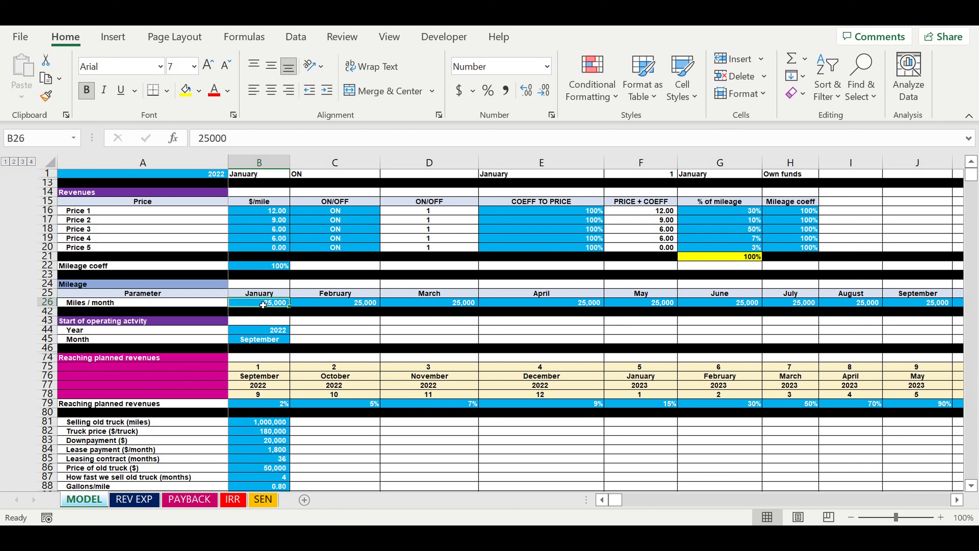
pyautogui.moveTo(280, 304); pyautogui.dragTo(852, 305)
pyautogui.moveTo(619, 500); pyautogui.dragTo(583, 501)
pyautogui.click(286, 348)
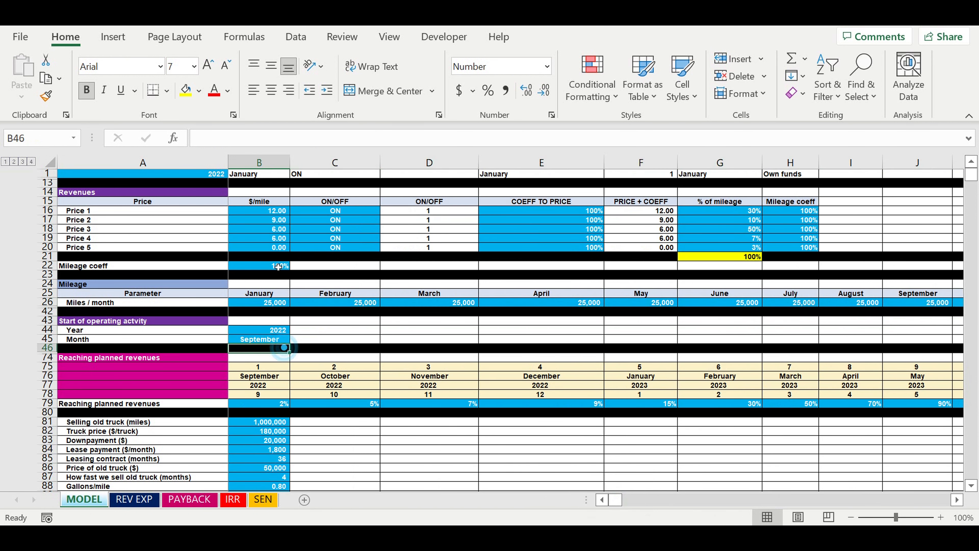
# Set the overall Mileage coeff below the Revenues table to 80% and check the PAYBACK chart
pyautogui.click(262, 266)
pyautogui.click(259, 306)
pyautogui.click(270, 267)
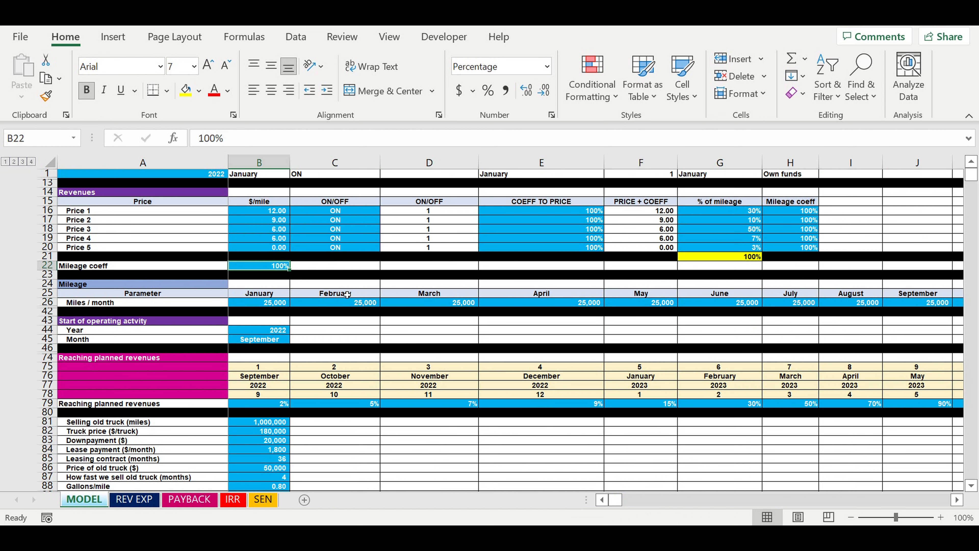
pyautogui.write('80')
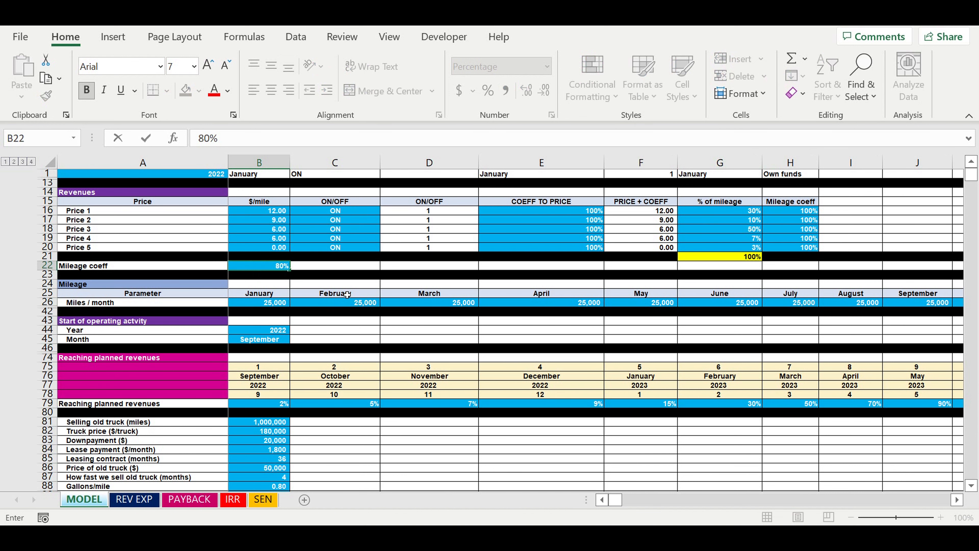
pyautogui.hotkey('ctrl', 'Return')
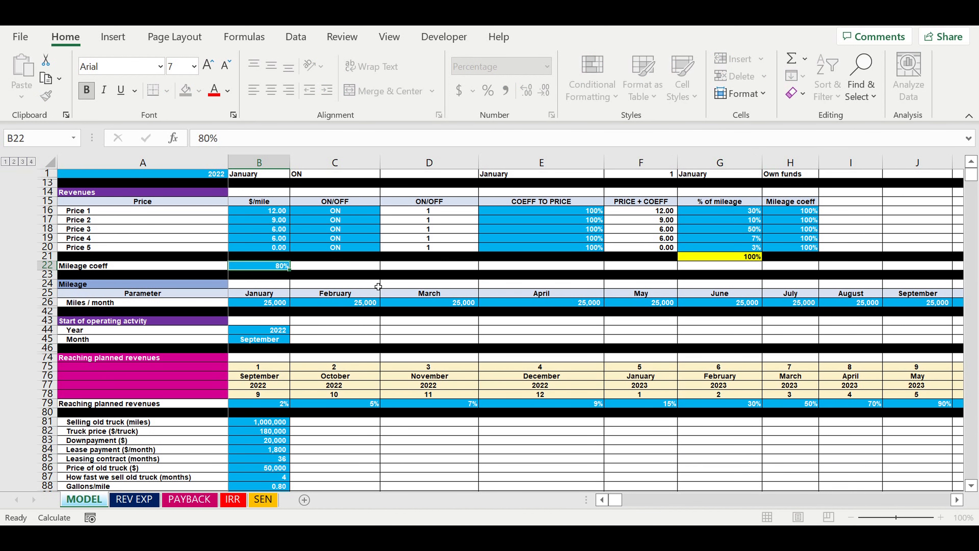
pyautogui.click(375, 285)
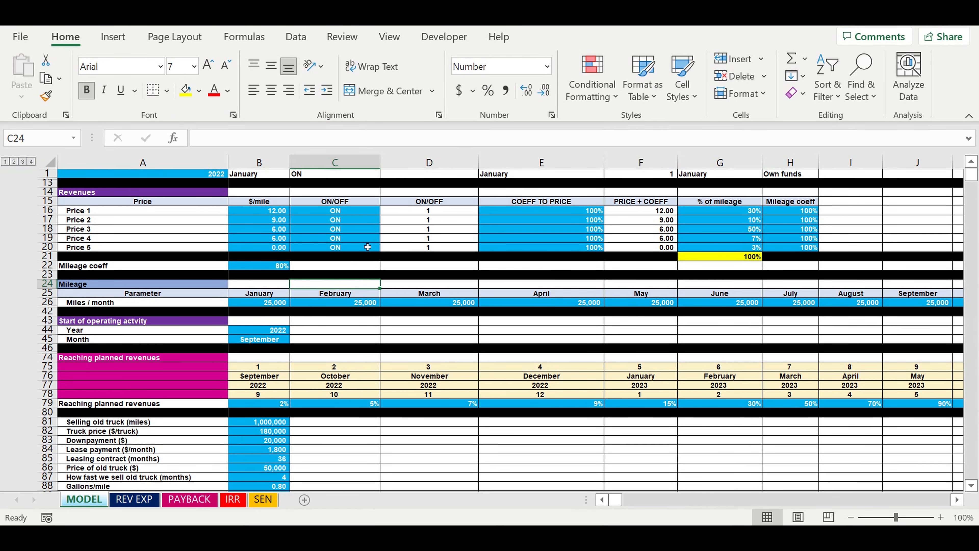
pyautogui.click(182, 500)
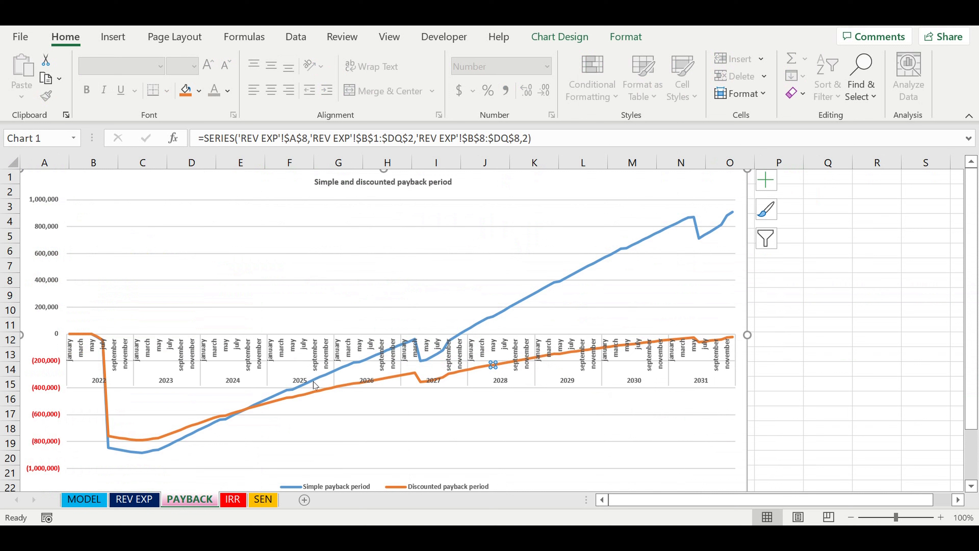
# Return to the MODEL sheet and set the overall Mileage coeff below the Revenues table back to 100%
pyautogui.click(106, 501)
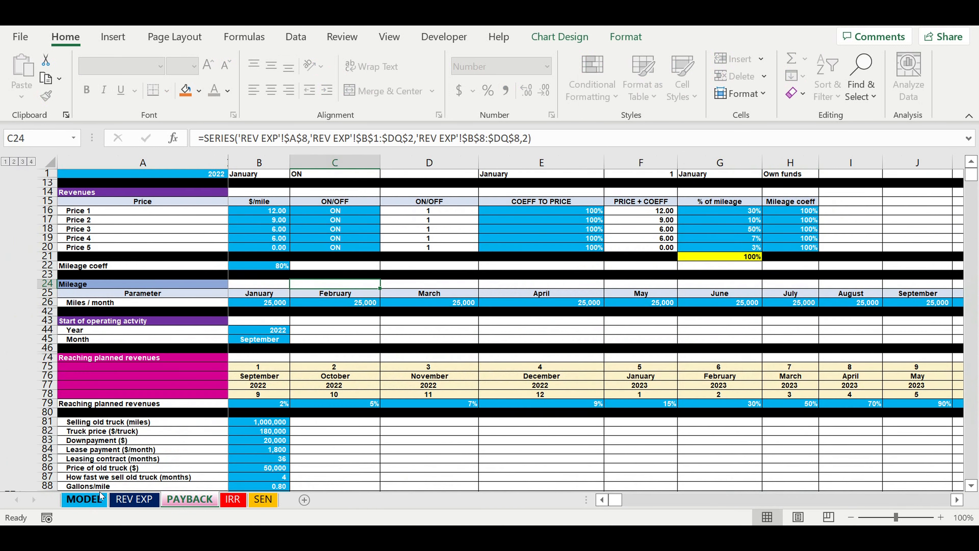
pyautogui.click(269, 267)
pyautogui.write('100')
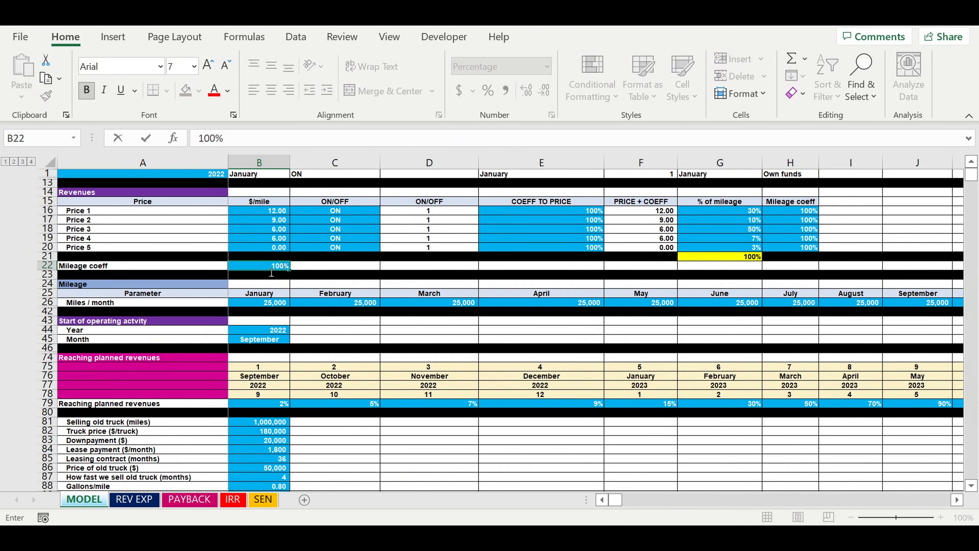
pyautogui.press('Return')
pyautogui.press('Return')
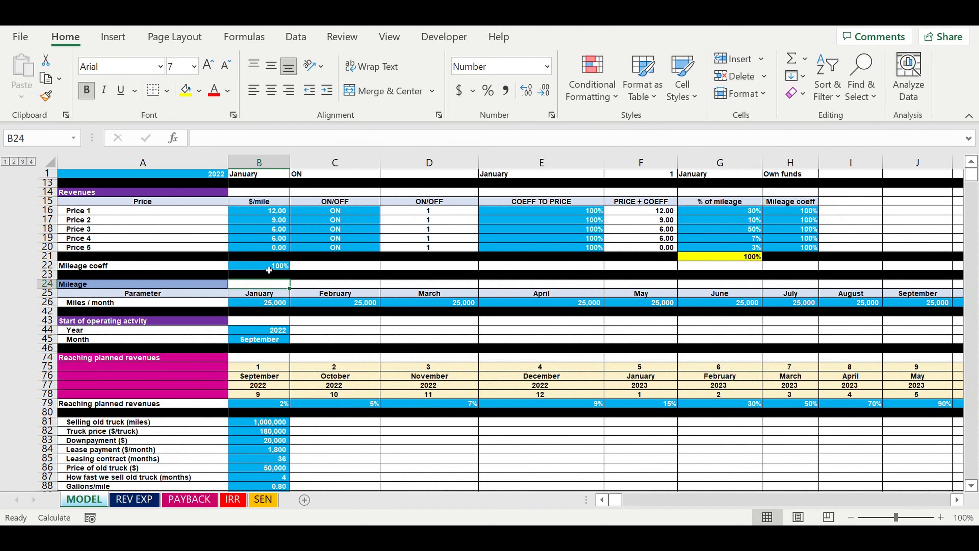
# Review the Miles / month values in the Mileage section from January through December
pyautogui.click(271, 305)
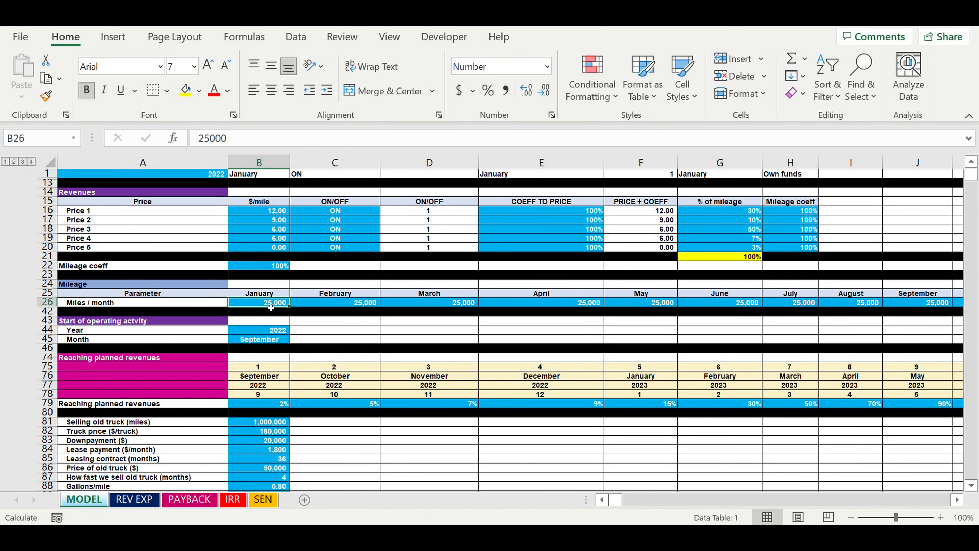
pyautogui.moveTo(271, 307); pyautogui.dragTo(850, 304)
pyautogui.click(825, 323)
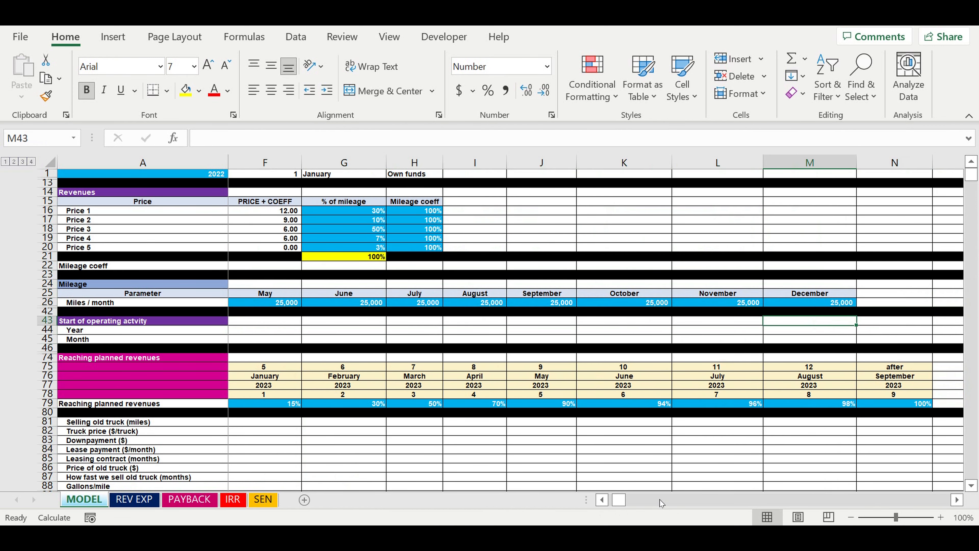
pyautogui.moveTo(624, 503); pyautogui.dragTo(616, 500)
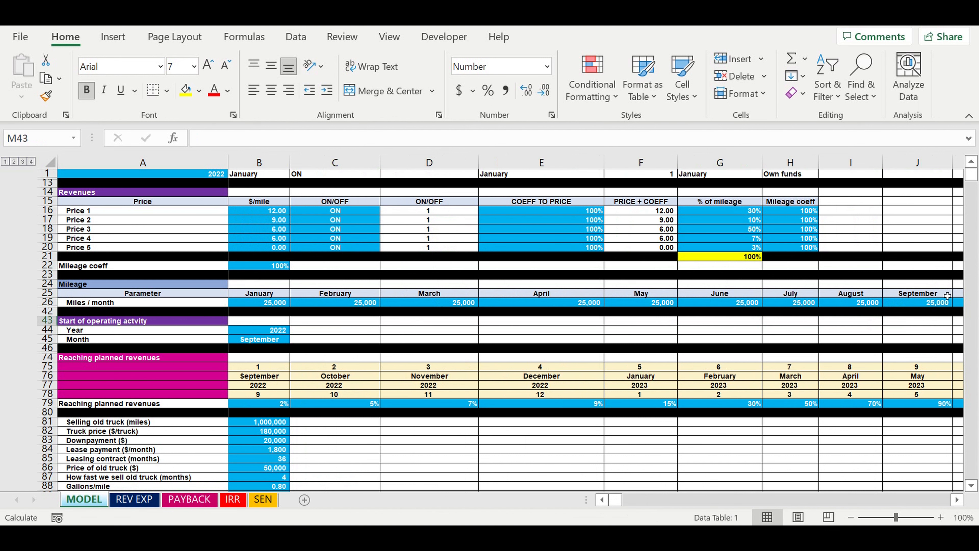
# Select 2022 as the Year for the start of operating activity and view the available Month options without changing the month
pyautogui.click(283, 330)
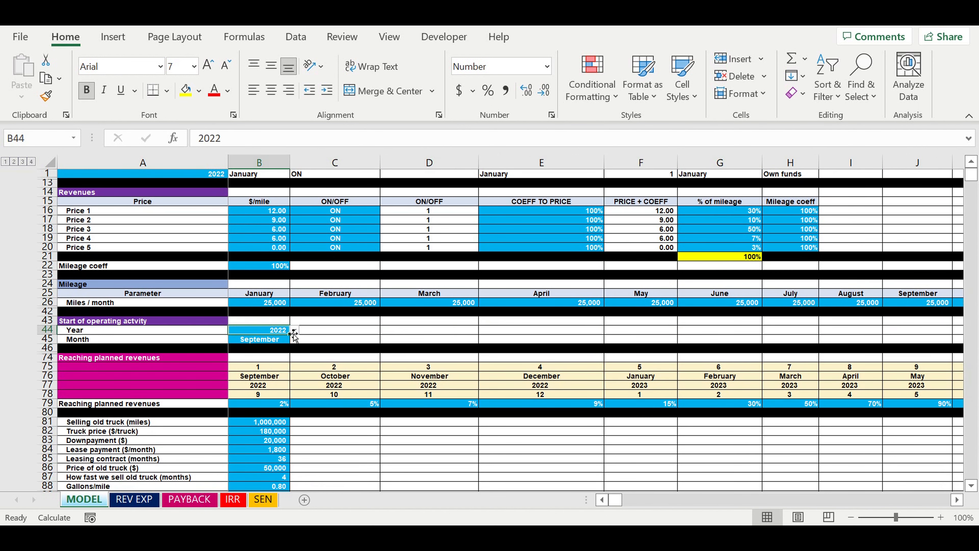
pyautogui.click(294, 331)
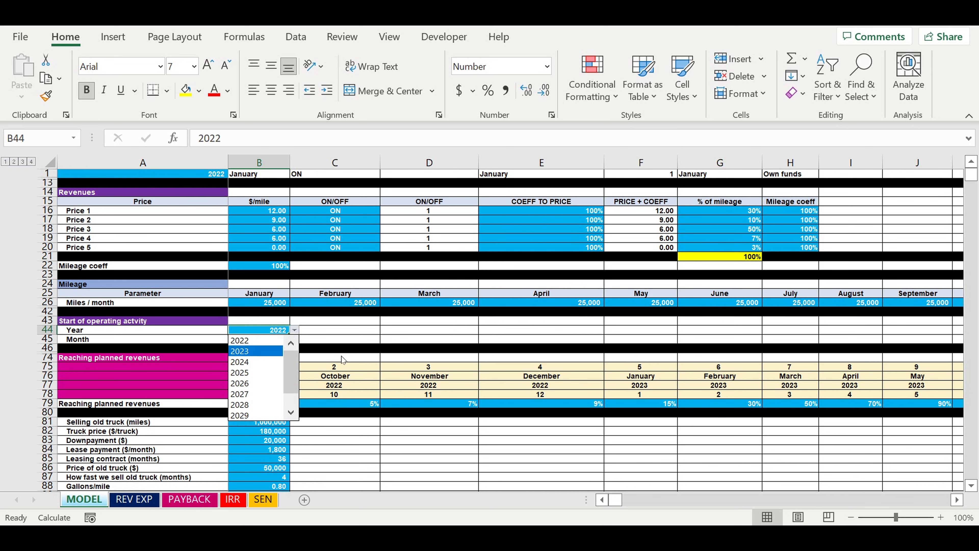
pyautogui.click(250, 340)
pyautogui.click(287, 339)
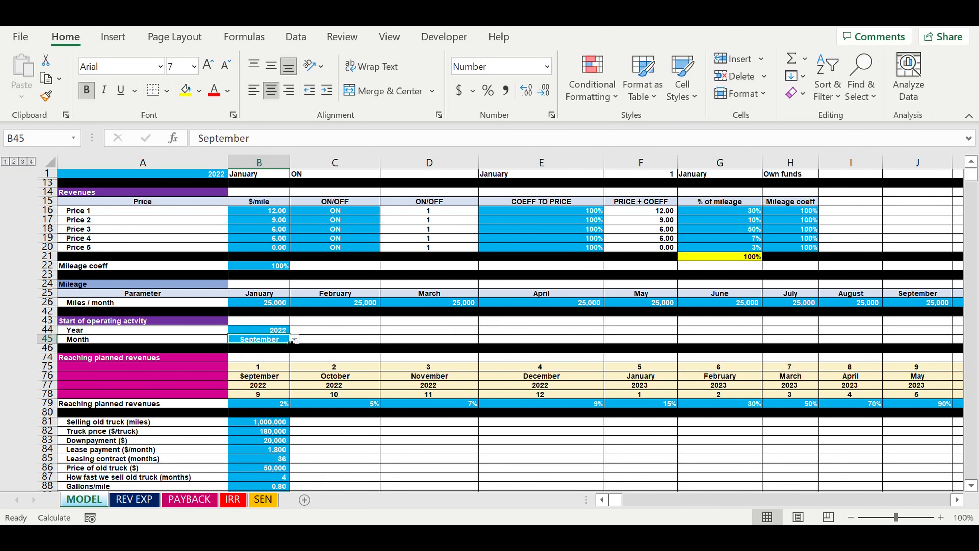
pyautogui.click(295, 339)
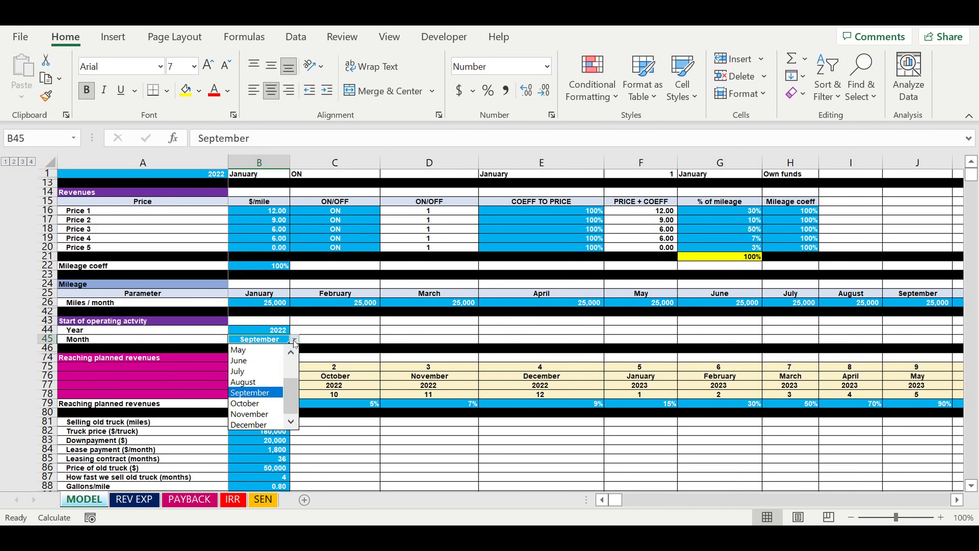
pyautogui.click(361, 328)
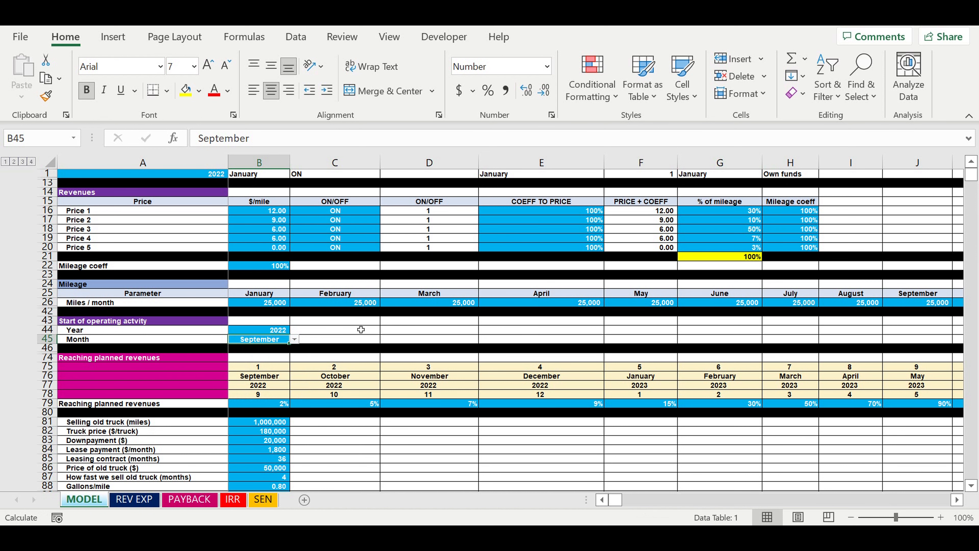
# Examine the first-month Reaching planned revenues percentage alongside the January to December Miles / month values and the operating start month
pyautogui.scroll(-2, 361, 329)
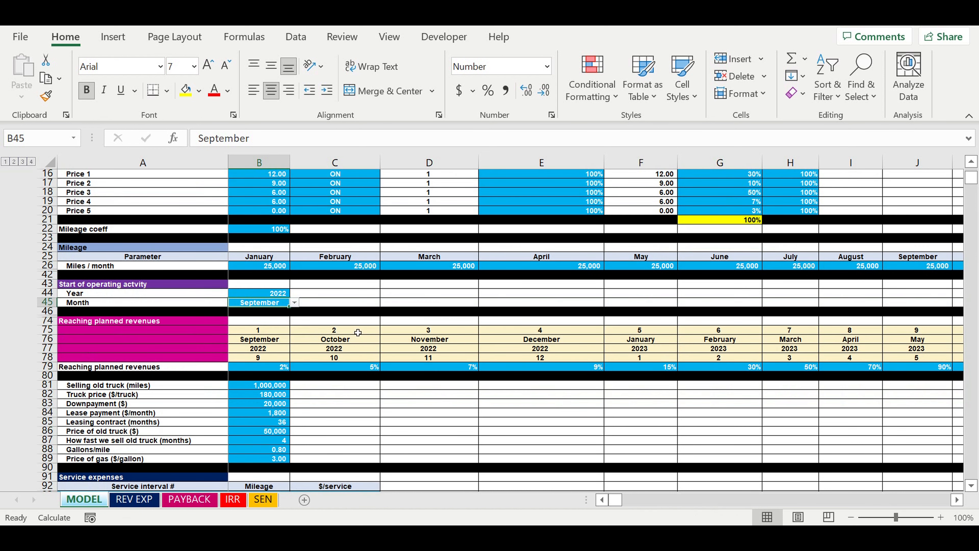
pyautogui.click(365, 385)
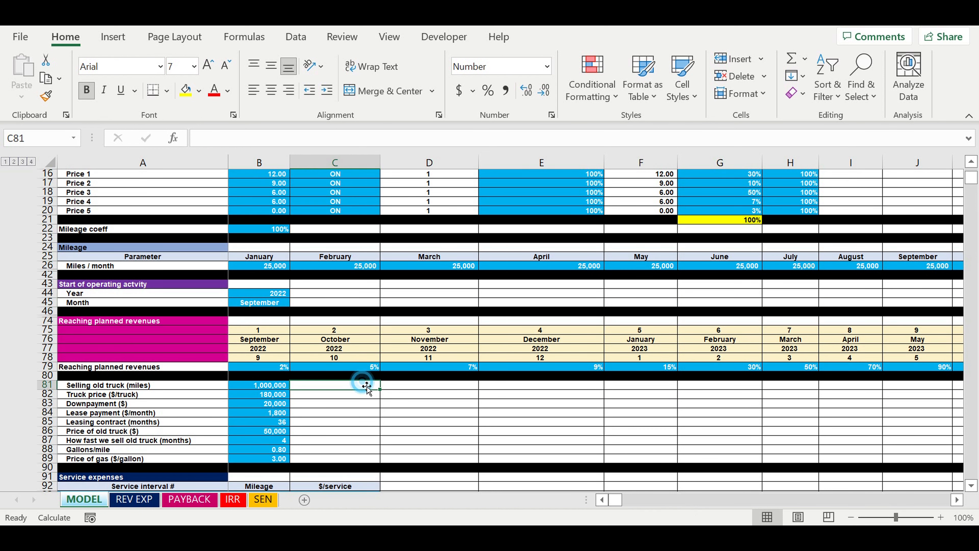
pyautogui.click(262, 369)
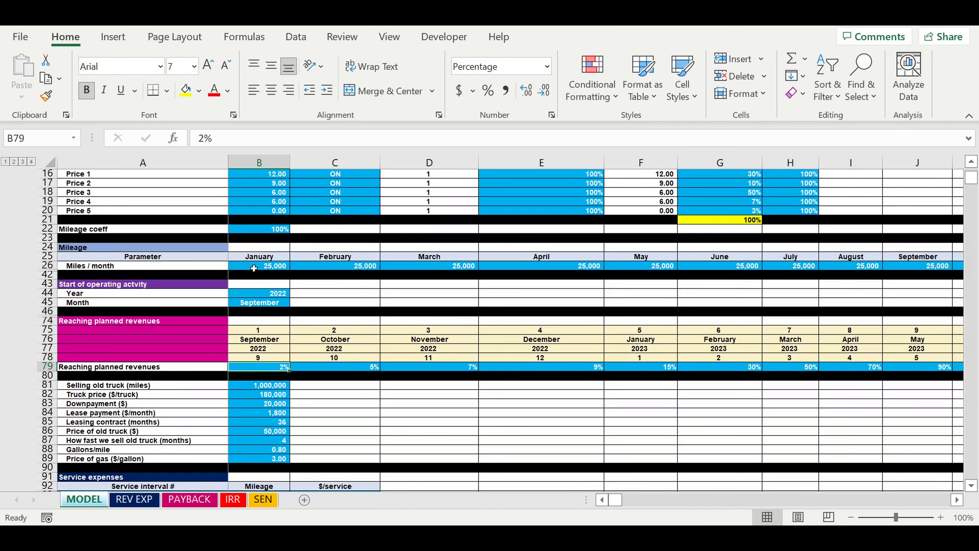
pyautogui.moveTo(253, 268); pyautogui.dragTo(950, 277)
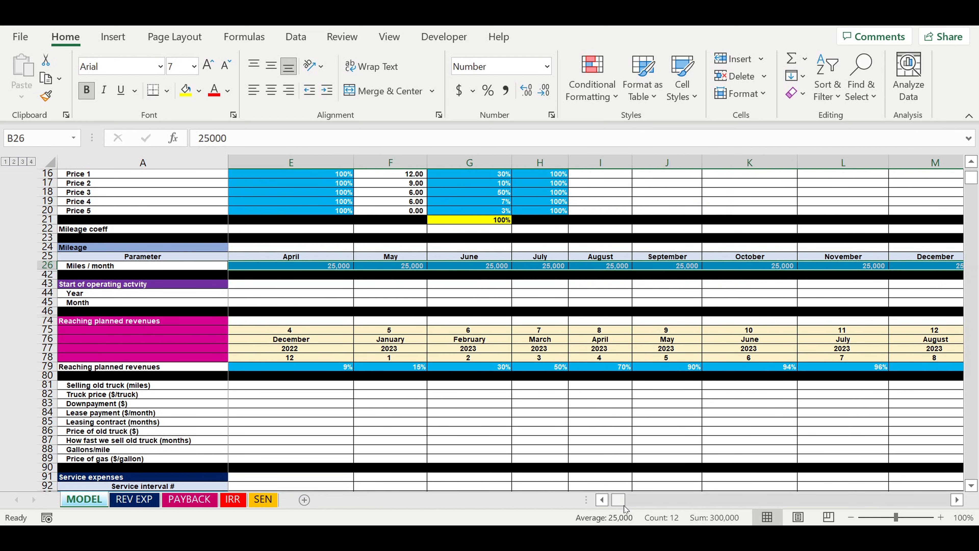
pyautogui.moveTo(622, 500); pyautogui.dragTo(590, 503)
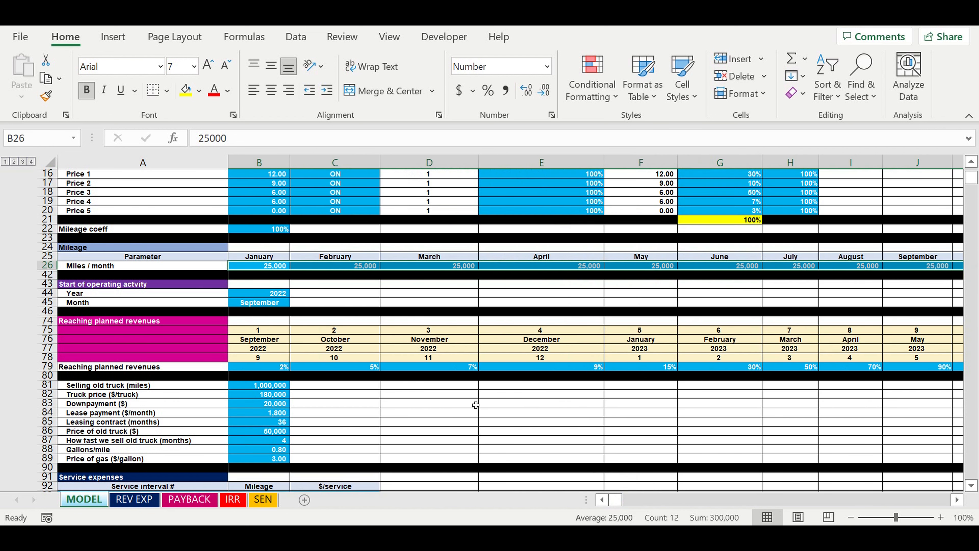
pyautogui.click(418, 422)
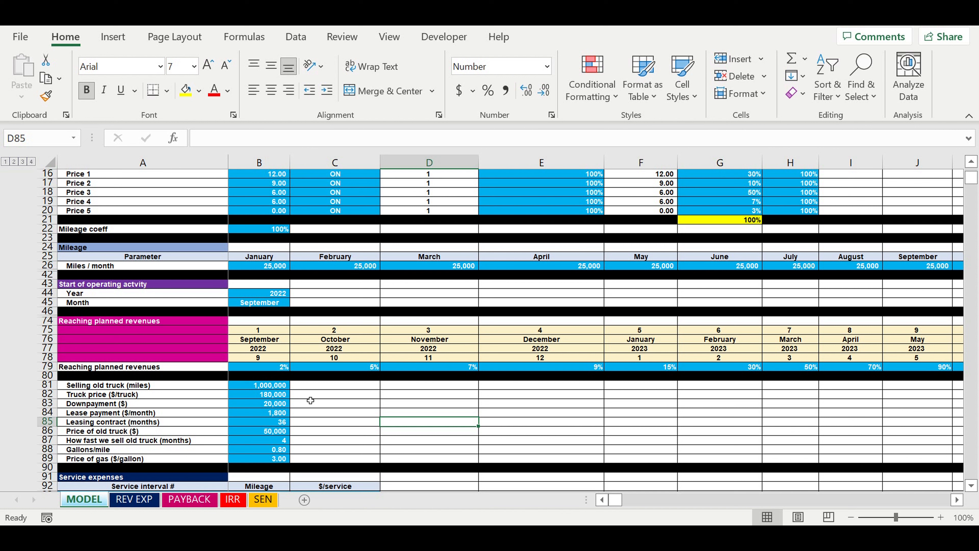
pyautogui.click(269, 368)
pyautogui.click(254, 305)
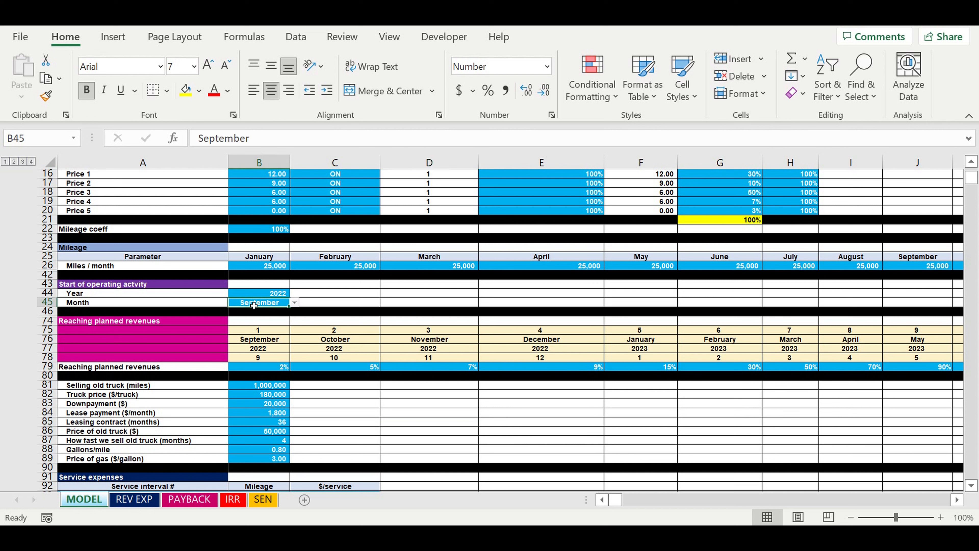
# Review the Reaching planned revenues percentages for the first five operating months alongside the January Miles / month value
pyautogui.click(255, 341)
pyautogui.click(278, 371)
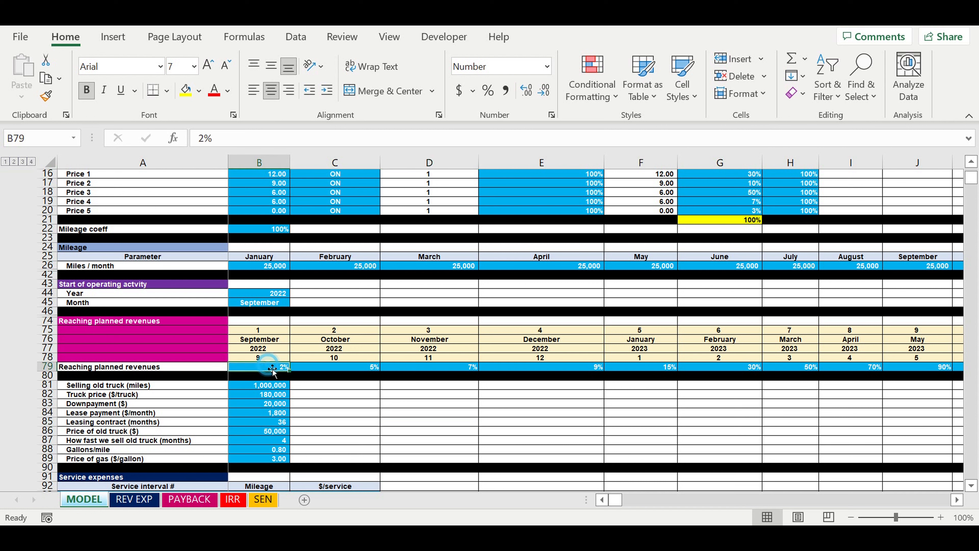
pyautogui.click(263, 268)
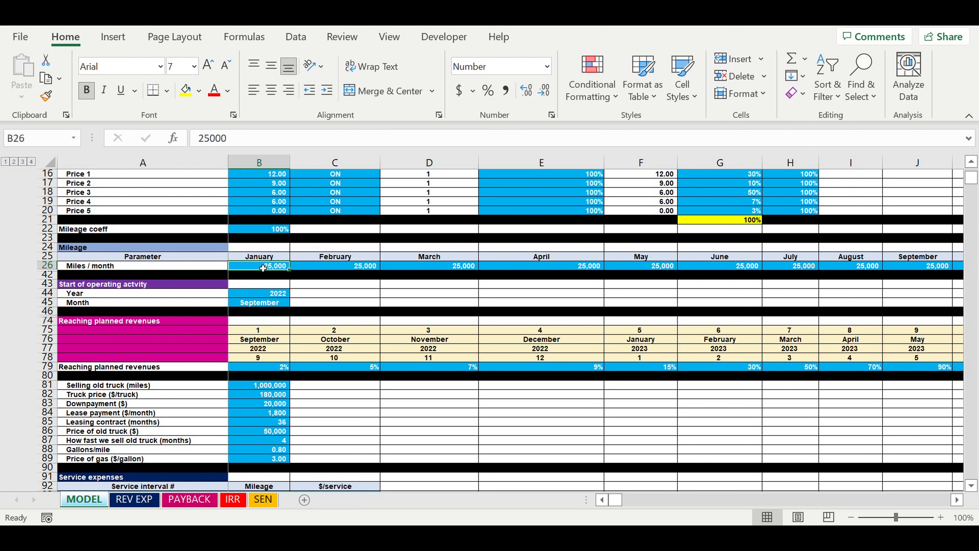
pyautogui.click(361, 368)
pyautogui.click(462, 369)
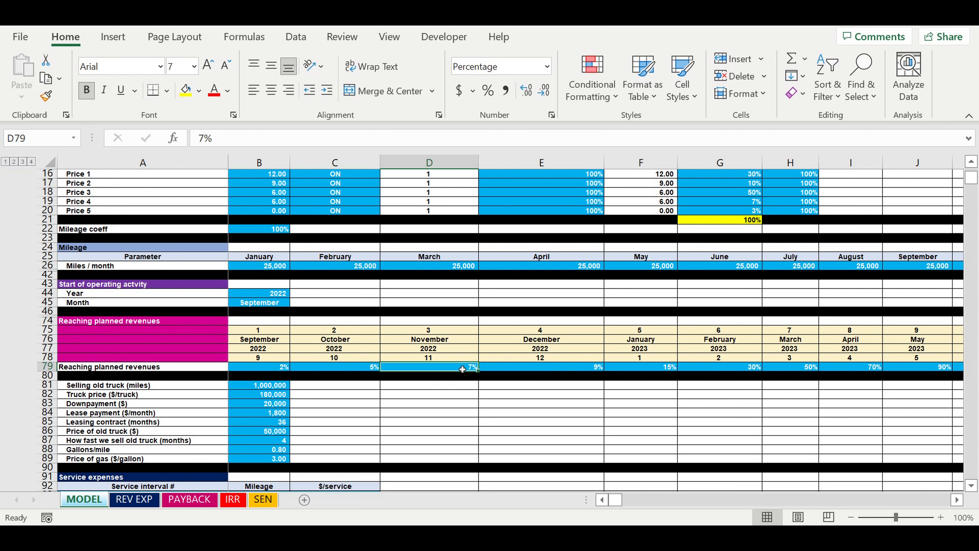
pyautogui.click(592, 369)
pyautogui.click(671, 368)
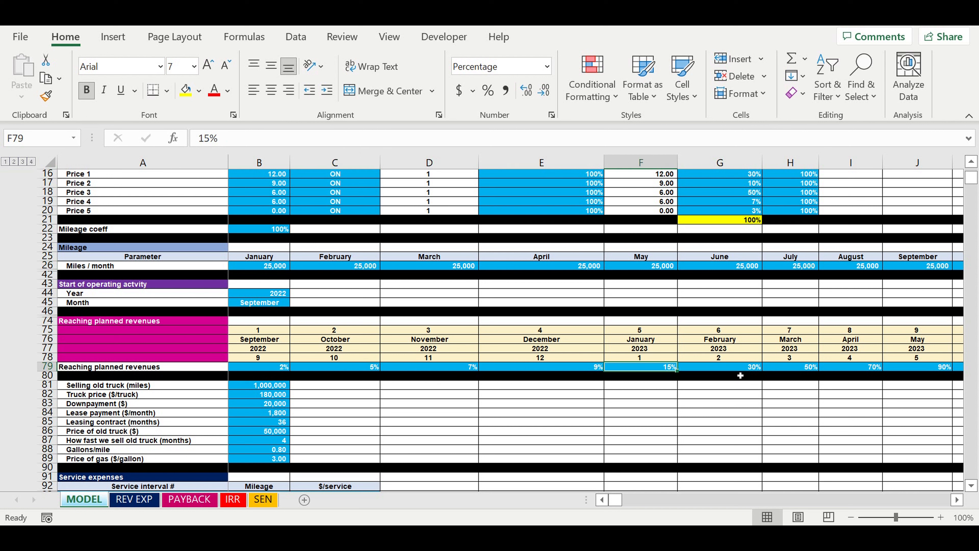
# Set the Month for the start of operating activity to December and view the chart on the PAYBACK sheet
pyautogui.click(425, 314)
pyautogui.click(275, 303)
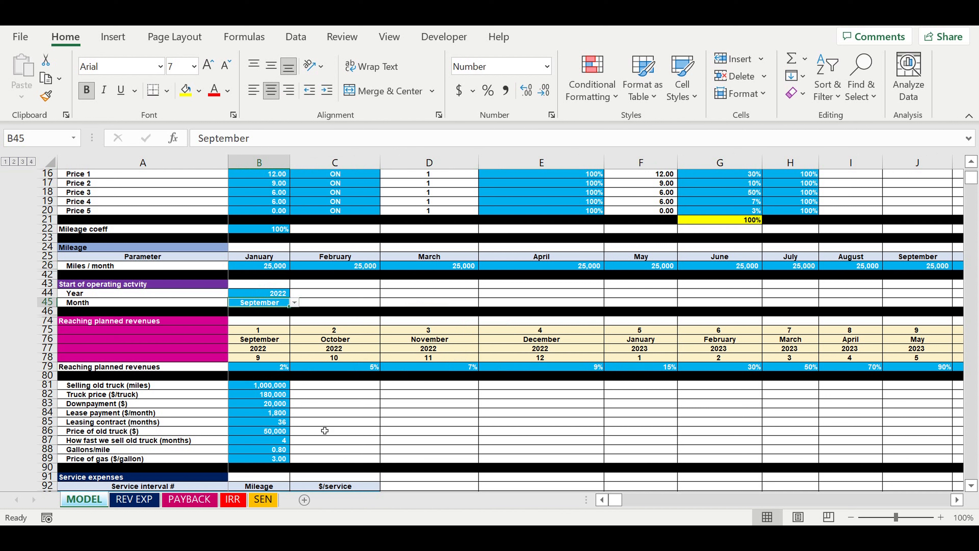
pyautogui.click(294, 303)
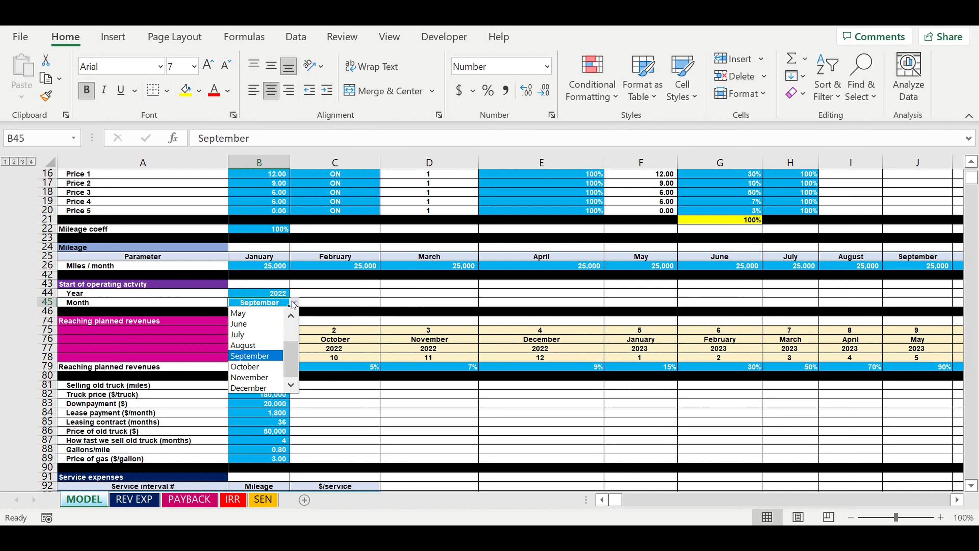
pyautogui.click(252, 388)
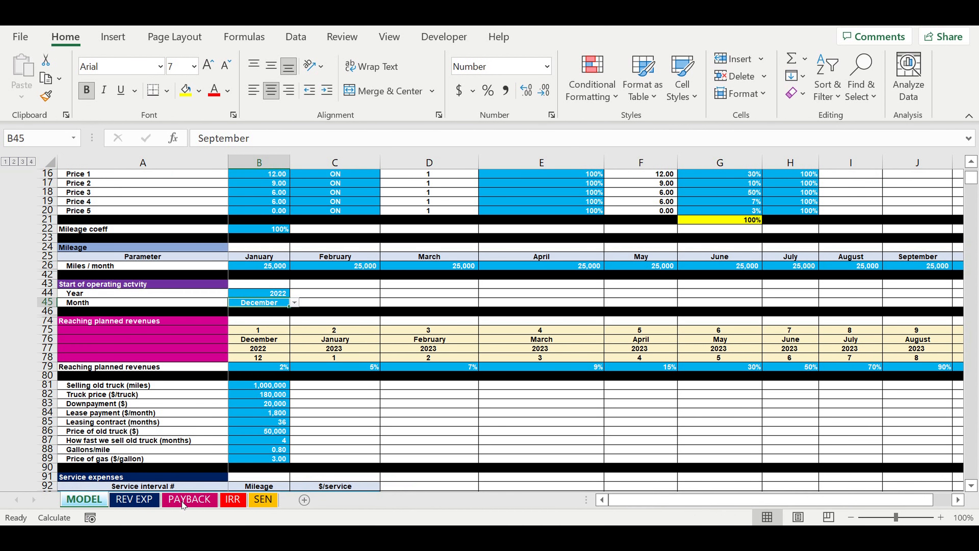
pyautogui.click(181, 502)
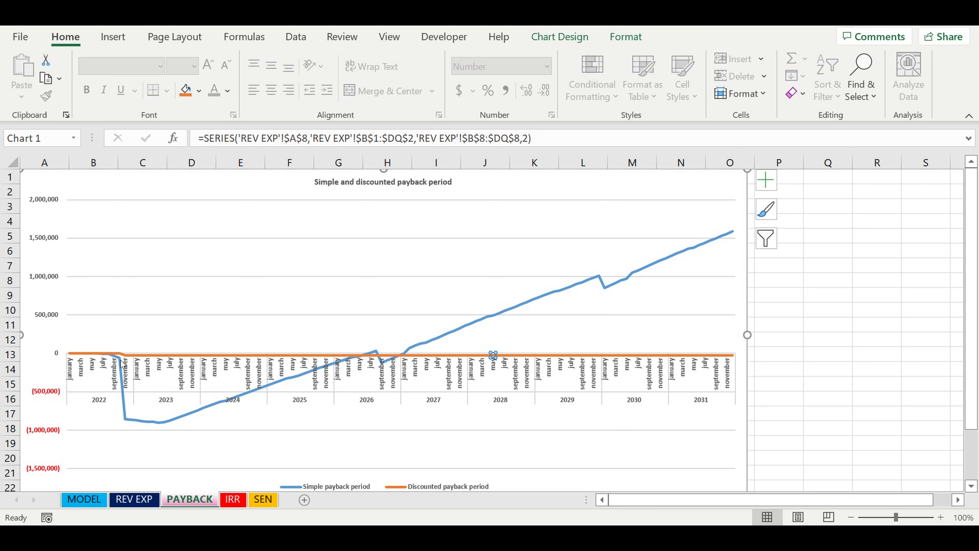
# Set the operating start Month on the MODEL sheet to August and view the payback chart again
pyautogui.hotkey('ctrl', 'pageup')
pyautogui.hotkey('ctrl', 'pageup')
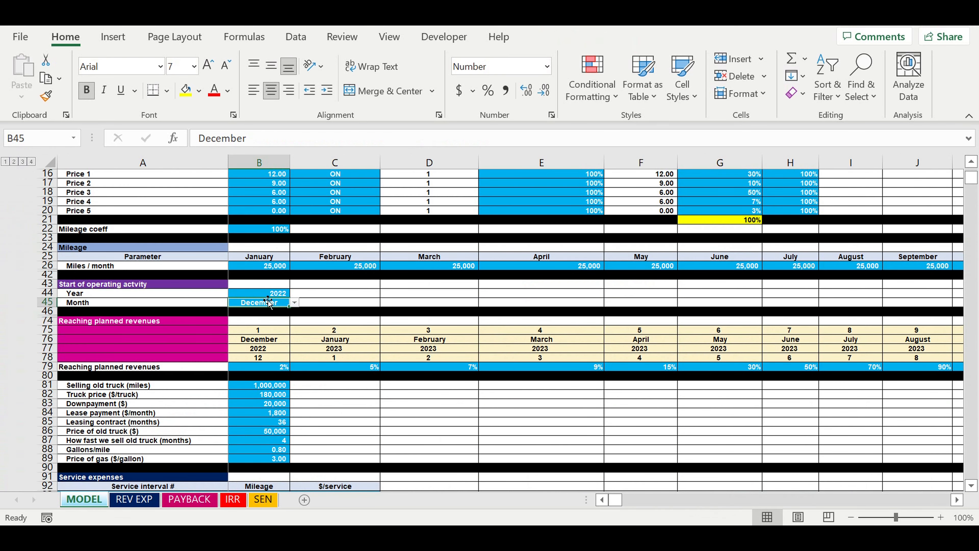
pyautogui.click(294, 303)
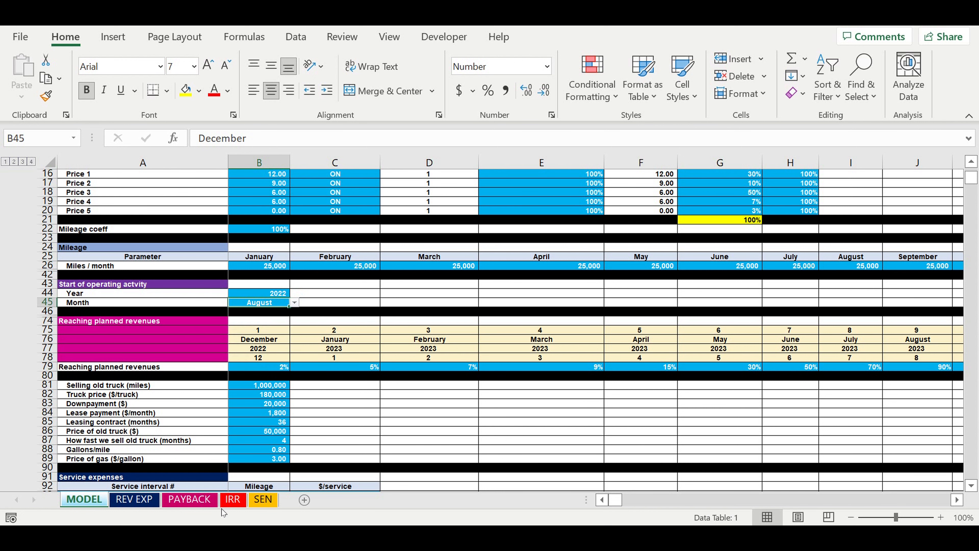
pyautogui.click(187, 498)
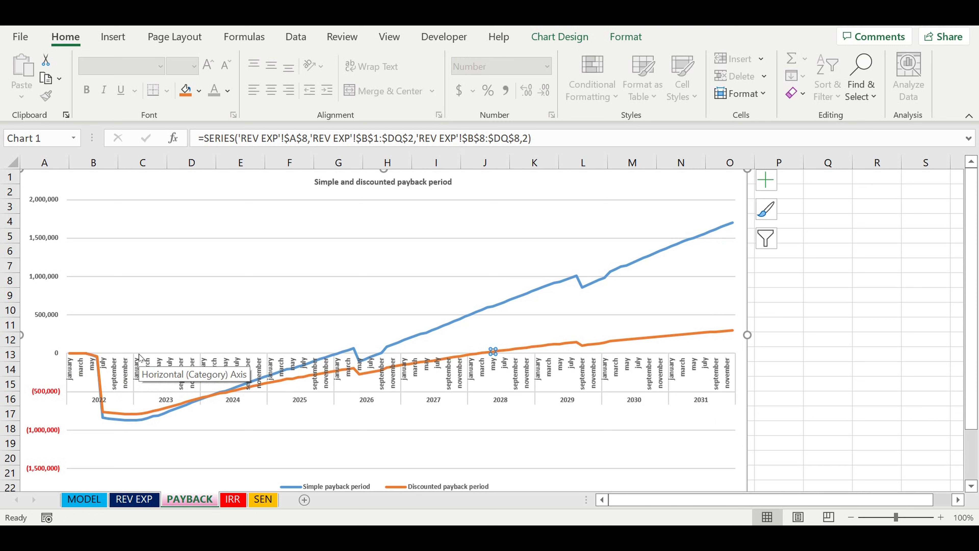
# Return to the MODEL sheet and compare the Reaching planned revenues percentages with the January to April Miles / month values
pyautogui.click(87, 498)
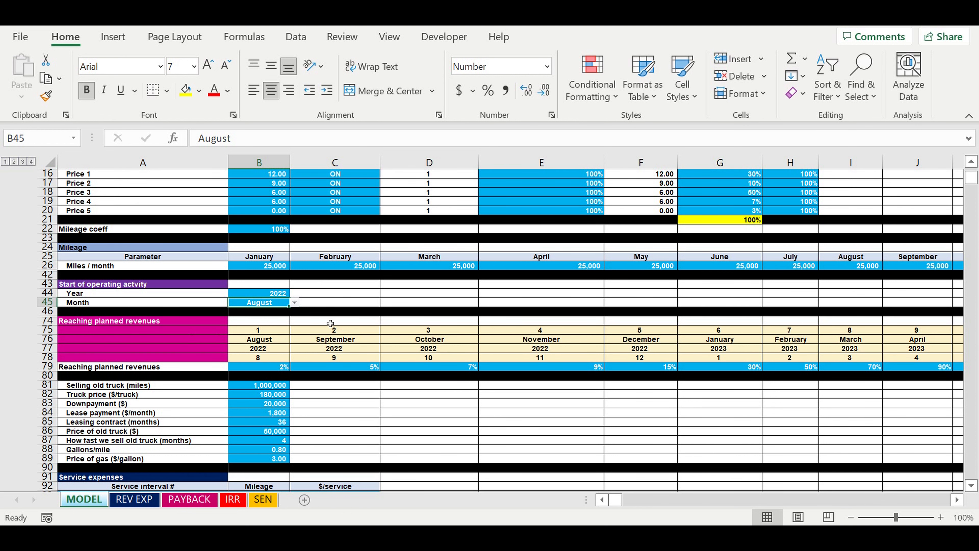
pyautogui.scroll(-2, 332, 322)
pyautogui.moveTo(268, 314); pyautogui.dragTo(783, 313)
pyautogui.click(514, 365)
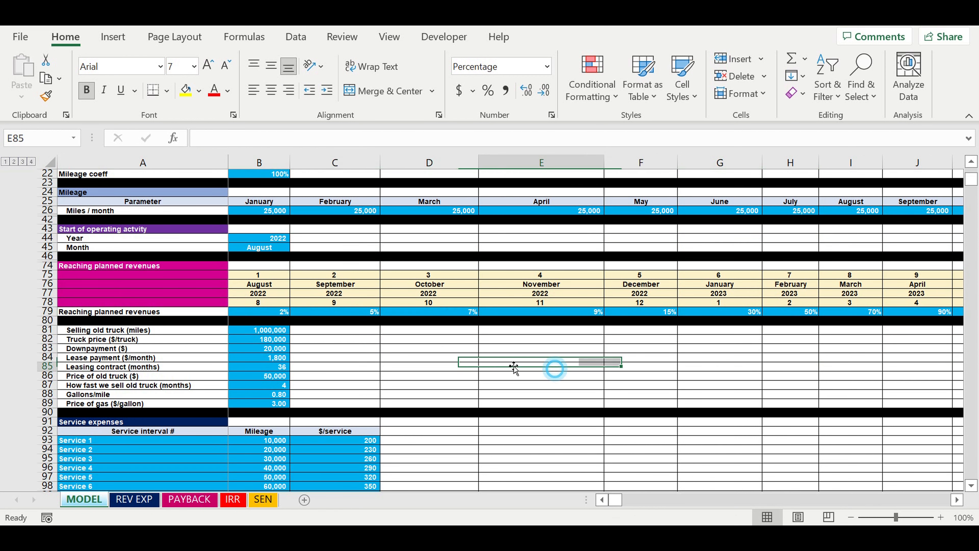
pyautogui.click(270, 314)
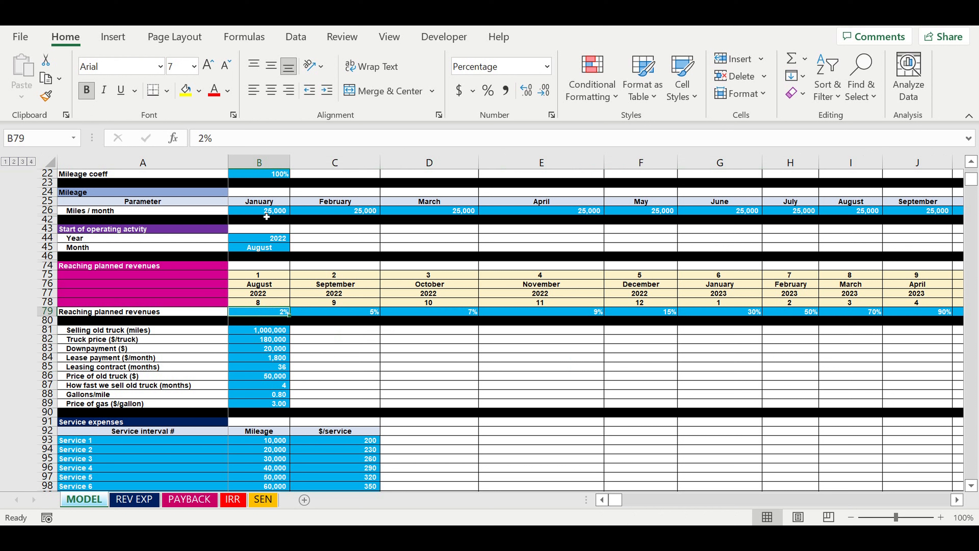
pyautogui.moveTo(265, 211); pyautogui.dragTo(488, 211)
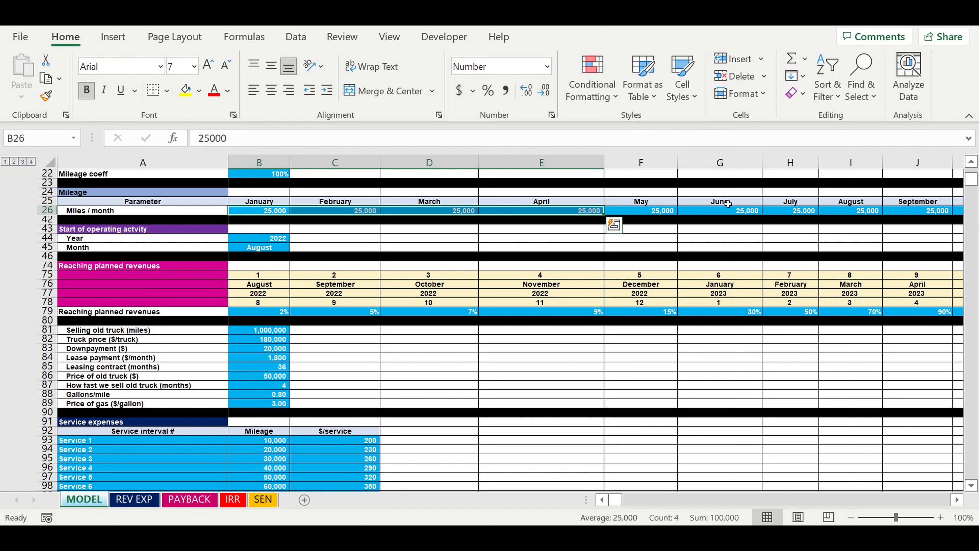
# Find the Cash flow statement on the MODEL sheet and examine the Result from operating activity for August to November 2022
pyautogui.moveTo(975, 183); pyautogui.dragTo(971, 309)
pyautogui.scroll(-7, 633, 354)
pyautogui.scroll(-5, 632, 354)
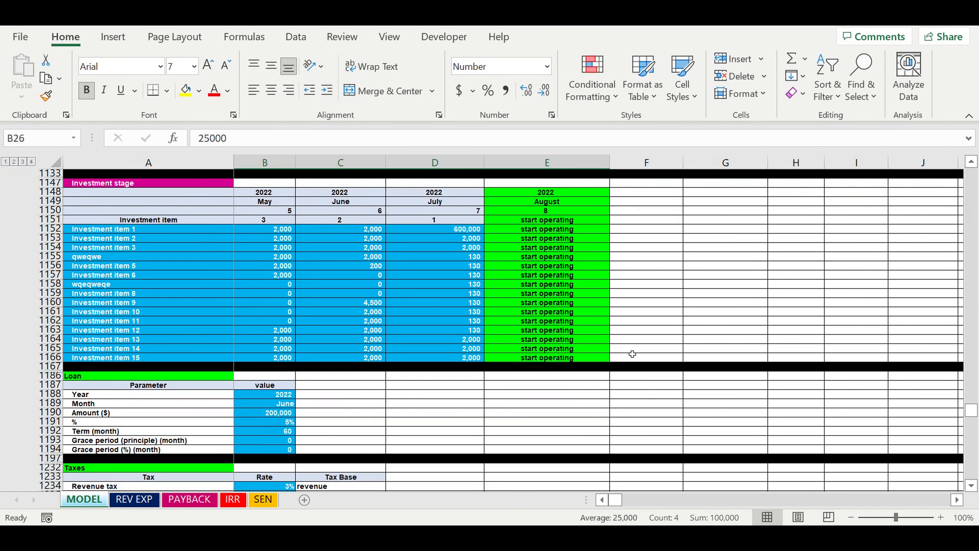
pyautogui.scroll(-10, 633, 344)
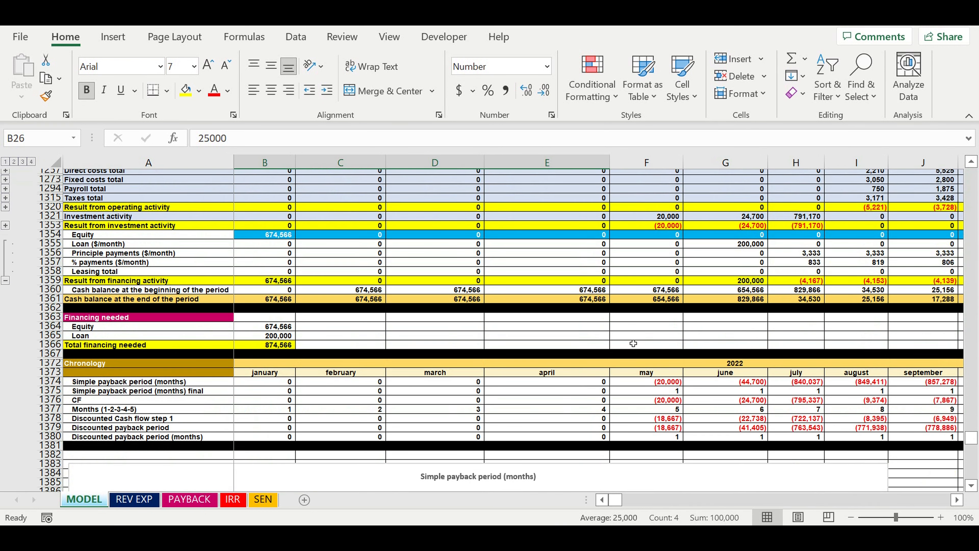
pyautogui.scroll(3, 633, 343)
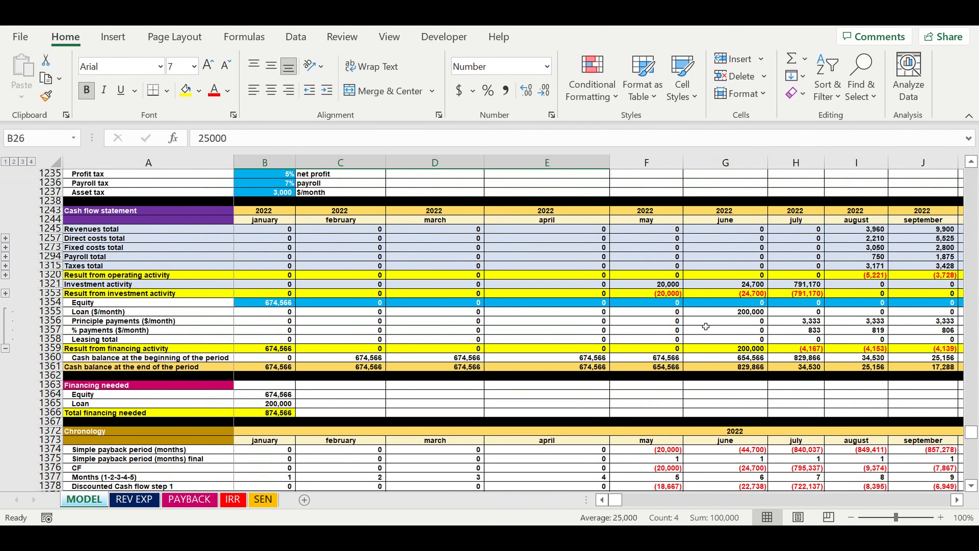
pyautogui.click(958, 500)
pyautogui.click(958, 500)
pyautogui.click(958, 500)
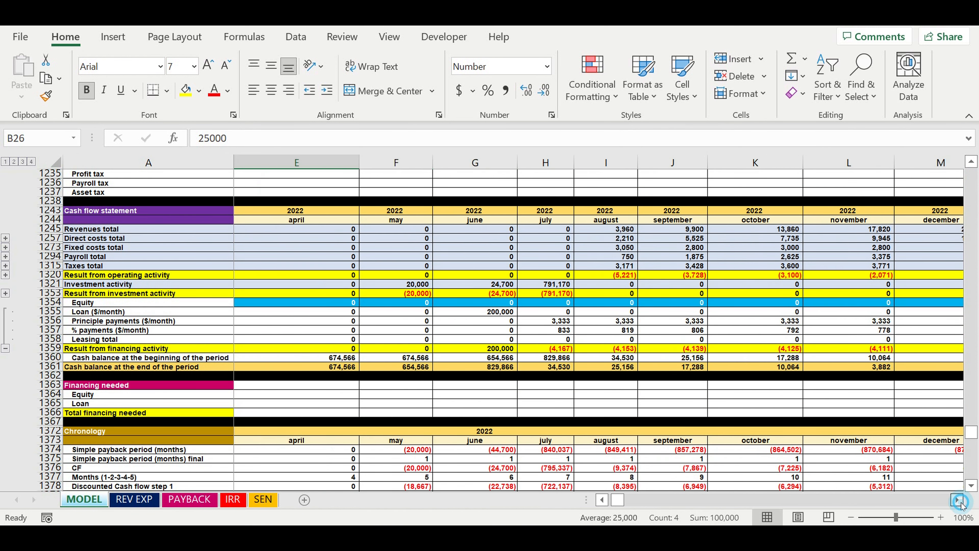
pyautogui.click(958, 500)
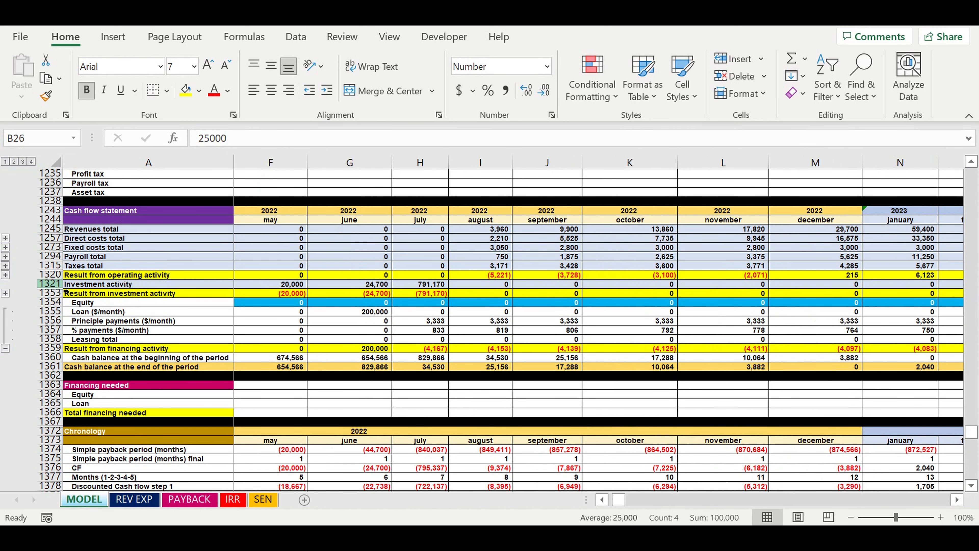
pyautogui.click(50, 275)
pyautogui.click(505, 303)
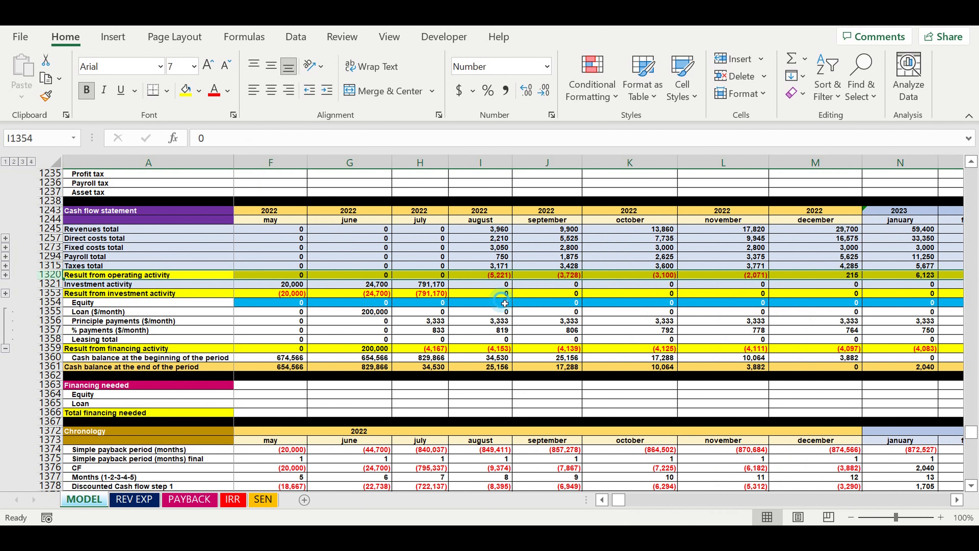
pyautogui.moveTo(497, 274); pyautogui.dragTo(717, 278)
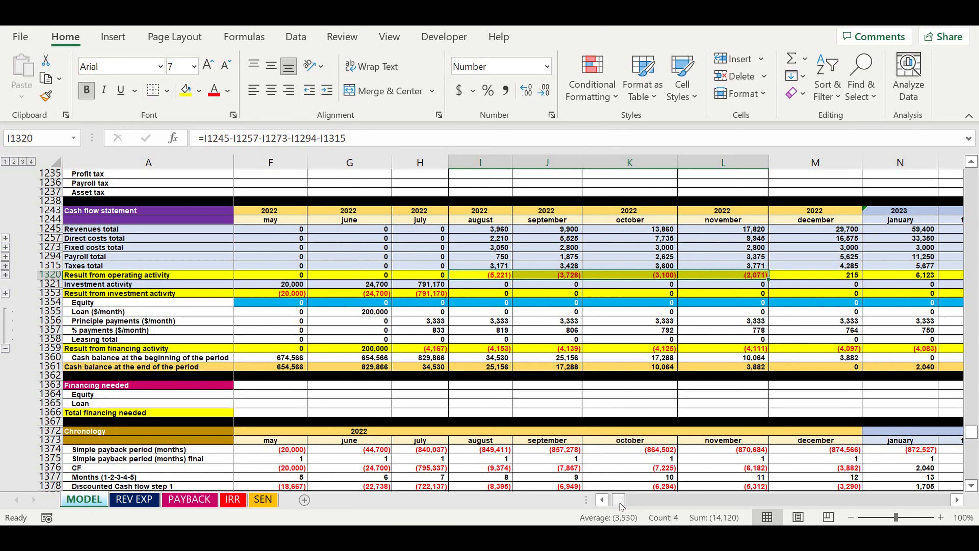
# Compare the Result from investment activity for May to July 2022 with the August to November operating results
pyautogui.moveTo(619, 506); pyautogui.dragTo(617, 501)
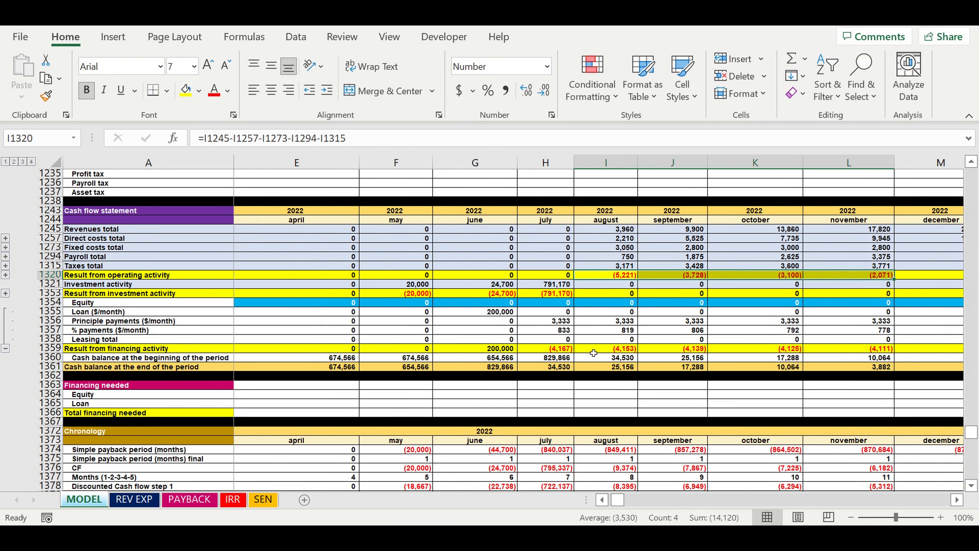
pyautogui.moveTo(421, 294); pyautogui.dragTo(539, 298)
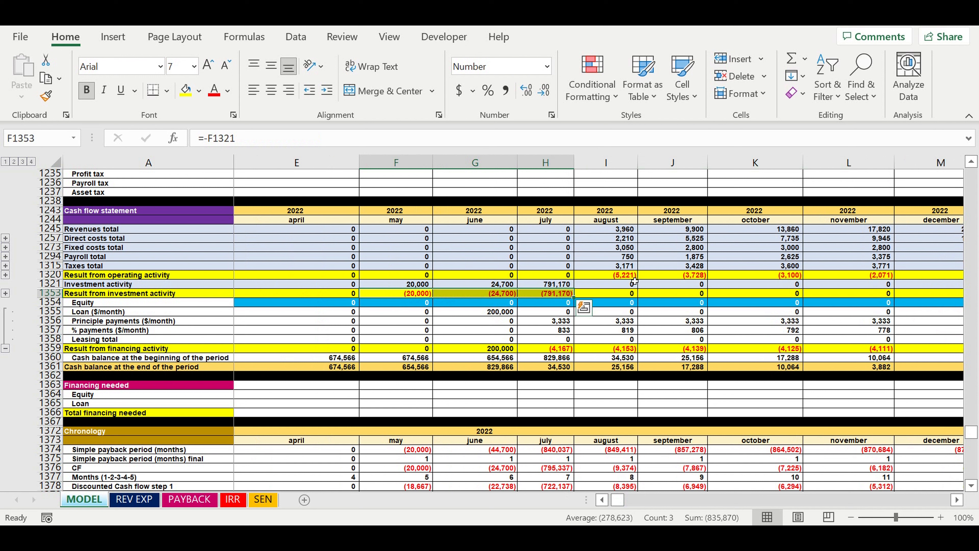
pyautogui.click(621, 274)
pyautogui.moveTo(640, 275); pyautogui.dragTo(763, 280)
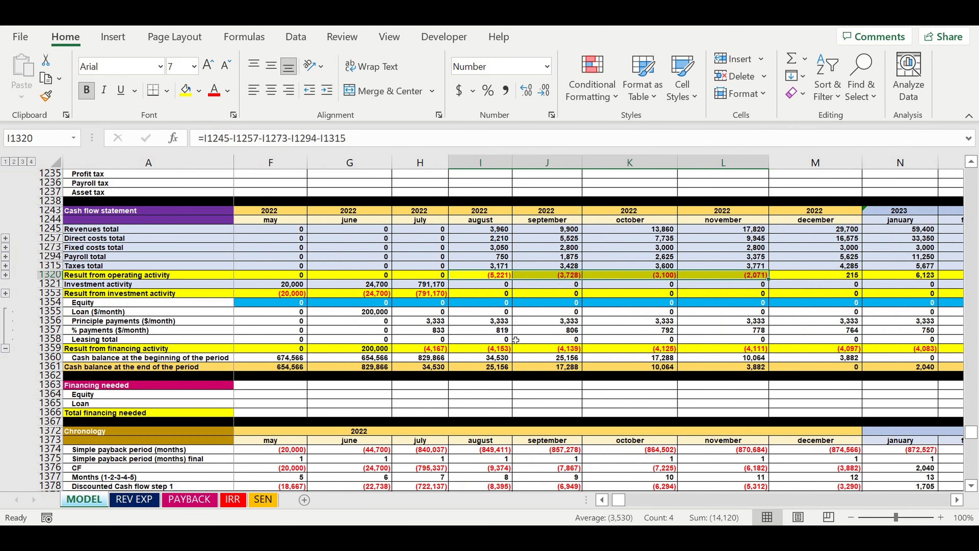
# Examine the Result from financing activity for July to November 2022 against the August to November operating results
pyautogui.click(432, 348)
pyautogui.moveTo(450, 349); pyautogui.dragTo(744, 350)
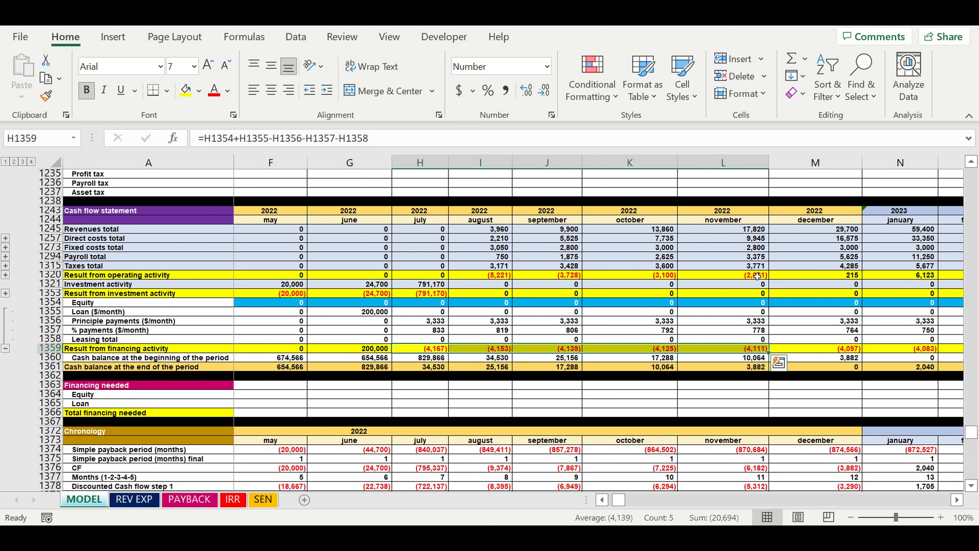
pyautogui.moveTo(757, 276); pyautogui.dragTo(490, 274)
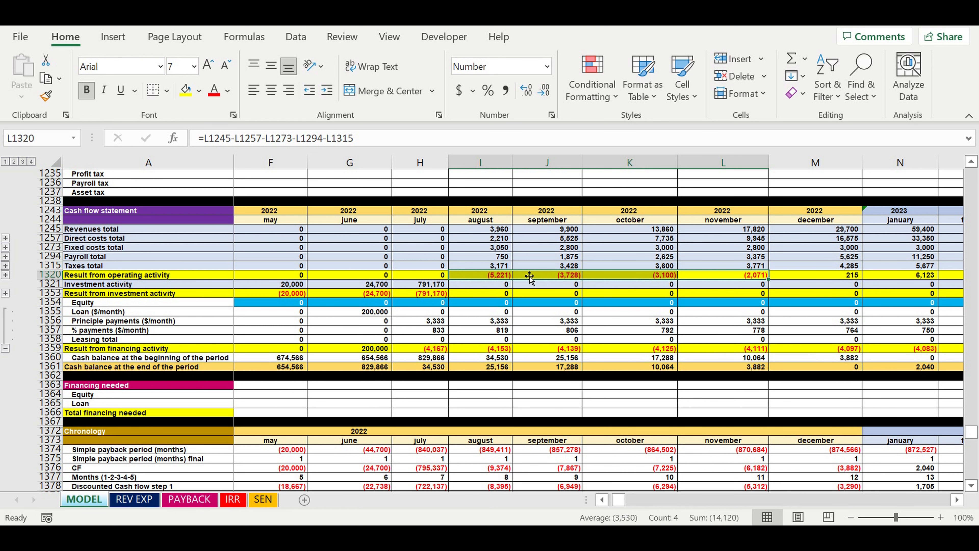
# Set the Reaching planned revenues percentages to 10% for August, 20% for September, 40% for October and 70% for November 2022
pyautogui.moveTo(614, 500); pyautogui.dragTo(590, 498)
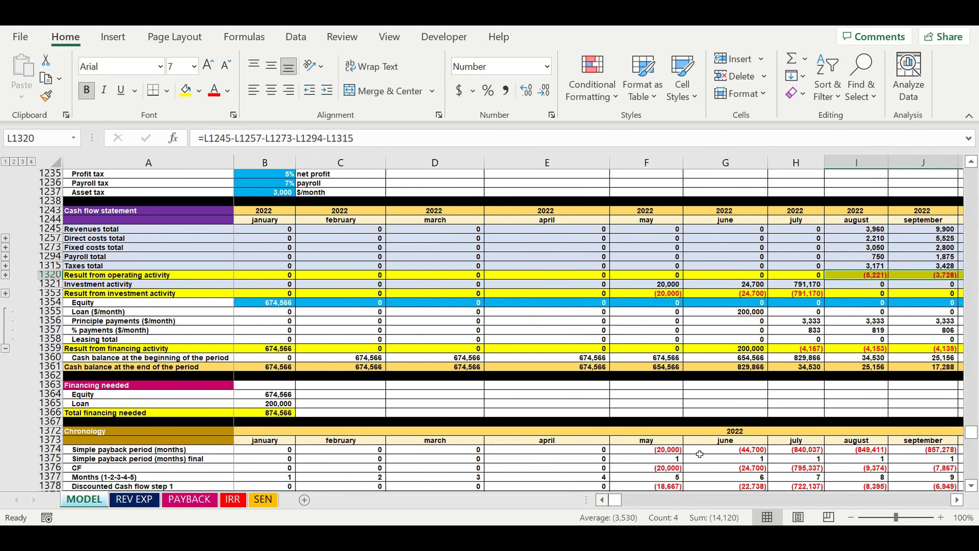
pyautogui.moveTo(968, 430); pyautogui.dragTo(968, 174)
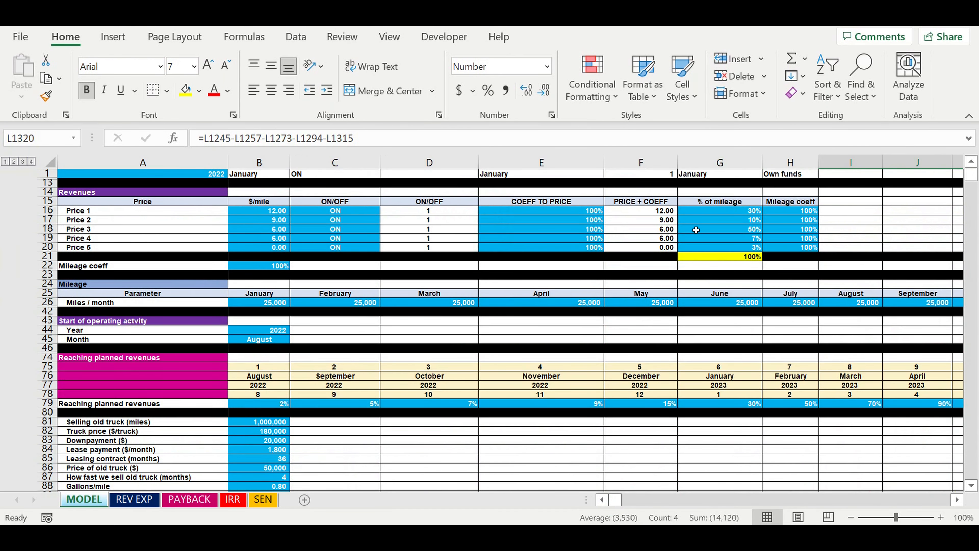
pyautogui.click(262, 406)
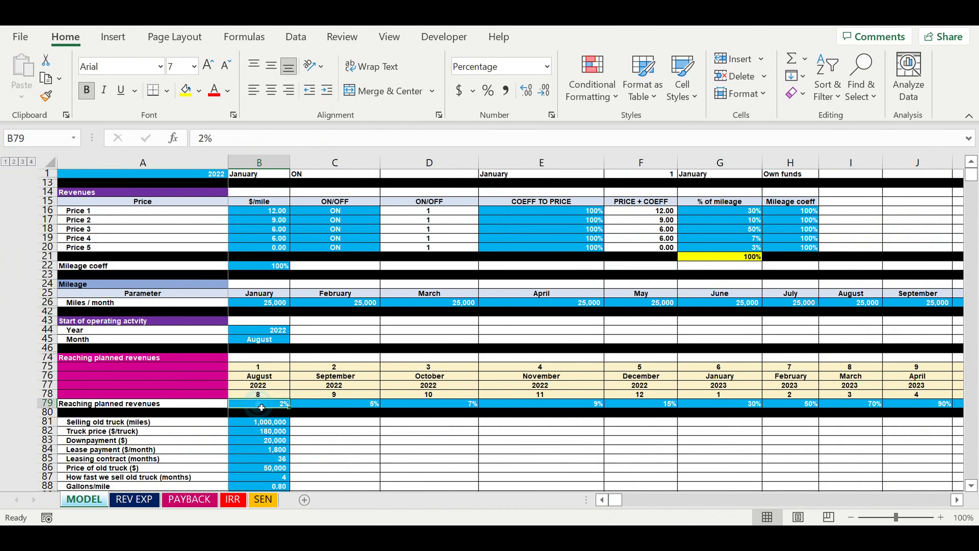
pyautogui.write('10')
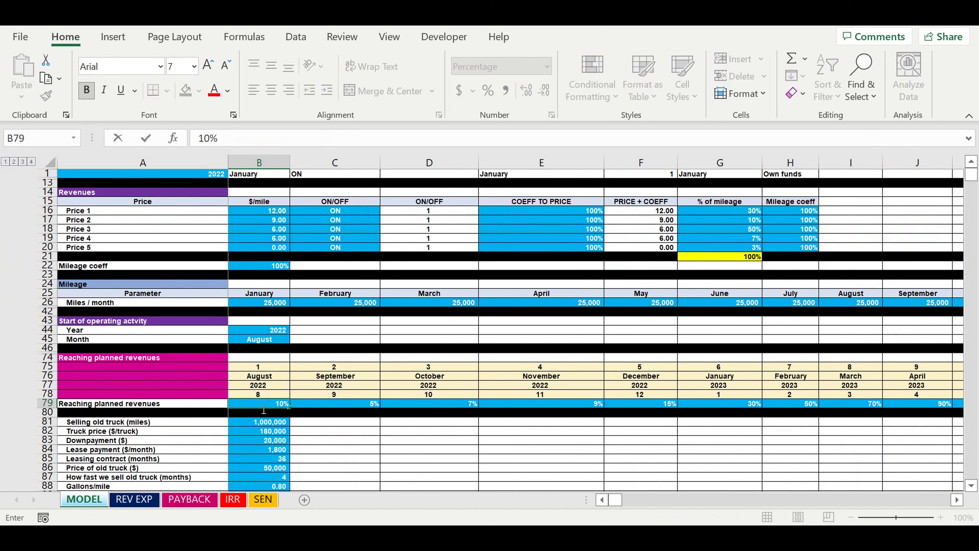
pyautogui.click(340, 407)
pyautogui.write('20')
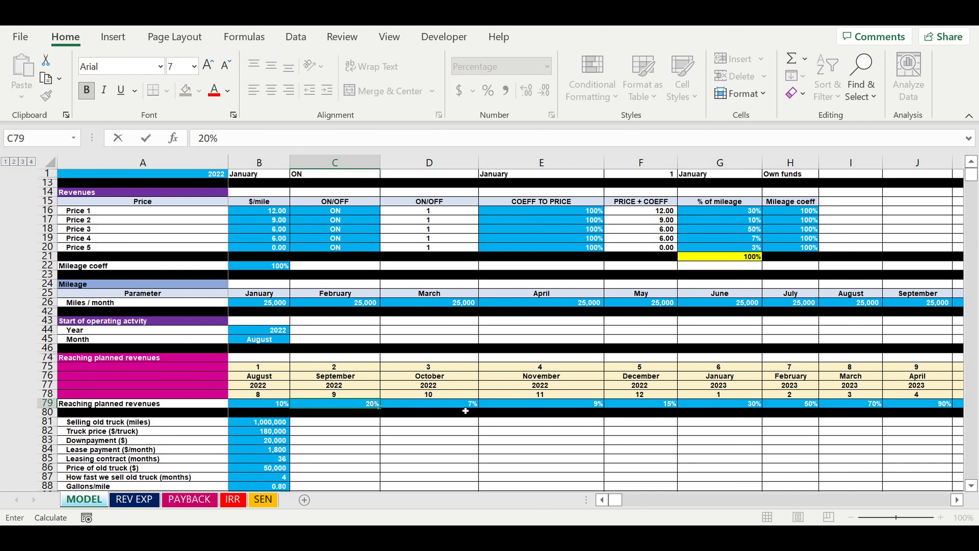
pyautogui.click(470, 403)
pyautogui.write('40')
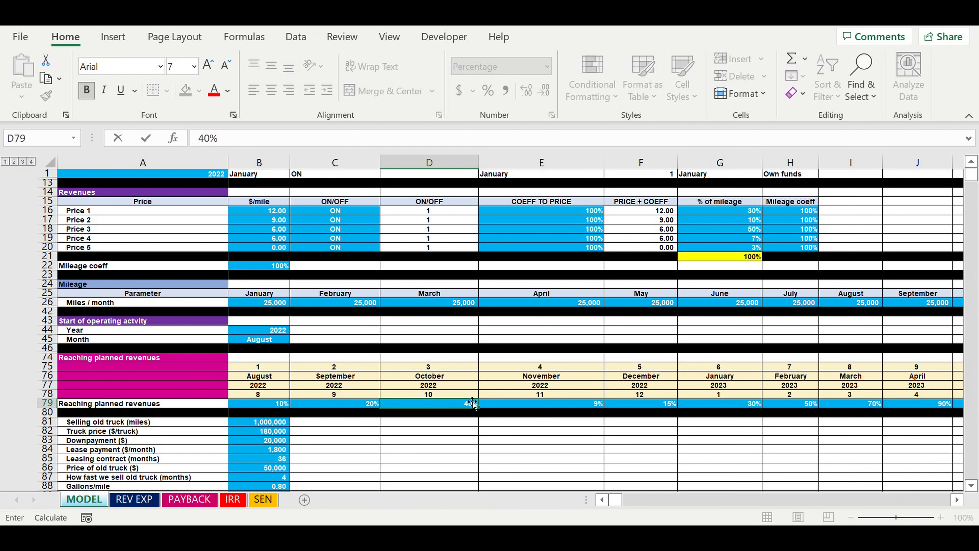
pyautogui.click(572, 406)
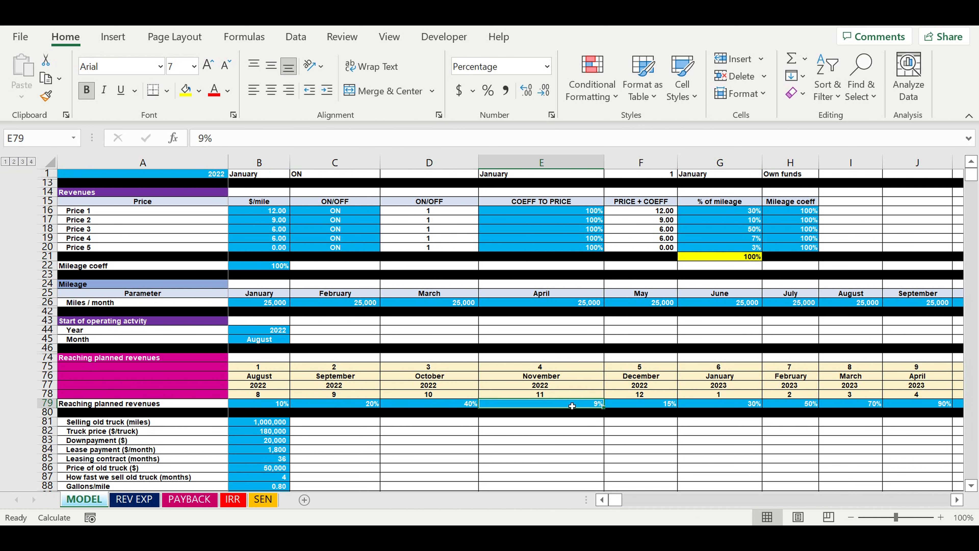
pyautogui.write('70')
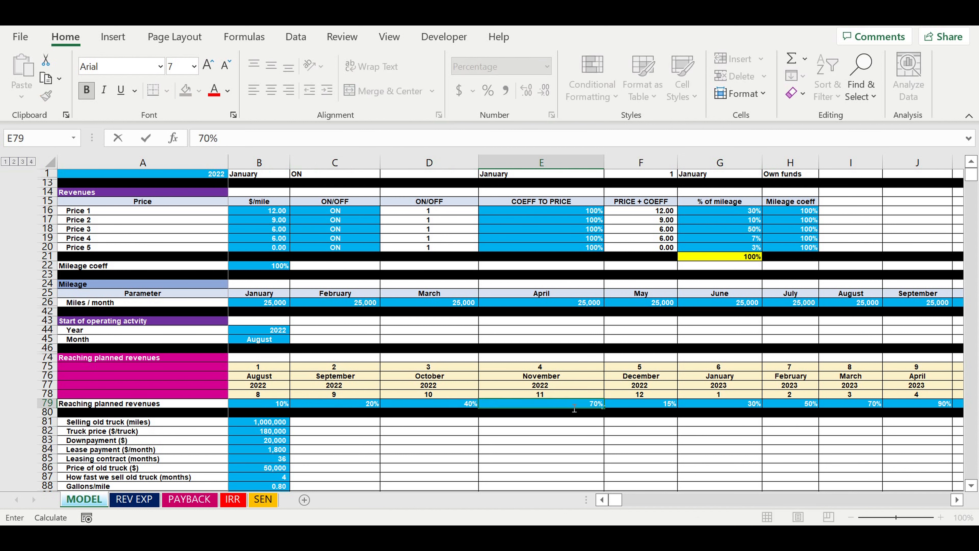
# Set the December 2022 Reaching planned revenues percentage to 100% and copy it across all following months through the "after" column
pyautogui.click(659, 409)
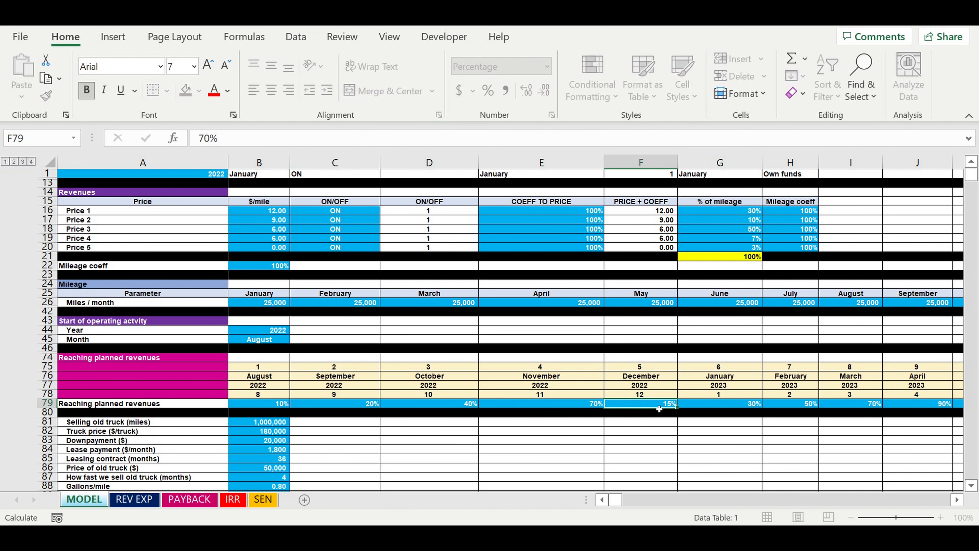
pyautogui.write('100')
pyautogui.press('Tab')
pyautogui.click(660, 407)
pyautogui.moveTo(675, 404); pyautogui.dragTo(711, 405)
pyautogui.click(681, 421)
pyautogui.click(690, 444)
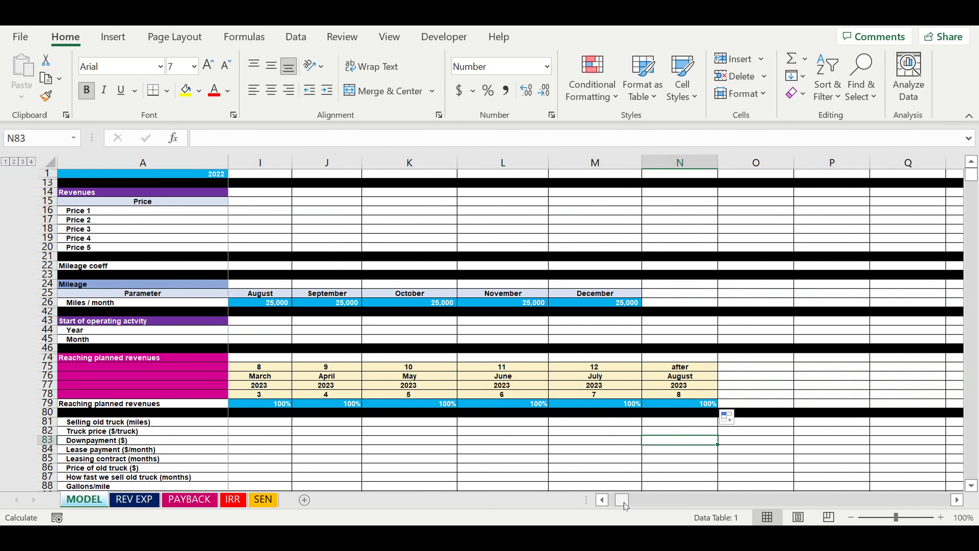
pyautogui.moveTo(613, 503); pyautogui.dragTo(566, 506)
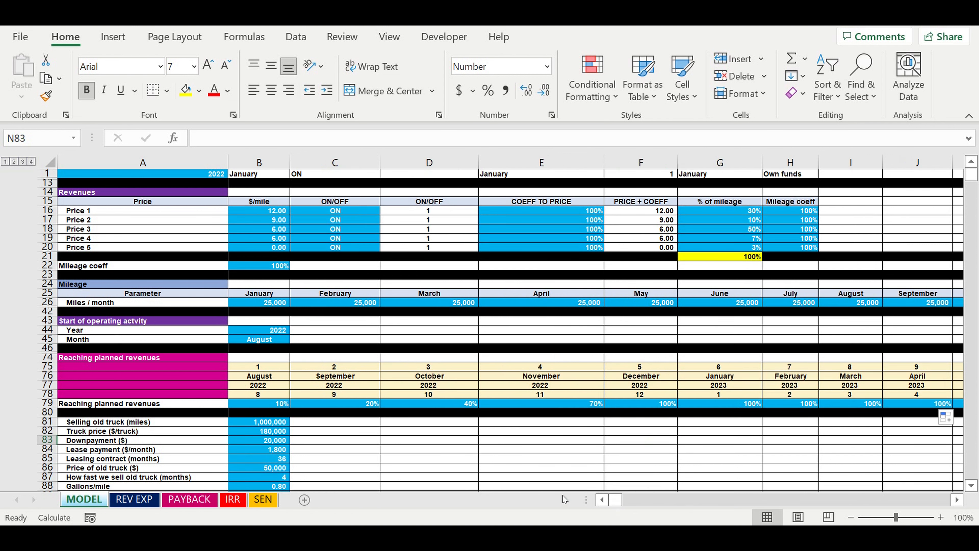
pyautogui.click(372, 432)
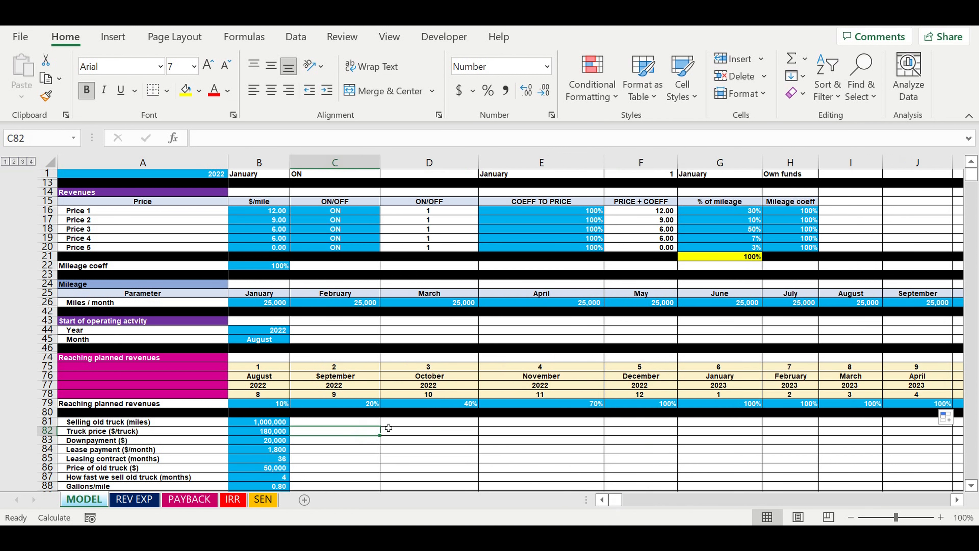
# Find the Cash flow statement and examine the August 2022 Result from operating activity alongside the September and October results
pyautogui.scroll(-14, 389, 428)
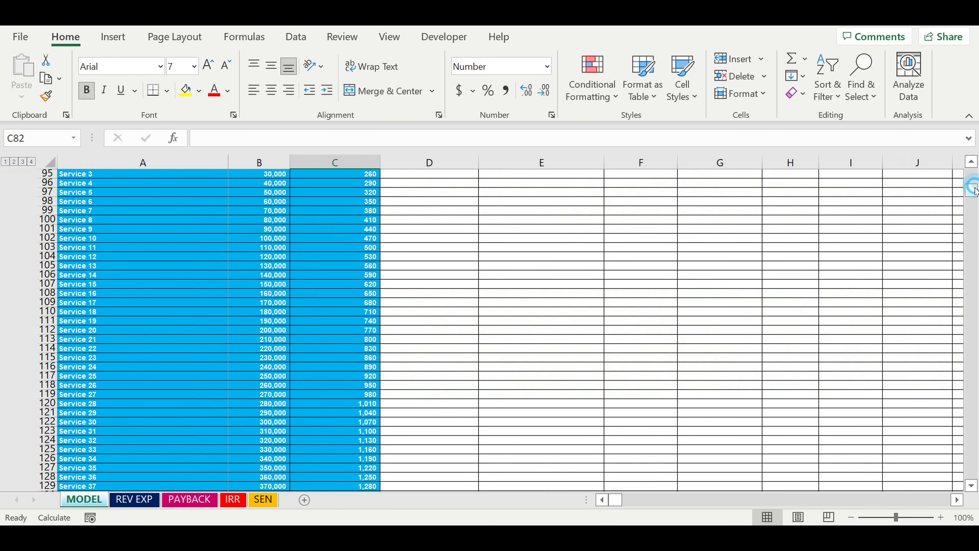
pyautogui.click(973, 186)
pyautogui.click(974, 188)
pyautogui.moveTo(969, 193); pyautogui.dragTo(758, 398)
pyautogui.scroll(-5, 618, 386)
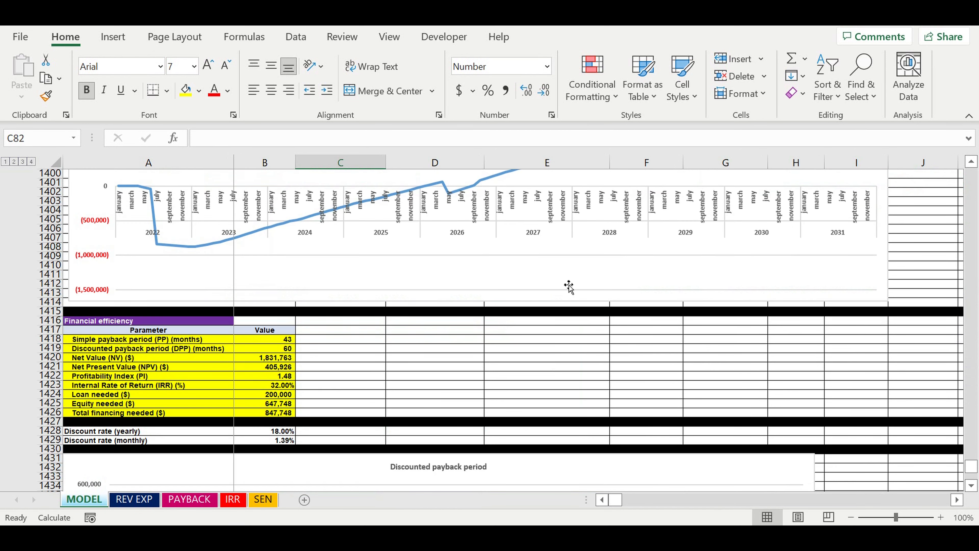
pyautogui.scroll(18, 568, 286)
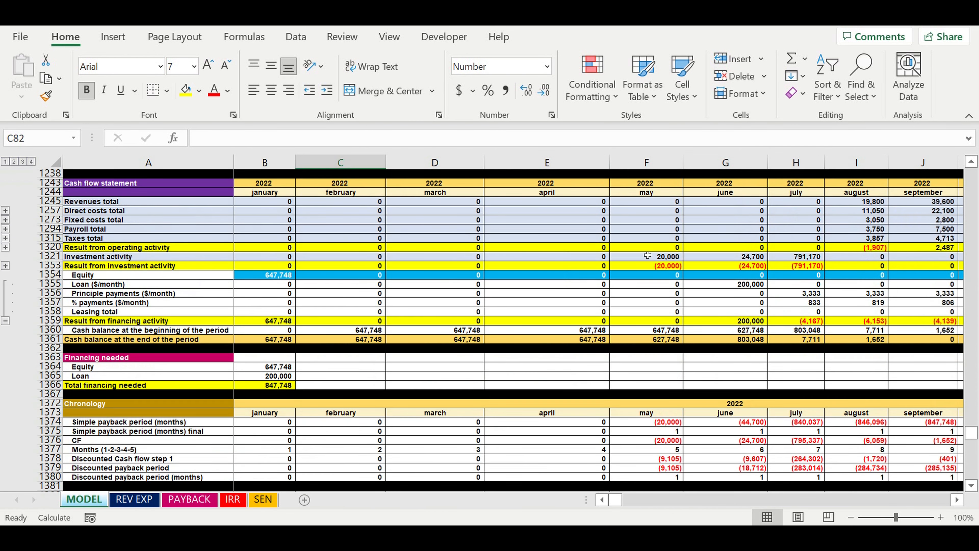
pyautogui.click(957, 500)
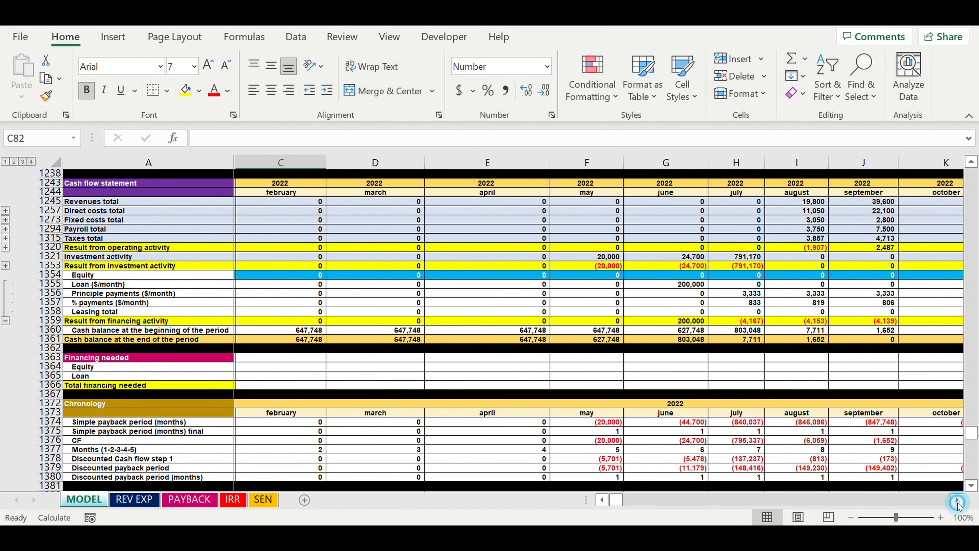
pyautogui.click(957, 500)
pyautogui.click(716, 250)
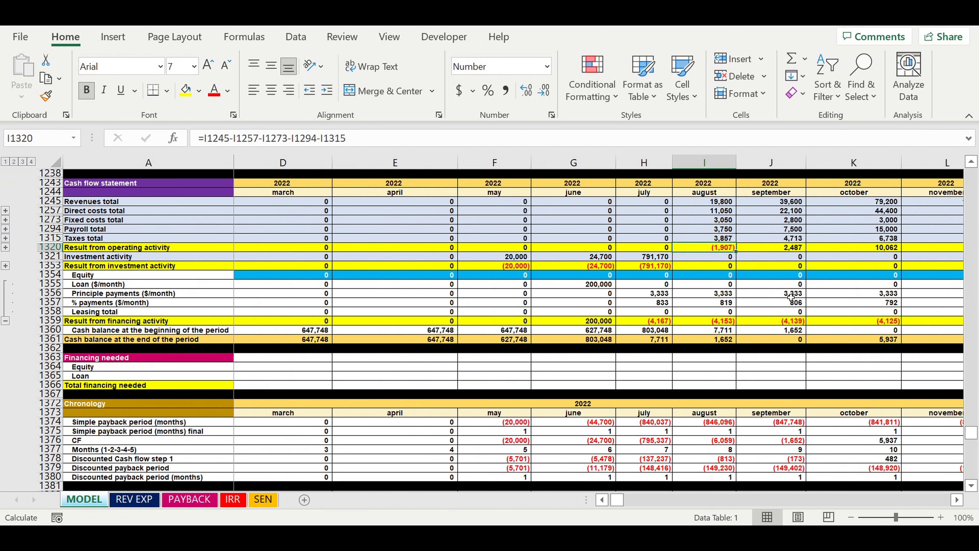
pyautogui.moveTo(791, 295); pyautogui.dragTo(789, 305)
pyautogui.click(720, 249)
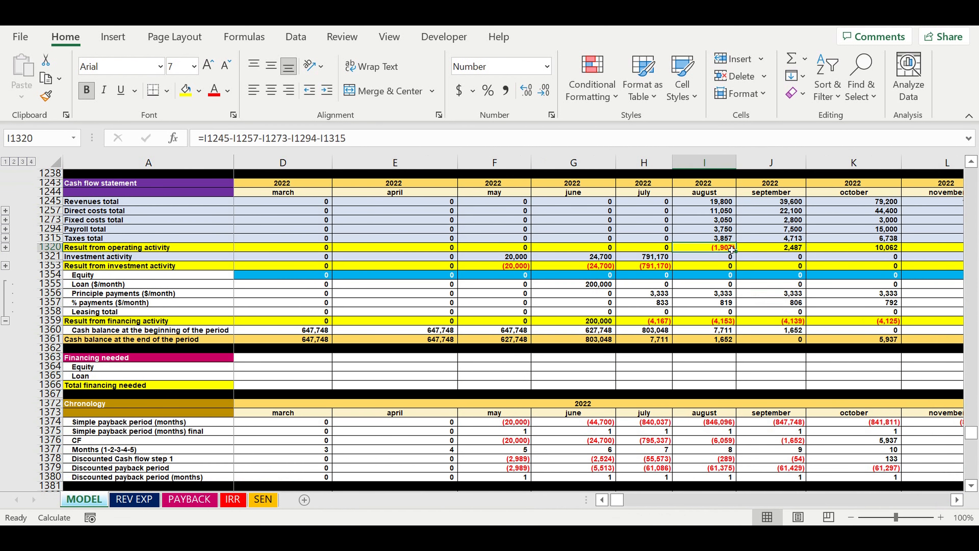
# Return to the Reaching planned revenues inputs and select the August 2022 percentage
pyautogui.scroll(20, 728, 248)
pyautogui.click(259, 312)
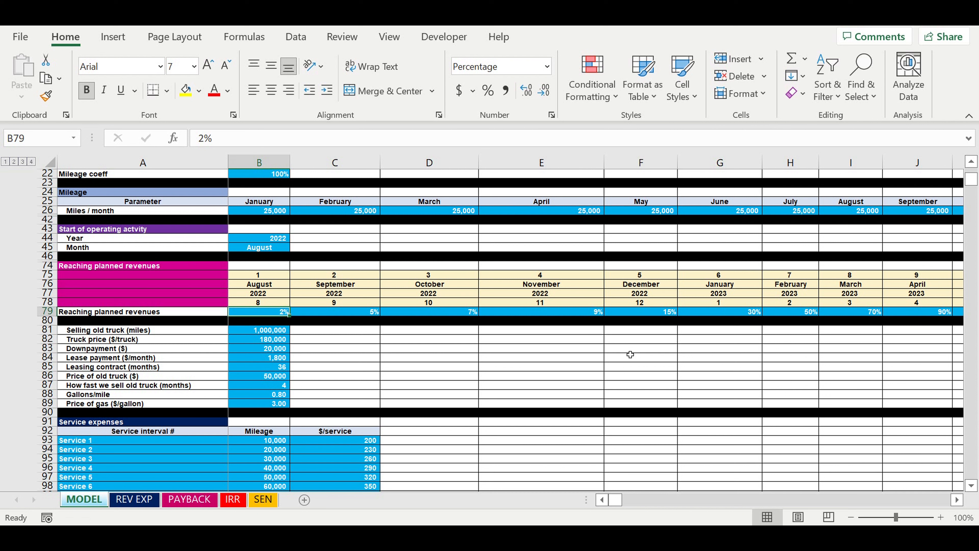
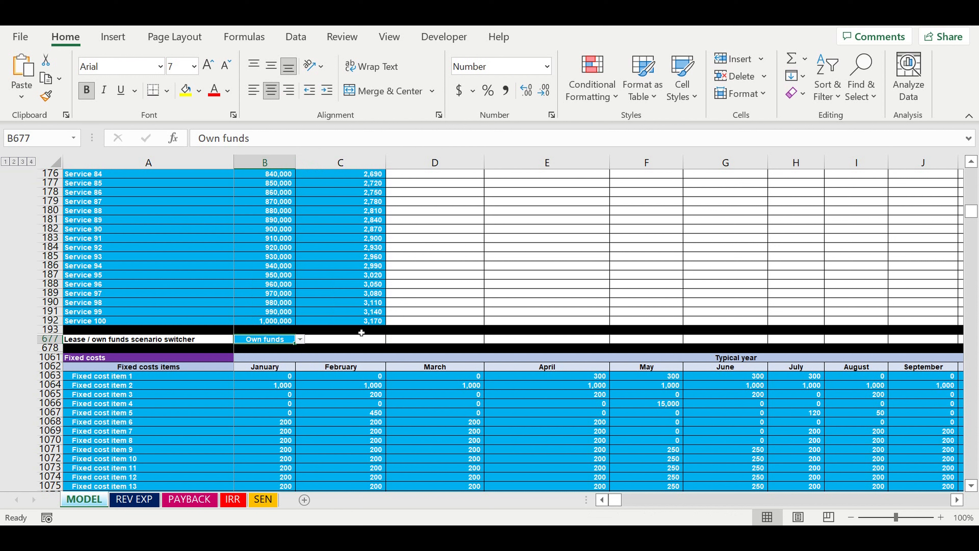
# Compare the payback chart before and after setting the Lease / own funds scenario switcher to Leasing
pyautogui.click(189, 499)
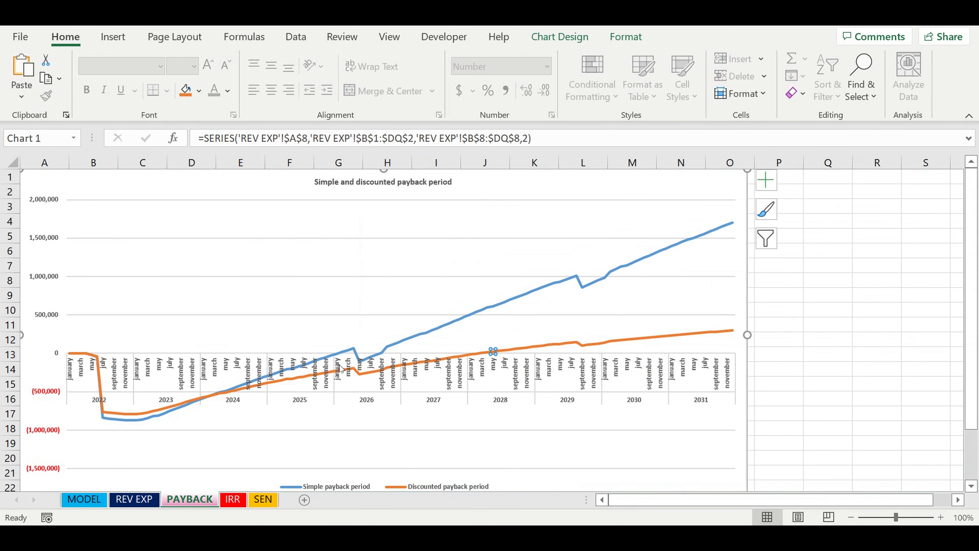
pyautogui.click(84, 499)
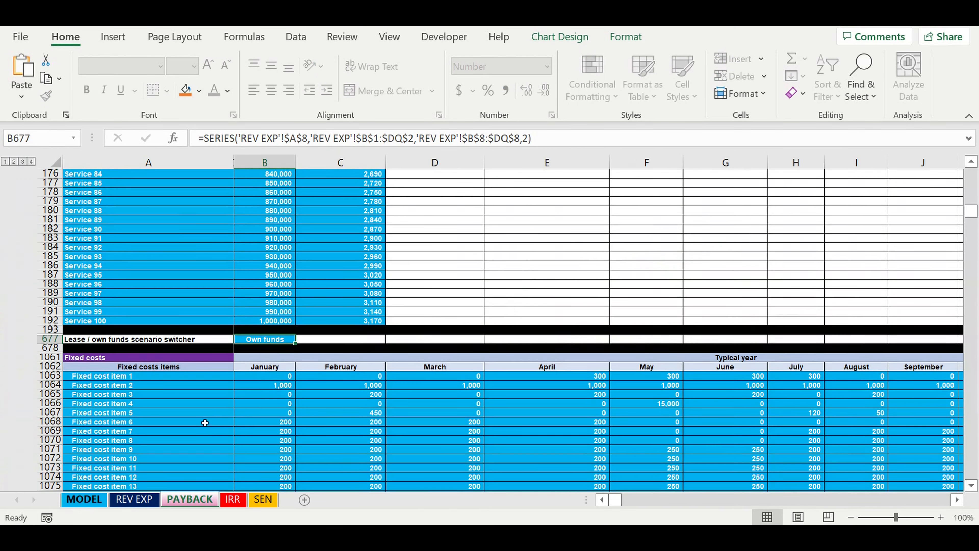
pyautogui.click(299, 339)
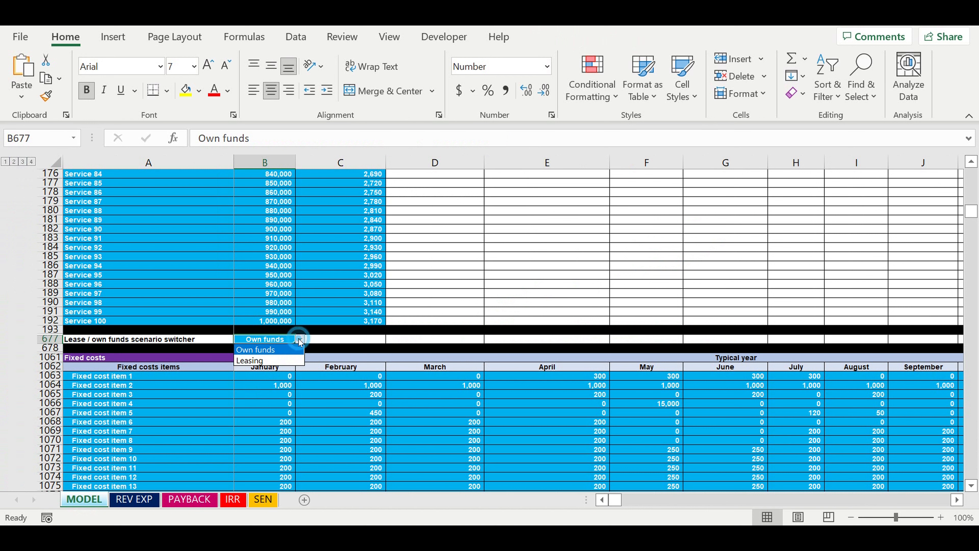
pyautogui.click(269, 363)
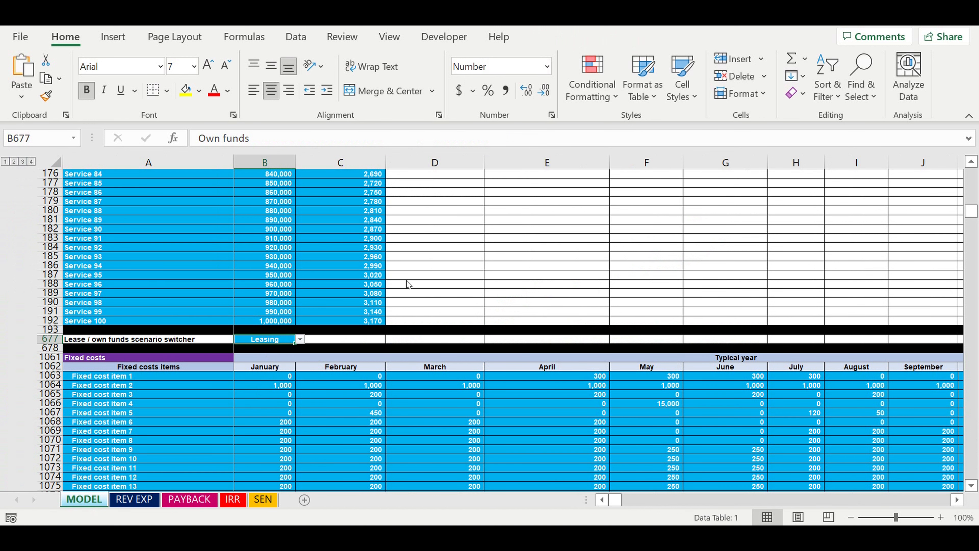
pyautogui.click(436, 278)
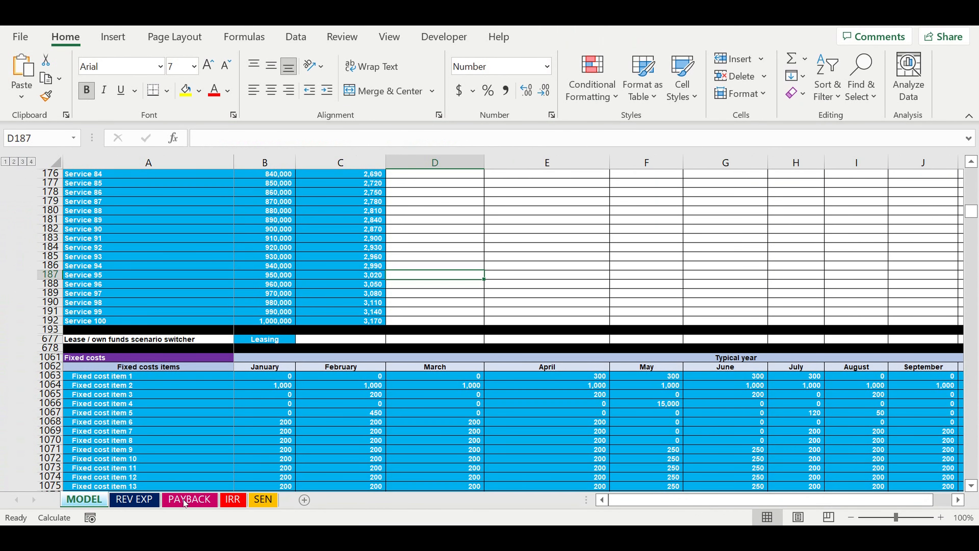
pyautogui.click(183, 500)
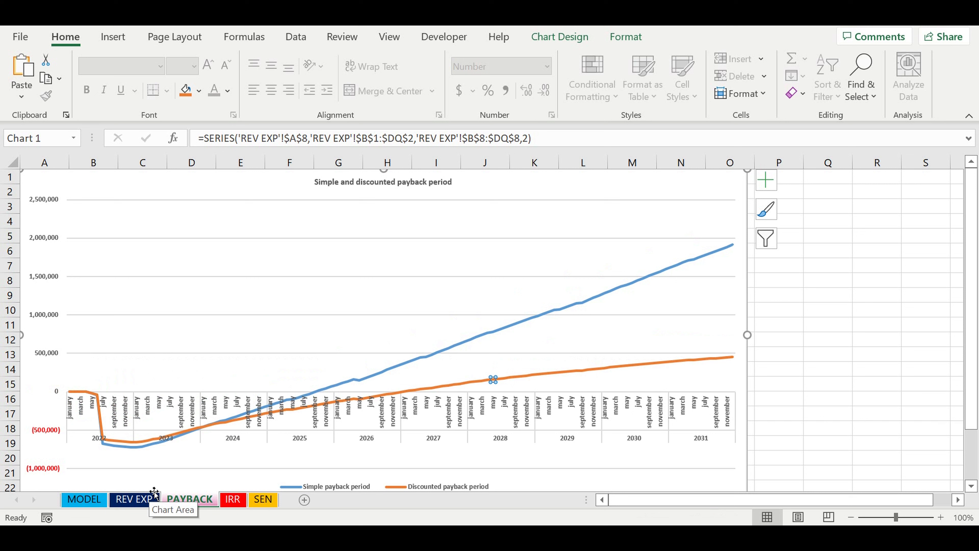
# Set the Lease / own funds scenario switcher on the MODEL sheet back to Own funds
pyautogui.click(82, 501)
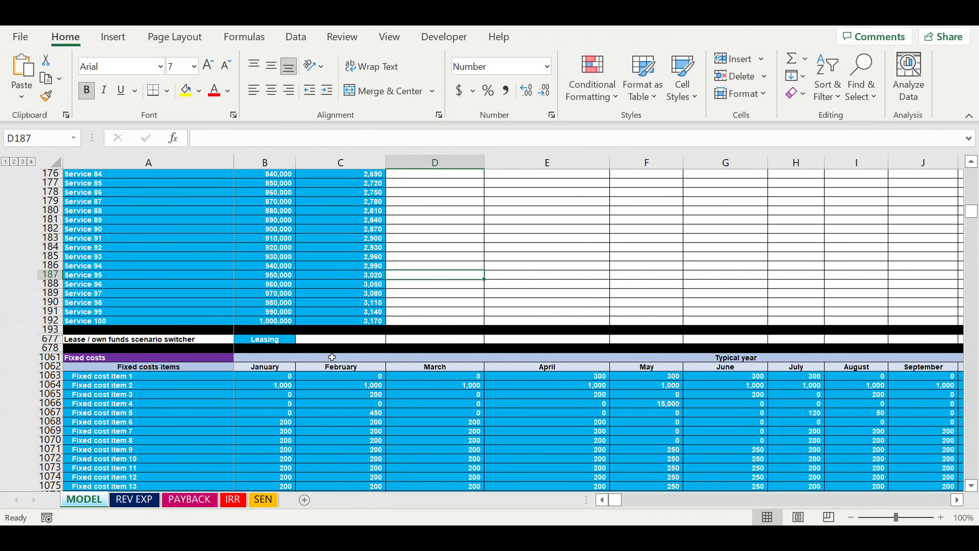
pyautogui.click(273, 339)
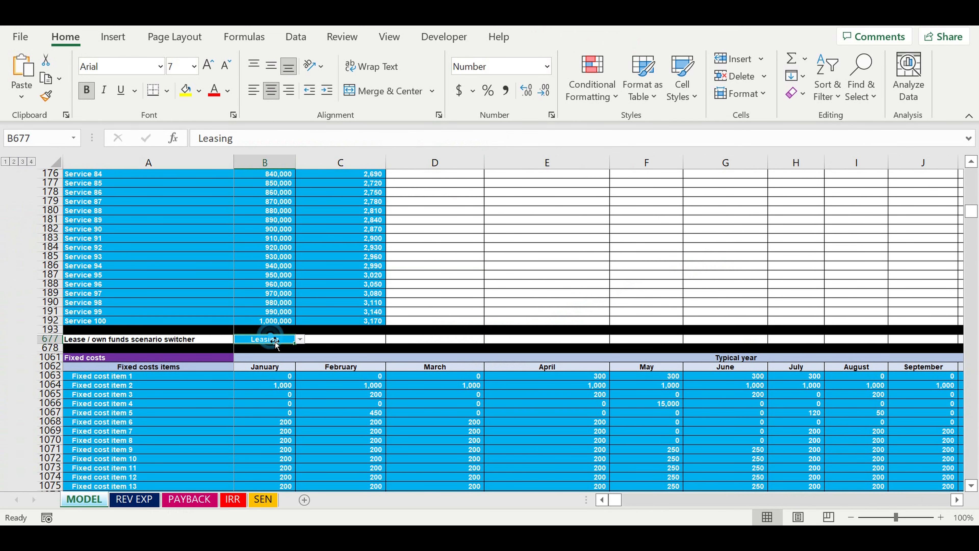
pyautogui.click(300, 339)
pyautogui.click(282, 349)
pyautogui.click(265, 349)
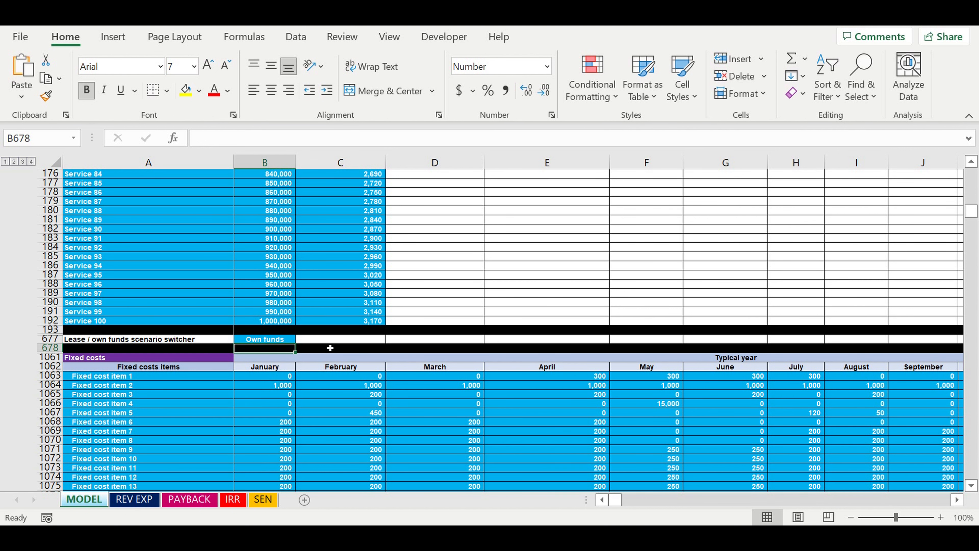
# Examine the Fixed costs block: the names of items 1 to 15 and their typical-year amounts from January to December
pyautogui.scroll(-4, 331, 348)
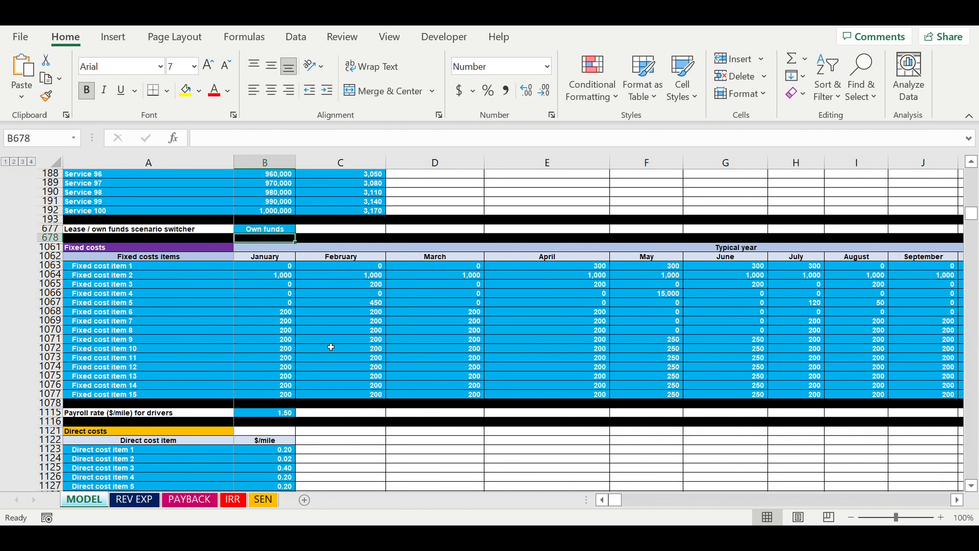
pyautogui.click(271, 230)
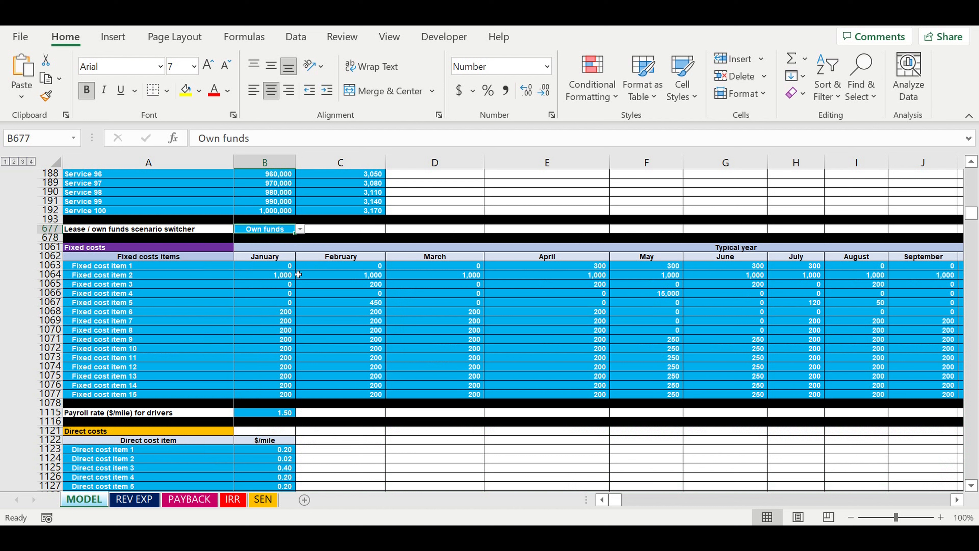
pyautogui.click(198, 295)
pyautogui.click(91, 250)
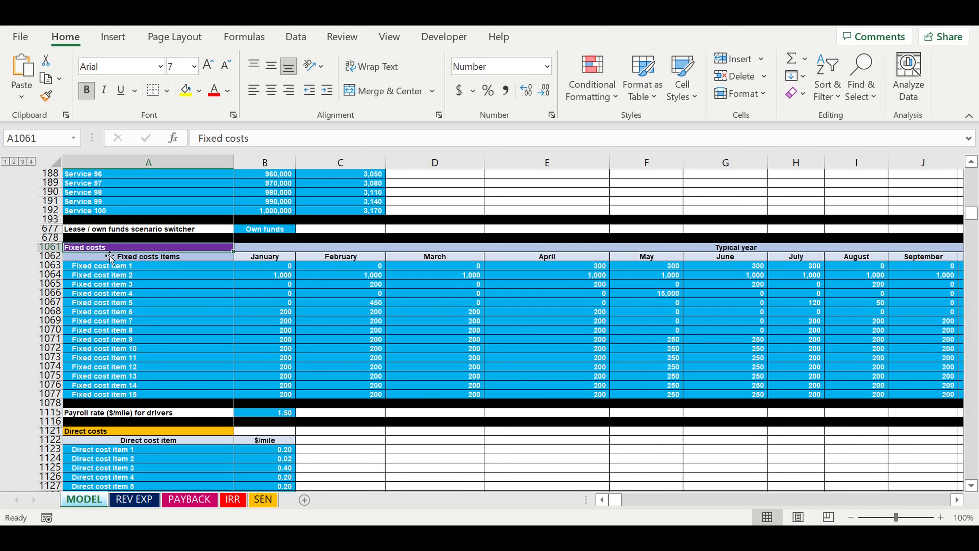
pyautogui.moveTo(99, 269); pyautogui.dragTo(80, 395)
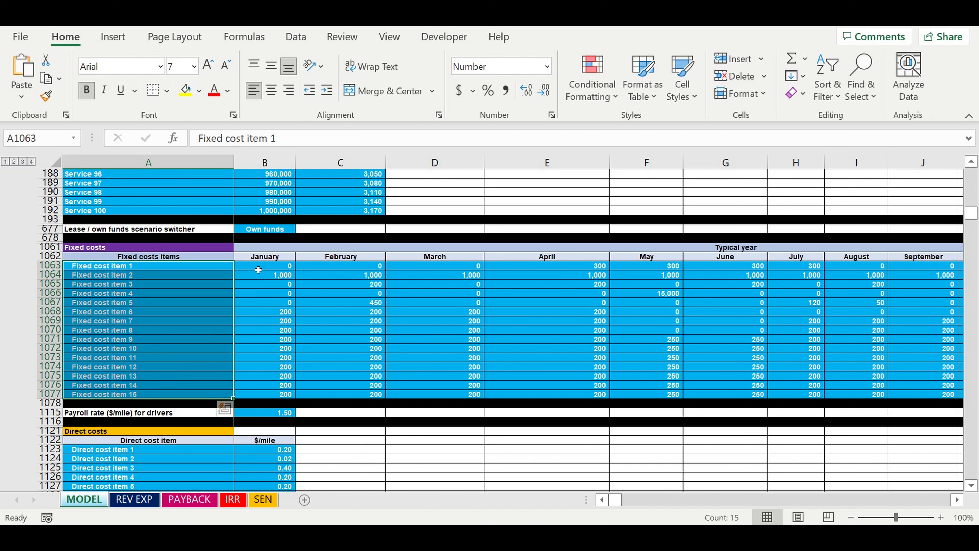
pyautogui.moveTo(258, 269); pyautogui.dragTo(691, 394)
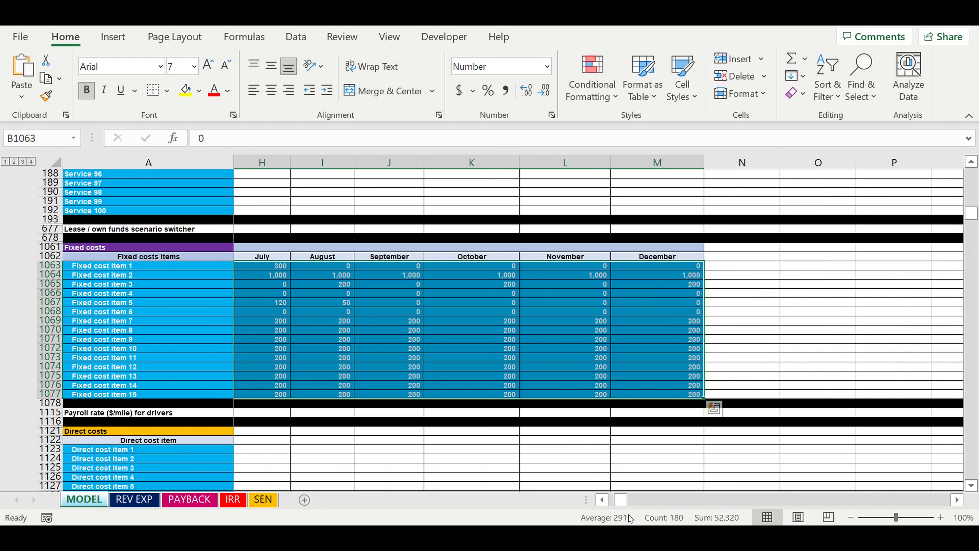
pyautogui.moveTo(620, 504); pyautogui.dragTo(613, 504)
pyautogui.click(366, 331)
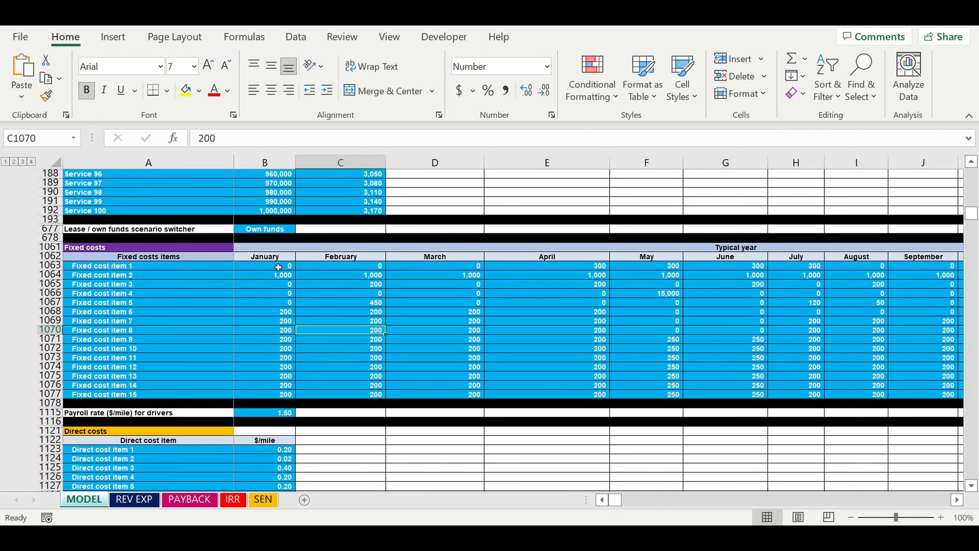
# Review how fixed costs vary by month, including items 7 to 15 across the year and the May amount of item 4
pyautogui.moveTo(273, 270); pyautogui.dragTo(801, 391)
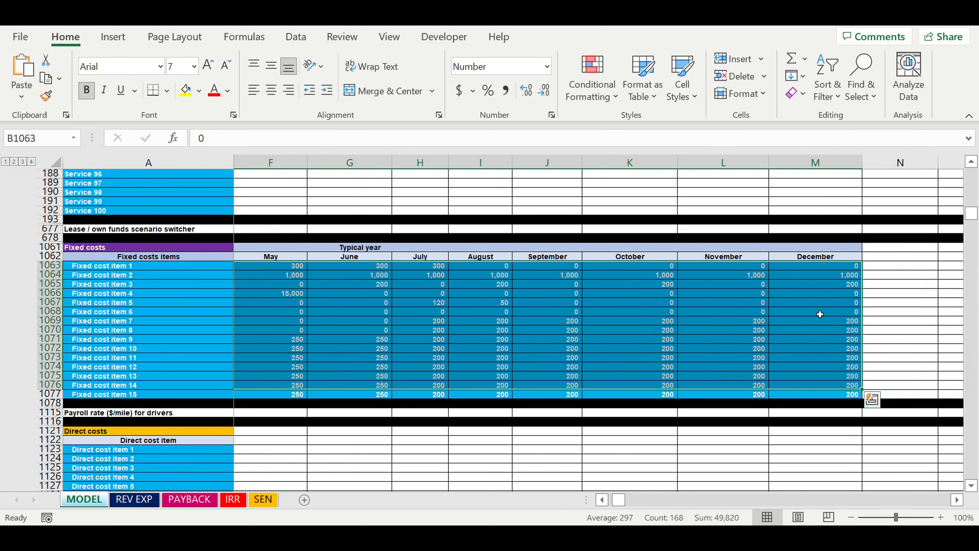
pyautogui.click(821, 312)
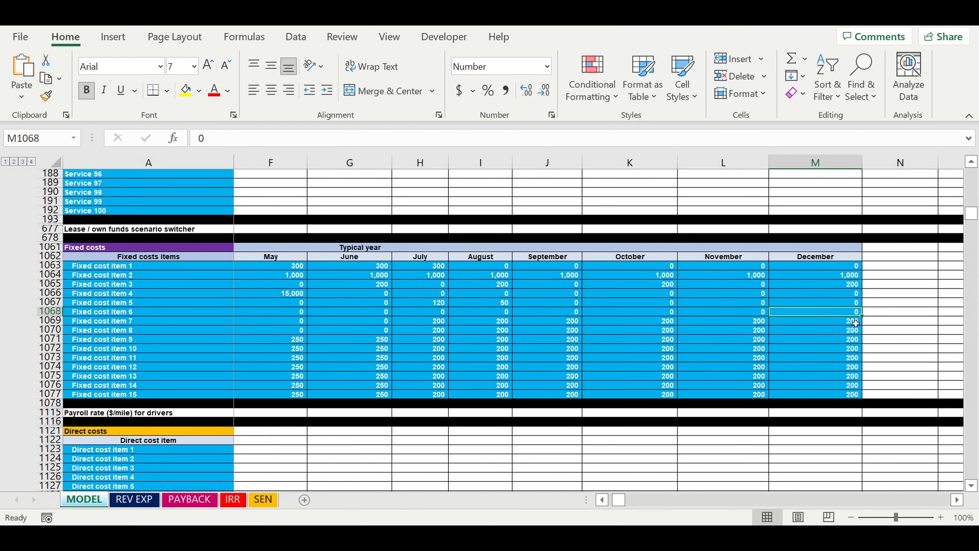
pyautogui.moveTo(852, 322); pyautogui.dragTo(268, 398)
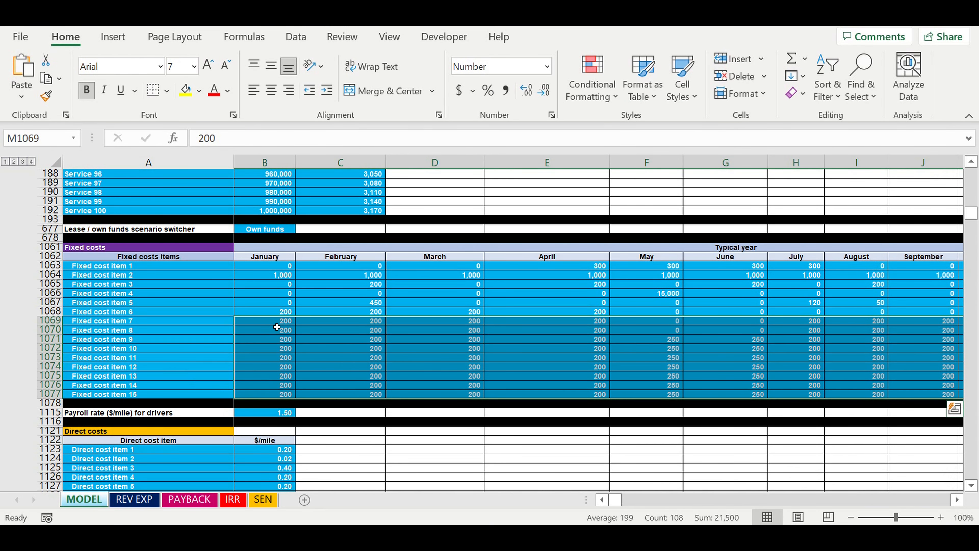
pyautogui.moveTo(277, 325); pyautogui.dragTo(271, 397)
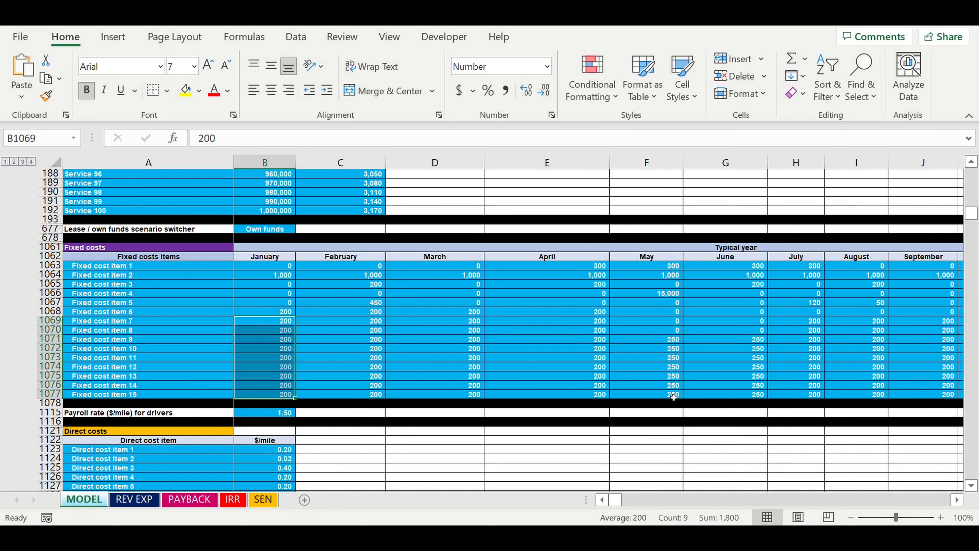
pyautogui.click(659, 295)
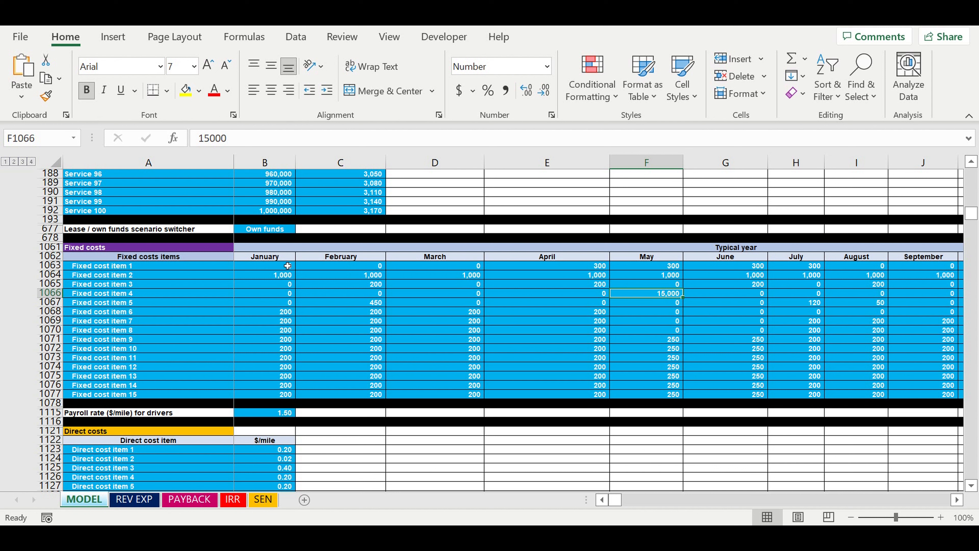
pyautogui.moveTo(269, 269); pyautogui.dragTo(563, 397)
pyautogui.click(629, 357)
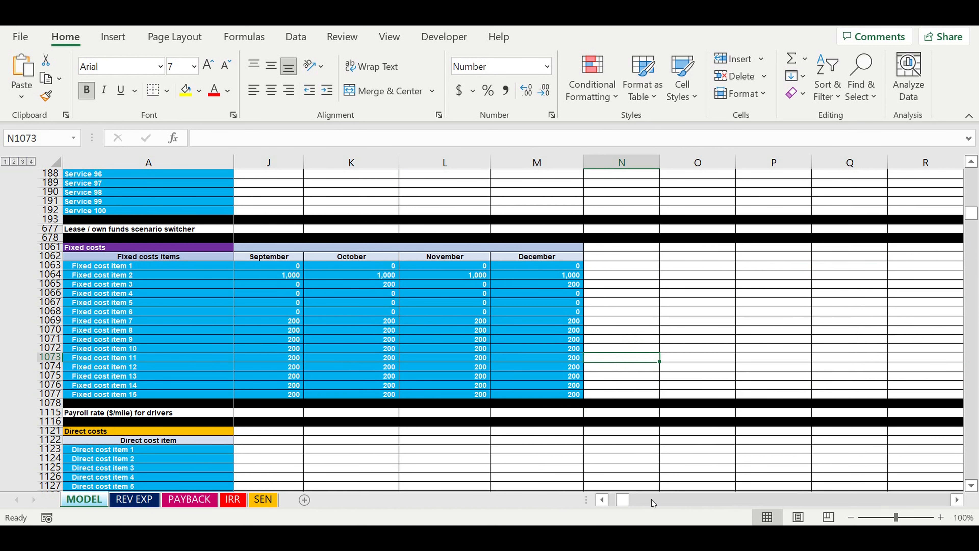
pyautogui.moveTo(623, 499); pyautogui.dragTo(615, 500)
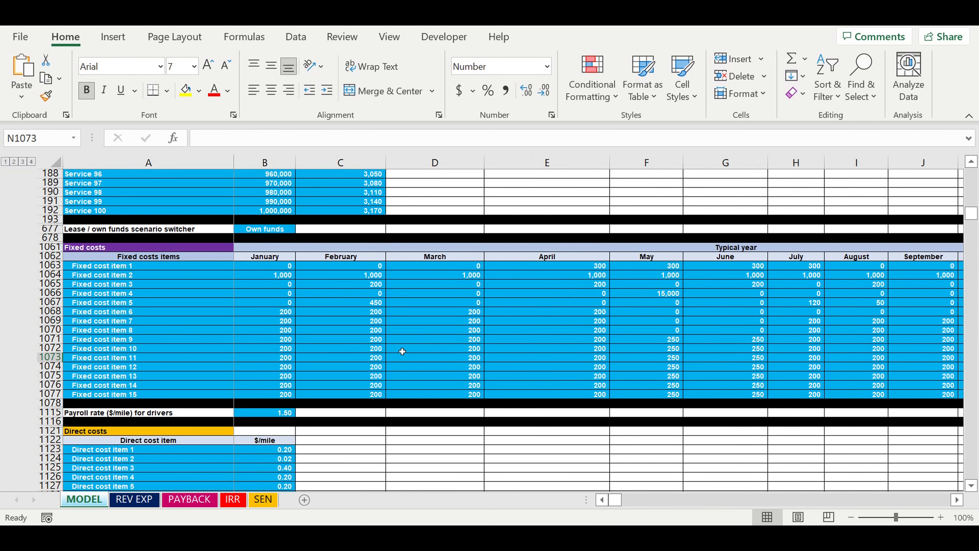
# Examine the drivers' payroll rate per mile and the Direct costs list with its $/mile rates
pyautogui.scroll(-2, 323, 307)
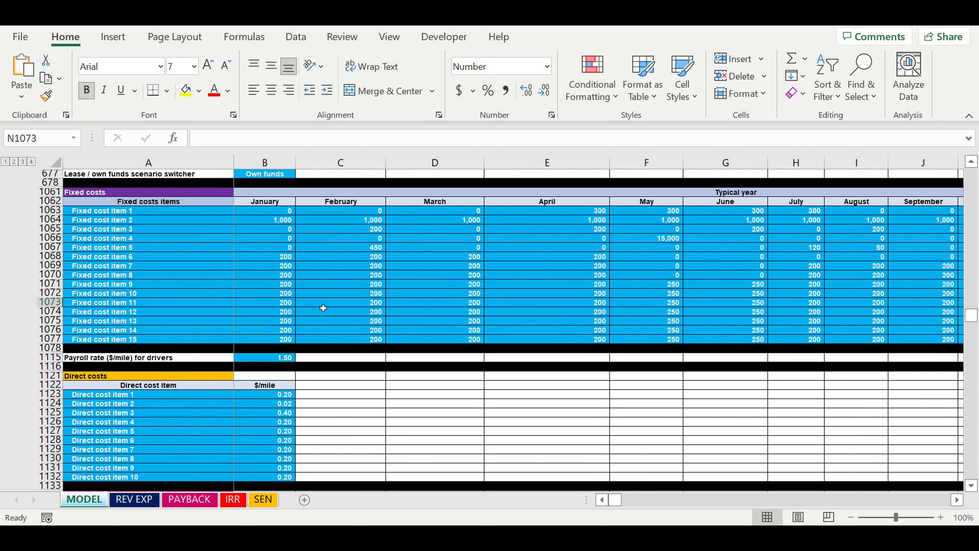
pyautogui.click(269, 358)
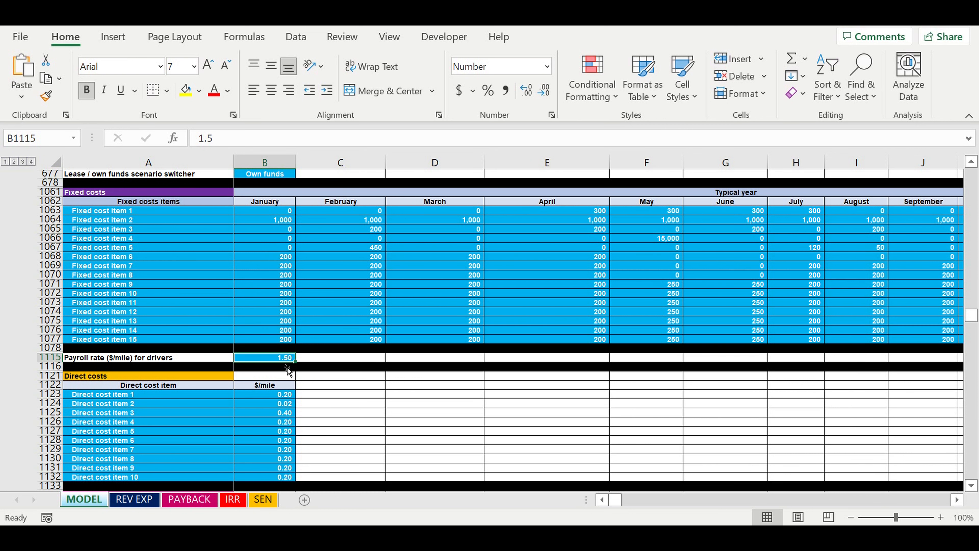
pyautogui.scroll(-3, 361, 370)
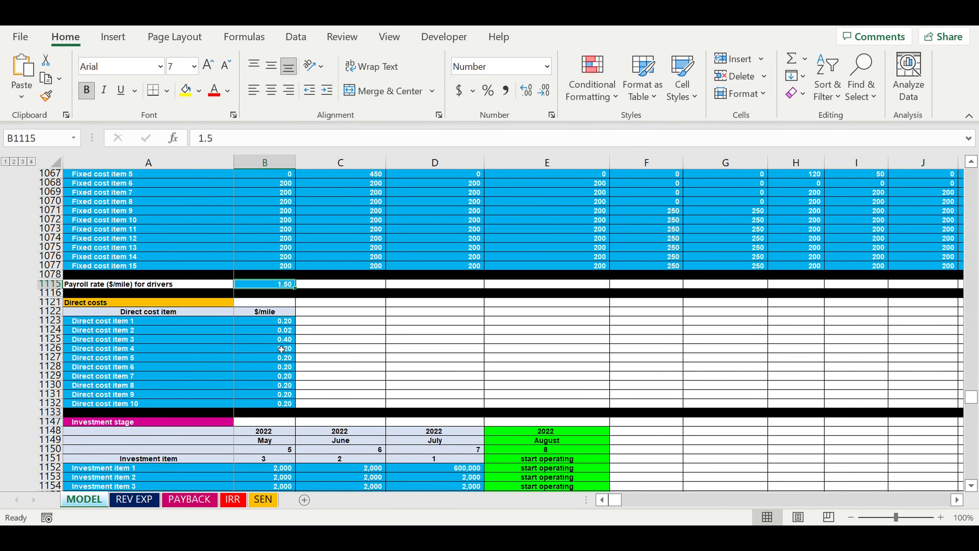
pyautogui.click(216, 325)
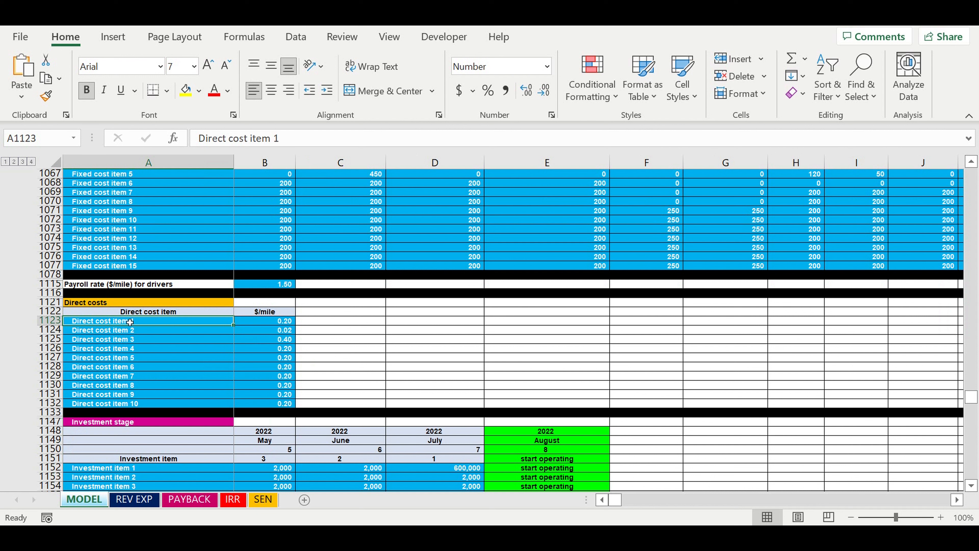
pyautogui.moveTo(122, 325); pyautogui.dragTo(122, 404)
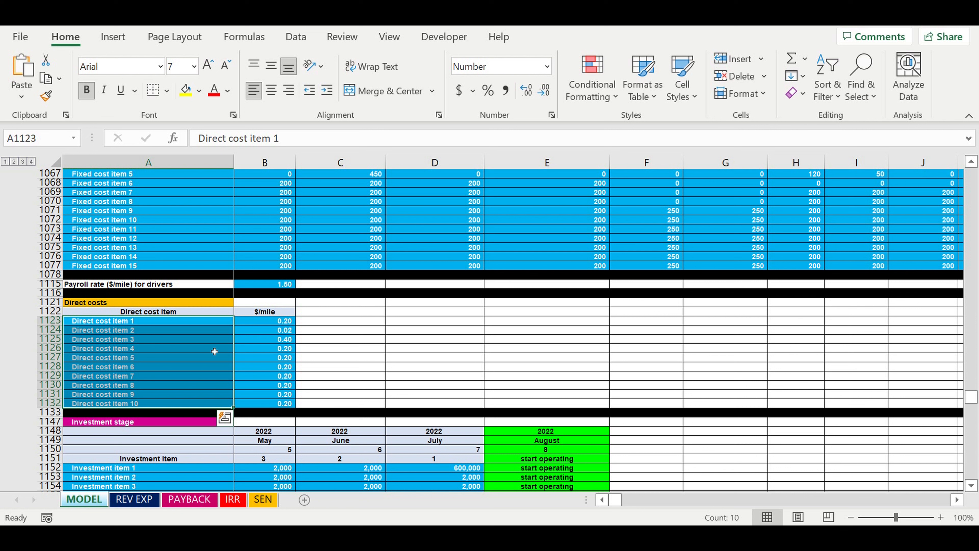
pyautogui.click(277, 323)
pyautogui.moveTo(277, 323); pyautogui.dragTo(282, 403)
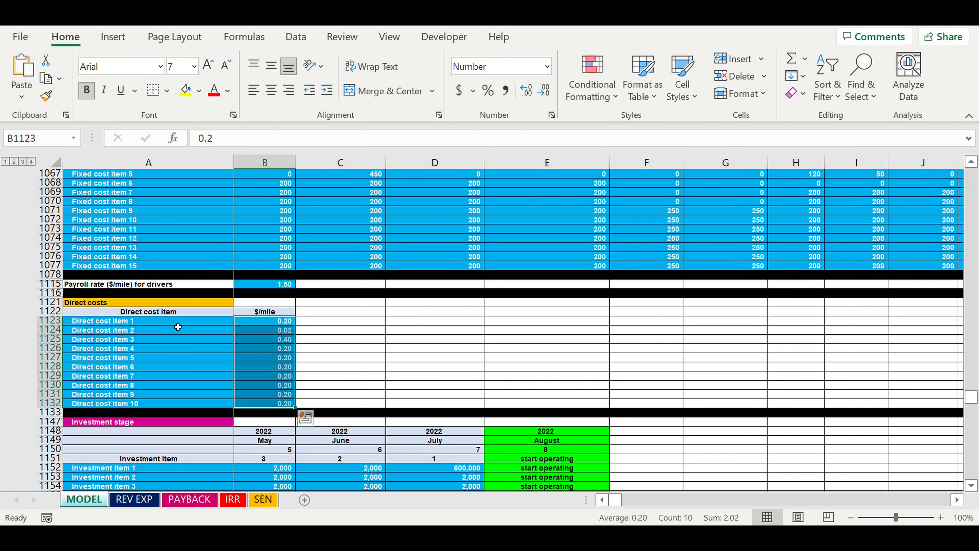
# Go through individual direct cost items, and select the full item list and its matching $/mile values
pyautogui.click(167, 322)
pyautogui.click(157, 341)
pyautogui.click(150, 368)
pyautogui.click(149, 377)
pyautogui.click(149, 387)
pyautogui.moveTo(143, 324); pyautogui.dragTo(141, 404)
pyautogui.moveTo(283, 323); pyautogui.dragTo(268, 406)
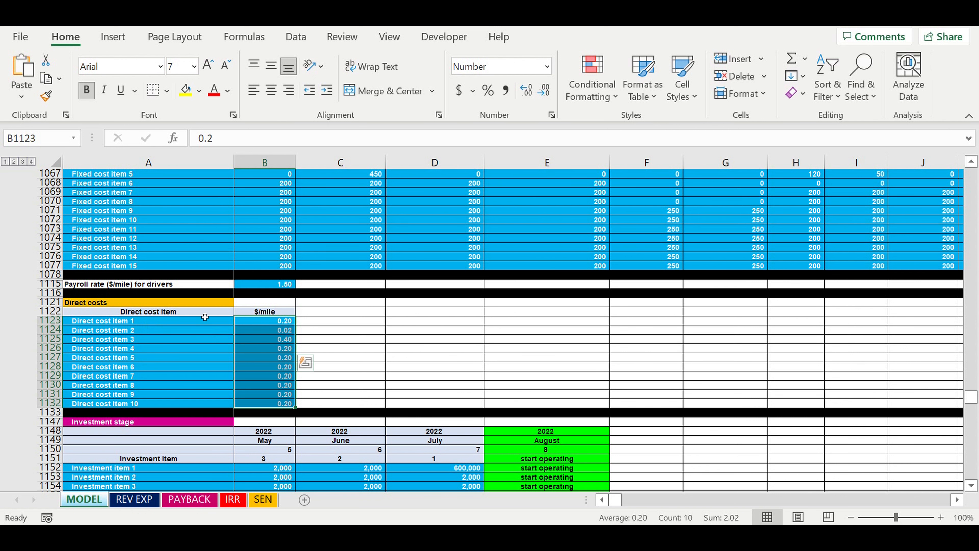
# Examine the Investment stage items, their May to July 2022 amounts and the month in which operations start
pyautogui.scroll(-4, 204, 320)
pyautogui.scroll(-2, 217, 326)
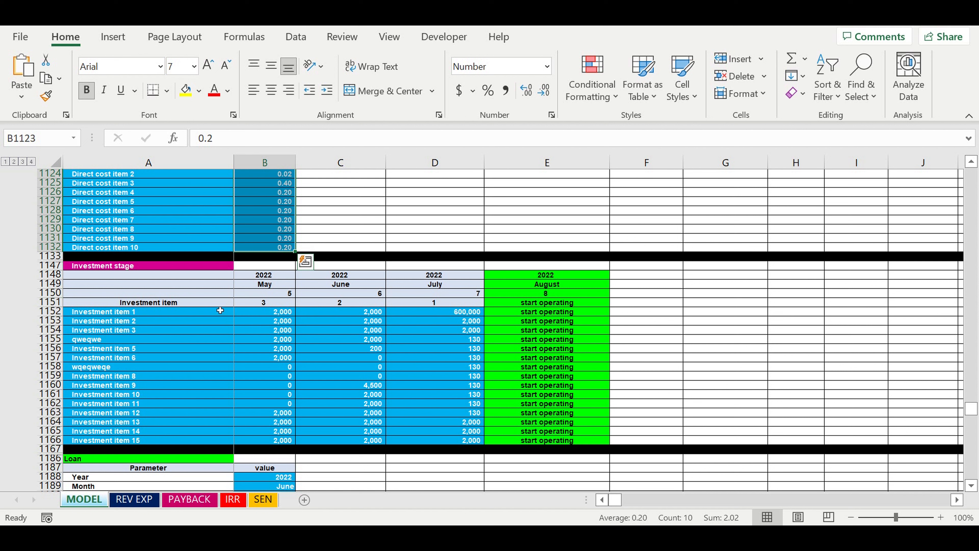
pyautogui.moveTo(210, 313); pyautogui.dragTo(460, 436)
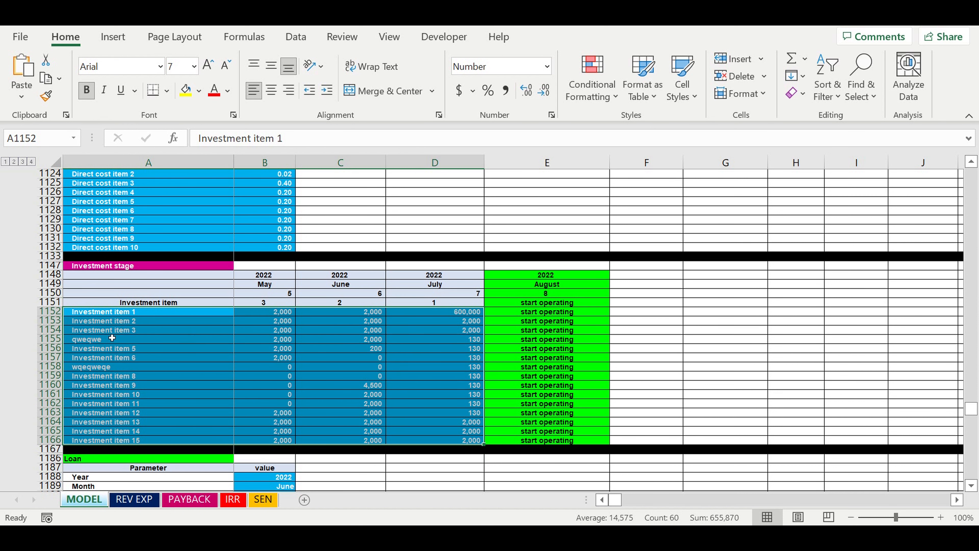
pyautogui.moveTo(123, 316); pyautogui.dragTo(144, 440)
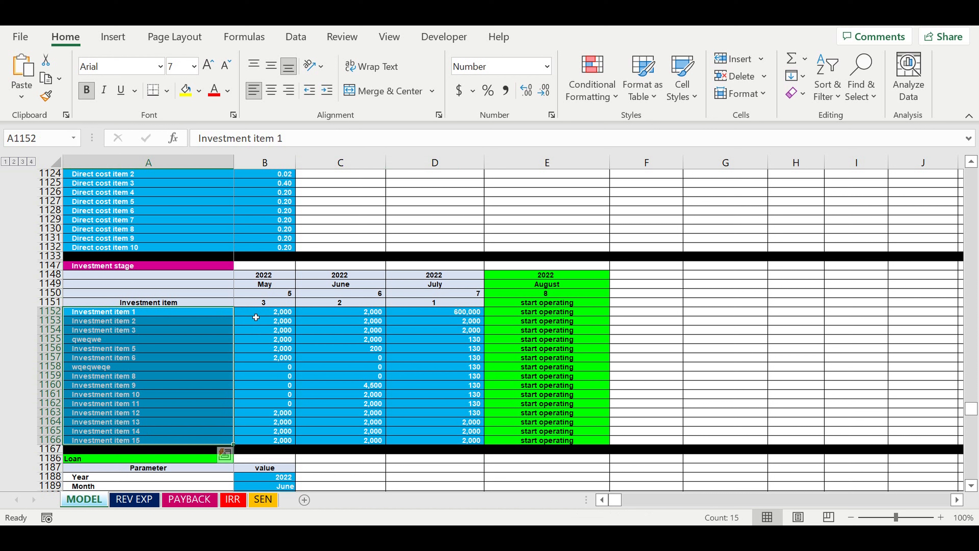
pyautogui.moveTo(161, 313); pyautogui.dragTo(169, 441)
pyautogui.moveTo(259, 315); pyautogui.dragTo(449, 442)
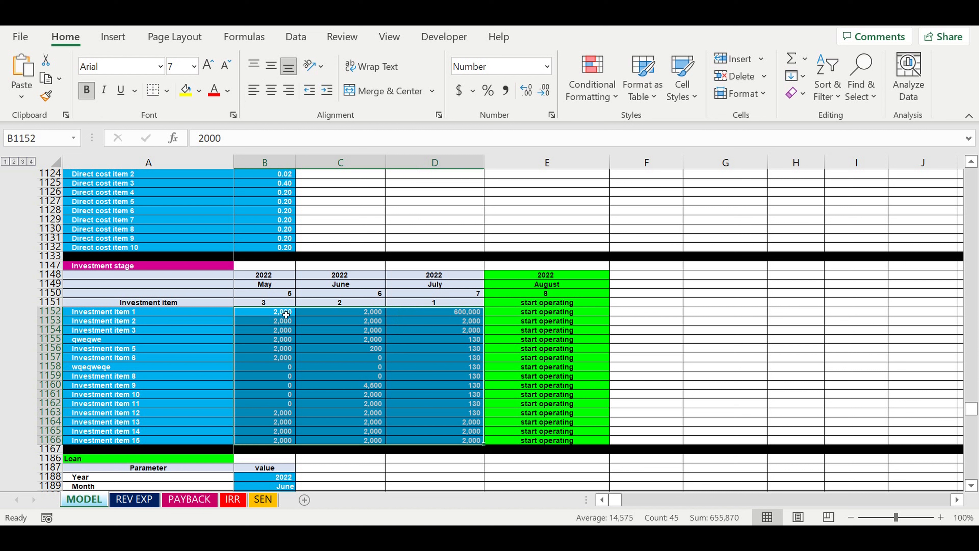
pyautogui.moveTo(274, 316); pyautogui.dragTo(470, 440)
pyautogui.click(561, 284)
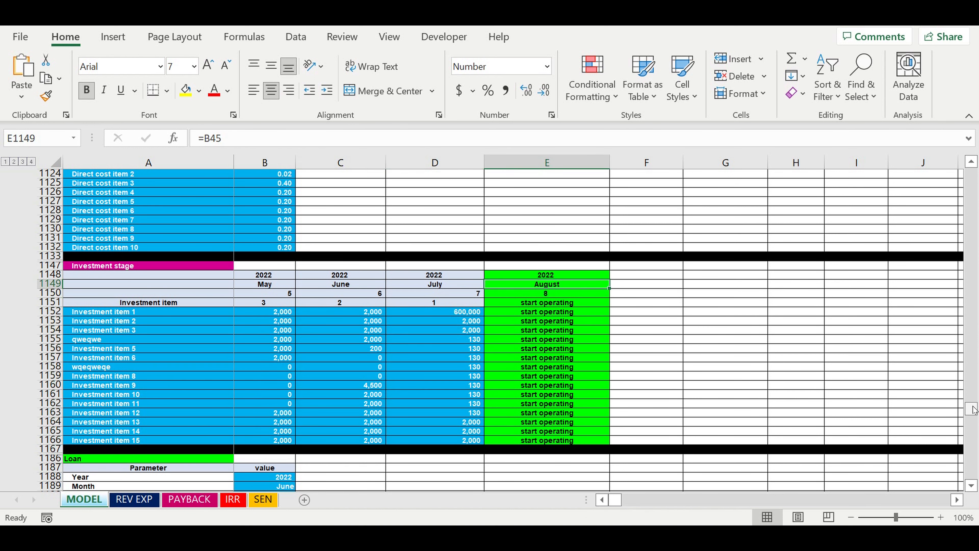
# Set the month in the Start of operating activity section to September
pyautogui.moveTo(973, 410); pyautogui.dragTo(972, 407)
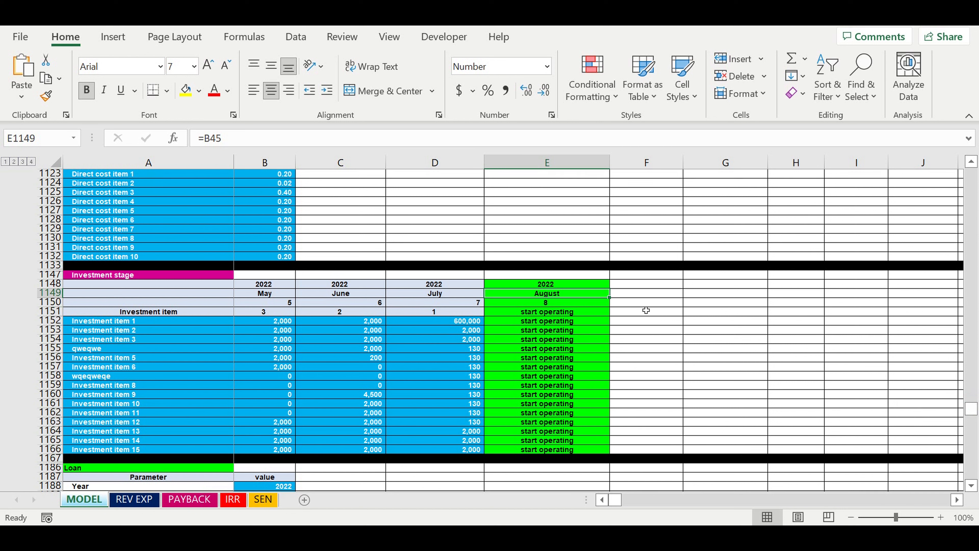
pyautogui.moveTo(542, 284); pyautogui.dragTo(557, 408)
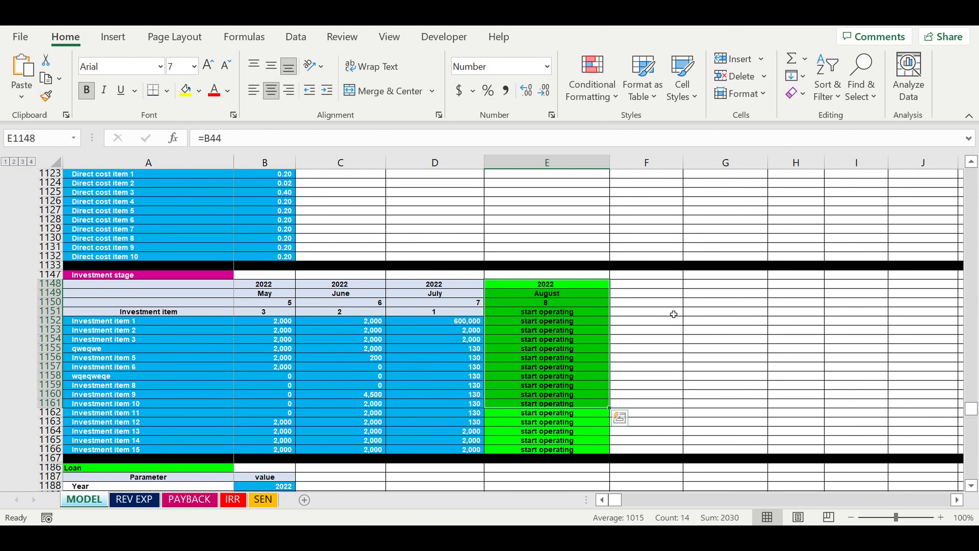
pyautogui.moveTo(972, 410); pyautogui.dragTo(972, 366)
pyautogui.scroll(6, 285, 278)
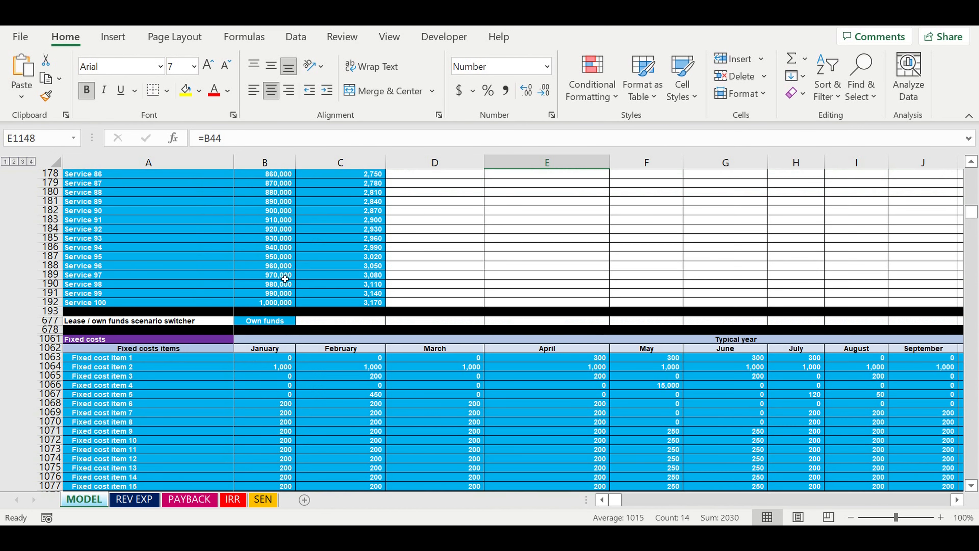
pyautogui.scroll(8, 285, 279)
pyautogui.scroll(20, 290, 292)
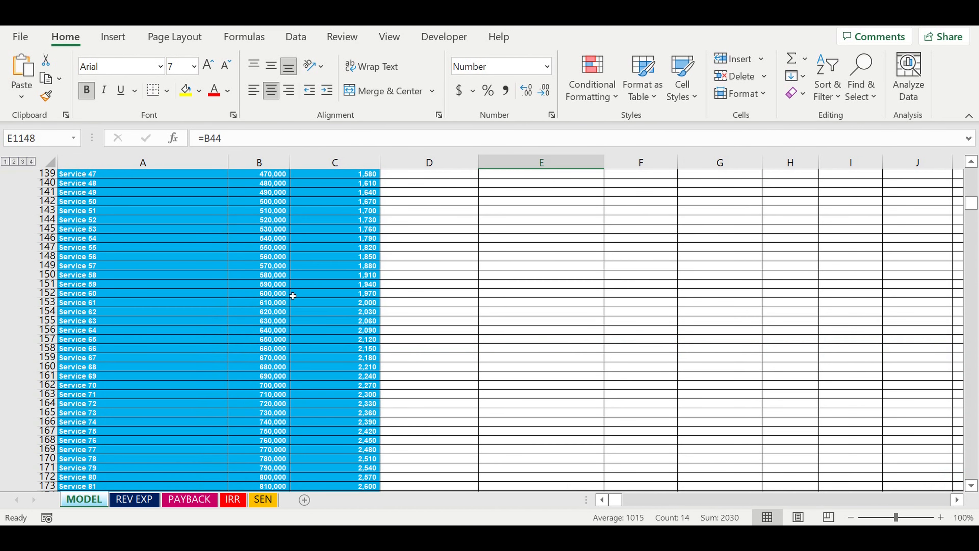
pyautogui.scroll(5, 295, 295)
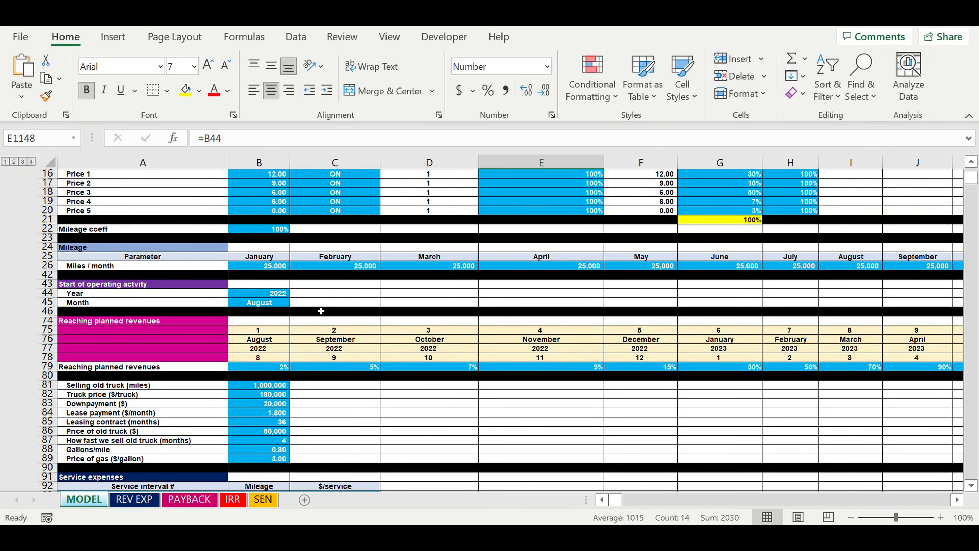
pyautogui.click(267, 307)
pyautogui.click(295, 302)
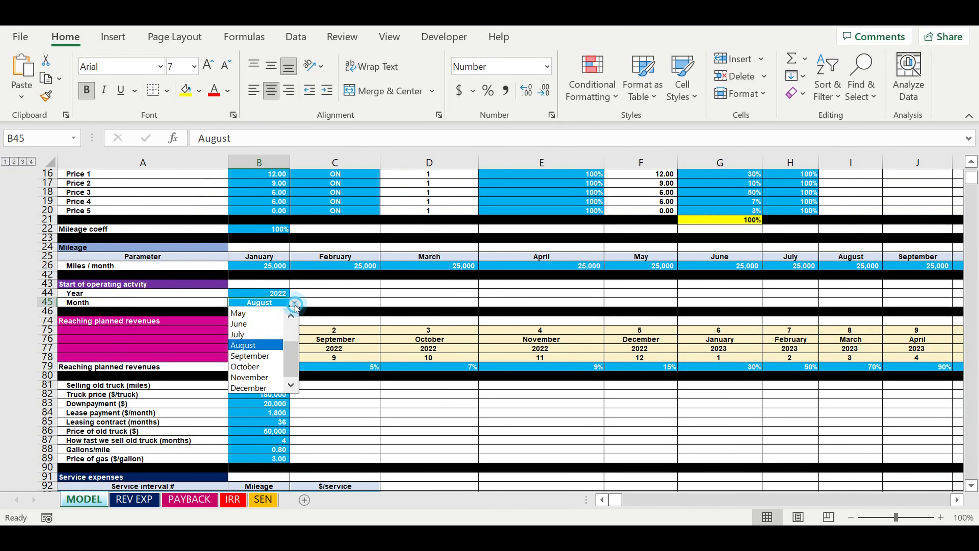
pyautogui.click(251, 356)
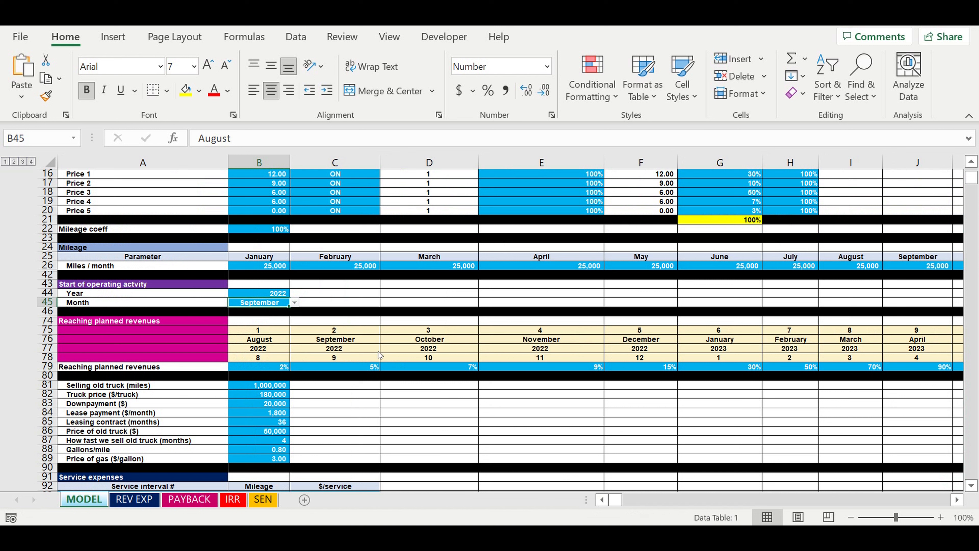
pyautogui.click(333, 347)
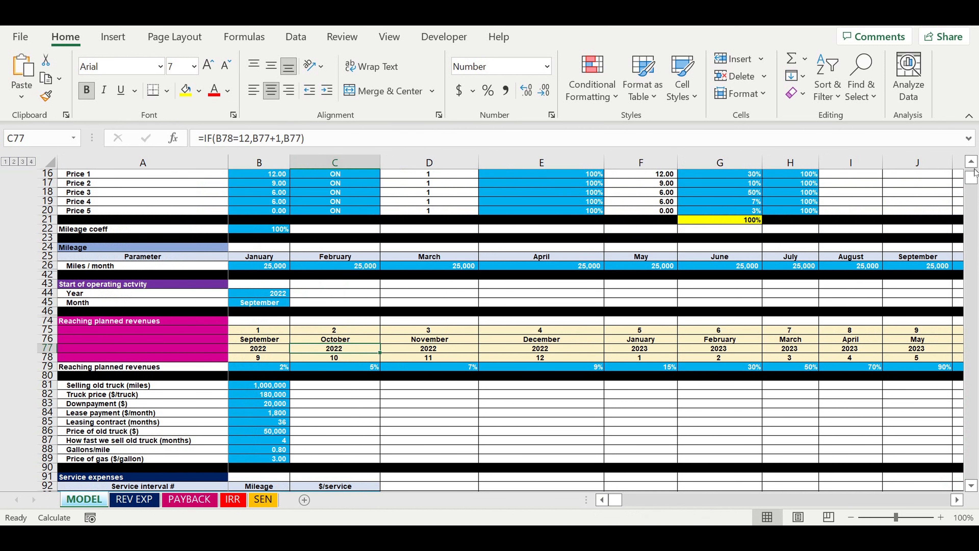
# Examine the Investment stage table, covering the amounts of all investment items and the year and month header of the start-operating column
pyautogui.moveTo(975, 172); pyautogui.dragTo(973, 247)
pyautogui.scroll(-4, 503, 347)
pyautogui.scroll(-5, 503, 346)
pyautogui.scroll(-3, 481, 336)
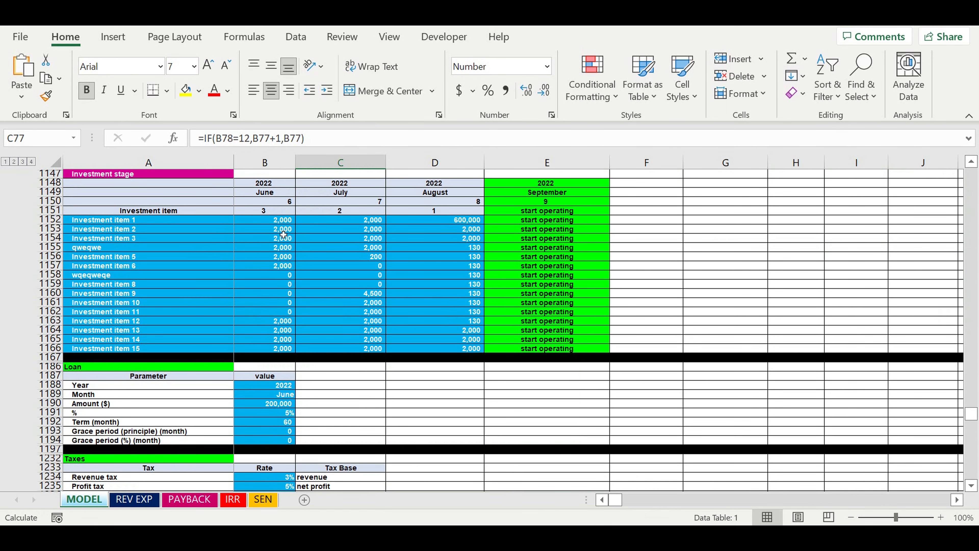
pyautogui.click(268, 224)
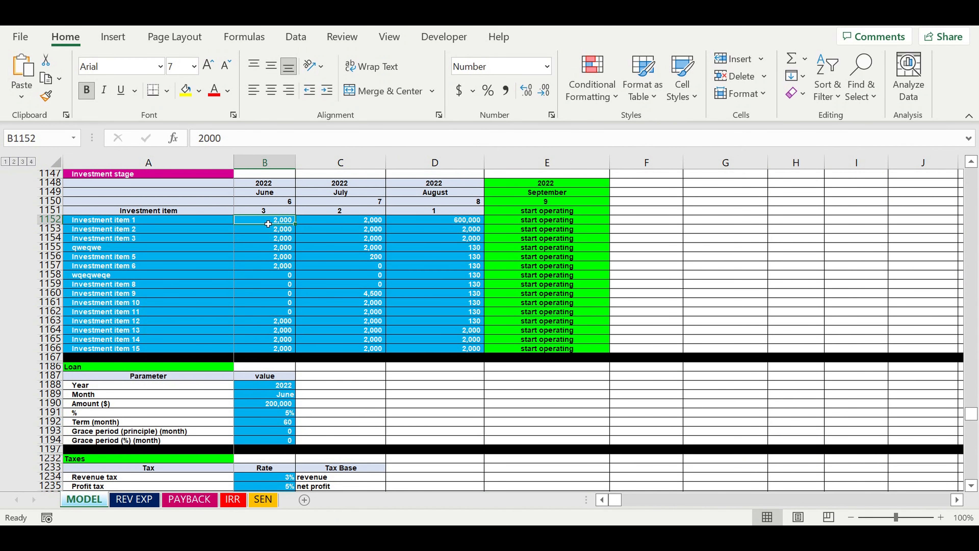
pyautogui.moveTo(268, 223); pyautogui.dragTo(443, 349)
pyautogui.moveTo(545, 183); pyautogui.dragTo(546, 201)
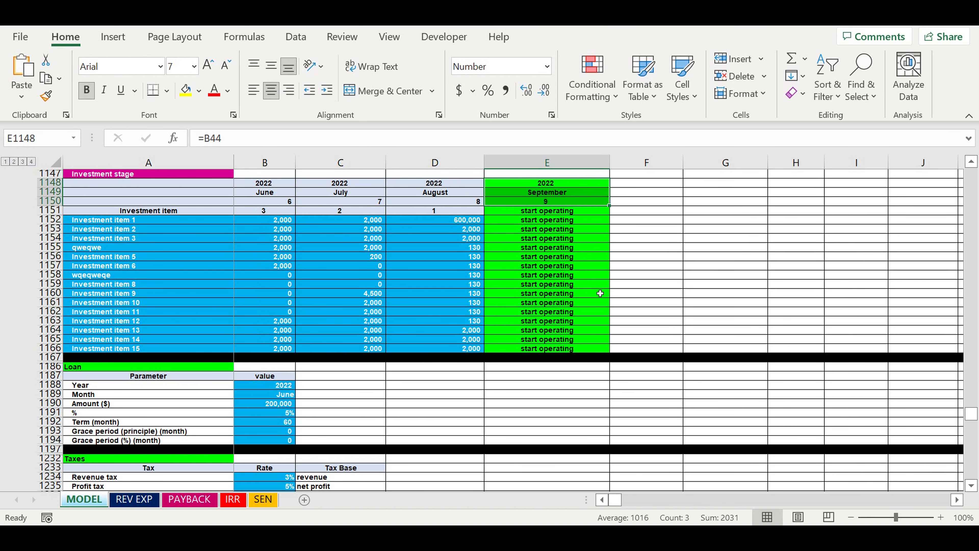
# Examine the Cash flow statement's September 2022 revenue, cost, payroll and tax totals, and its June to August investment activity
pyautogui.scroll(-4, 601, 291)
pyautogui.scroll(-3, 815, 403)
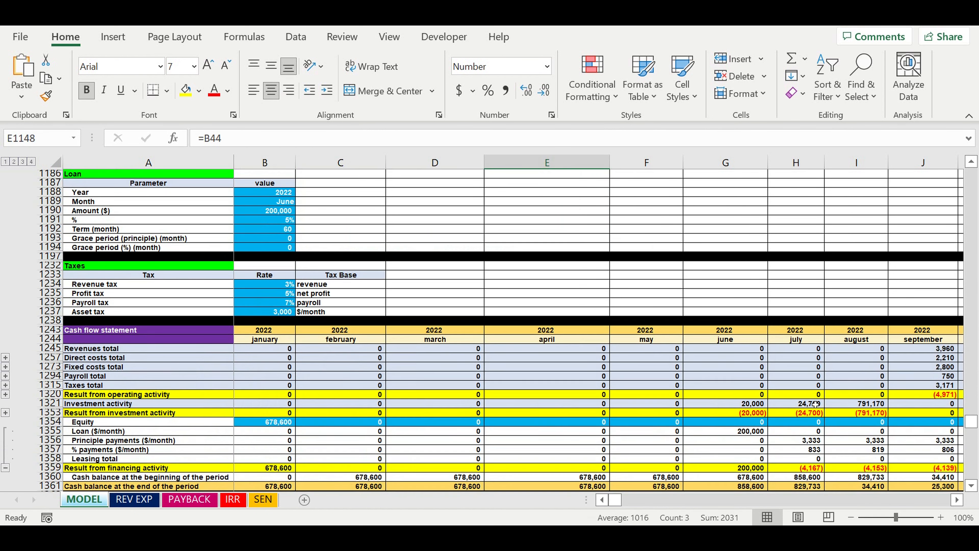
pyautogui.click(957, 499)
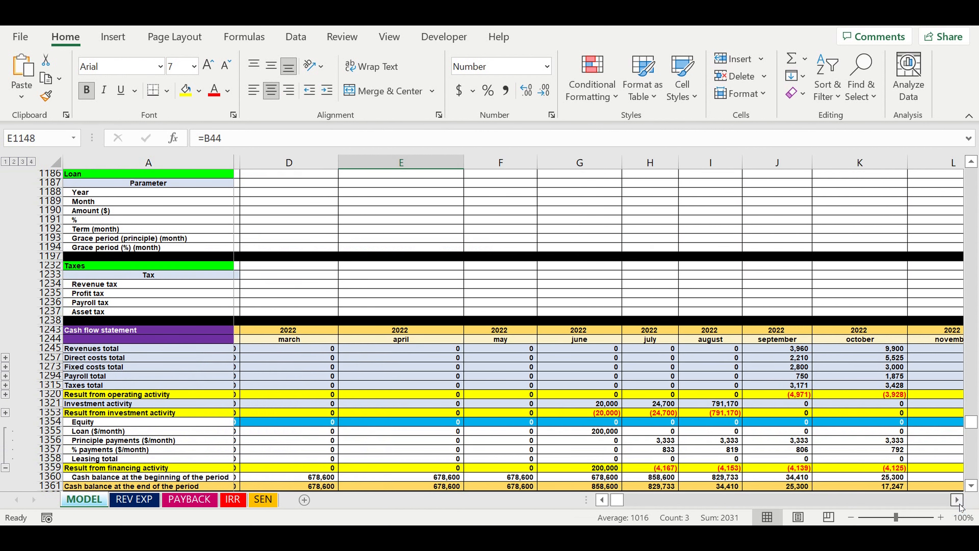
pyautogui.moveTo(682, 352); pyautogui.dragTo(708, 390)
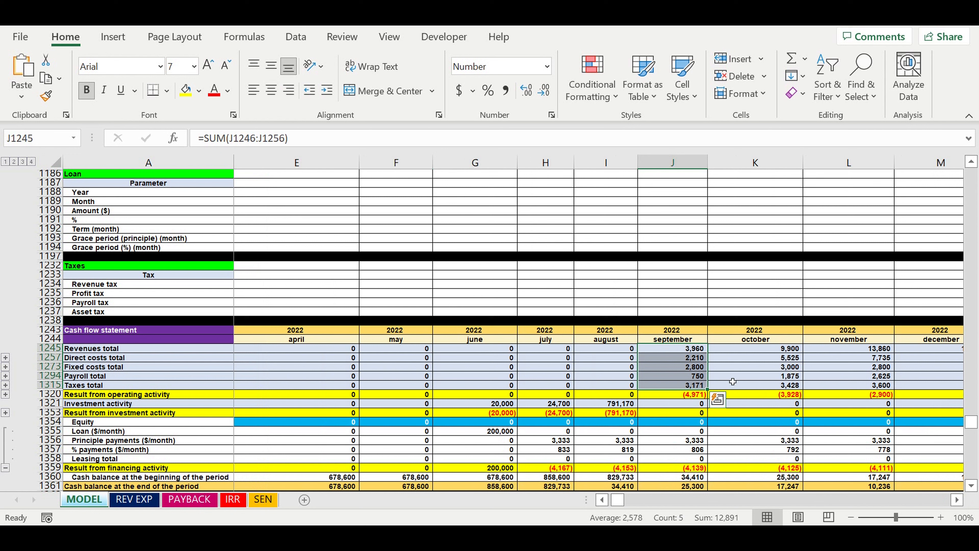
pyautogui.scroll(-1, 617, 426)
pyautogui.moveTo(492, 377); pyautogui.dragTo(621, 386)
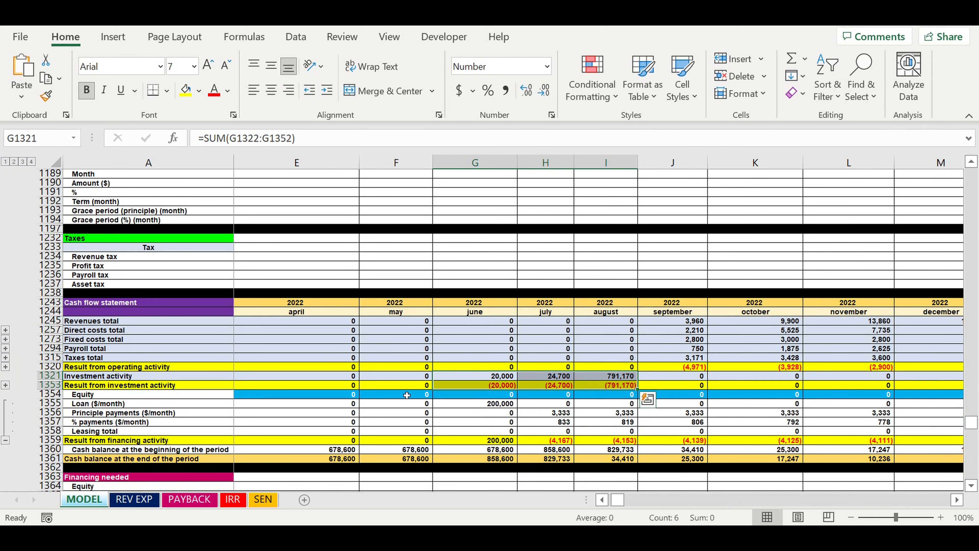
# Expand the Investment activity rows of the Cash flow statement and review the June to August item amounts and truck purchase
pyautogui.click(6, 385)
pyautogui.scroll(-1, 506, 390)
pyautogui.scroll(-9, 506, 390)
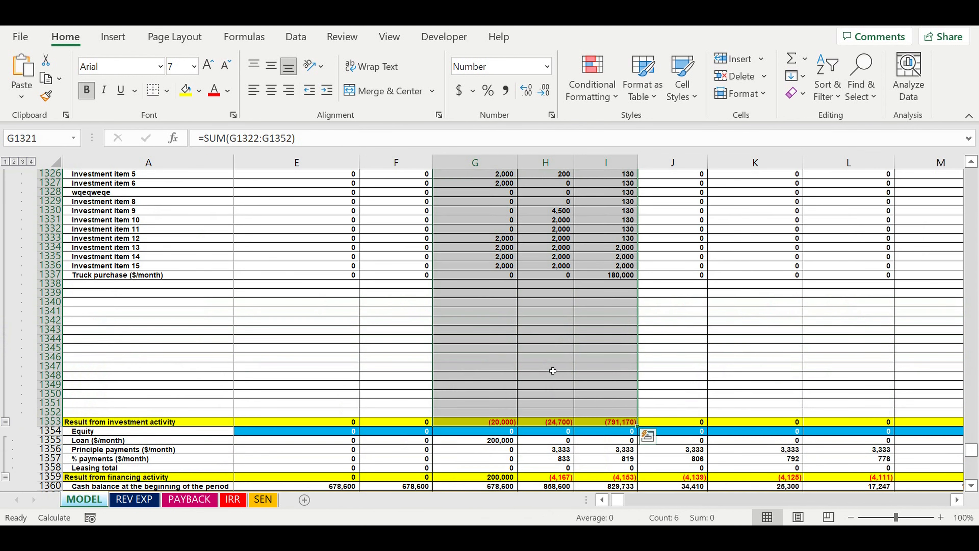
pyautogui.scroll(-1, 547, 316)
pyautogui.scroll(3, 552, 311)
pyautogui.scroll(1, 552, 310)
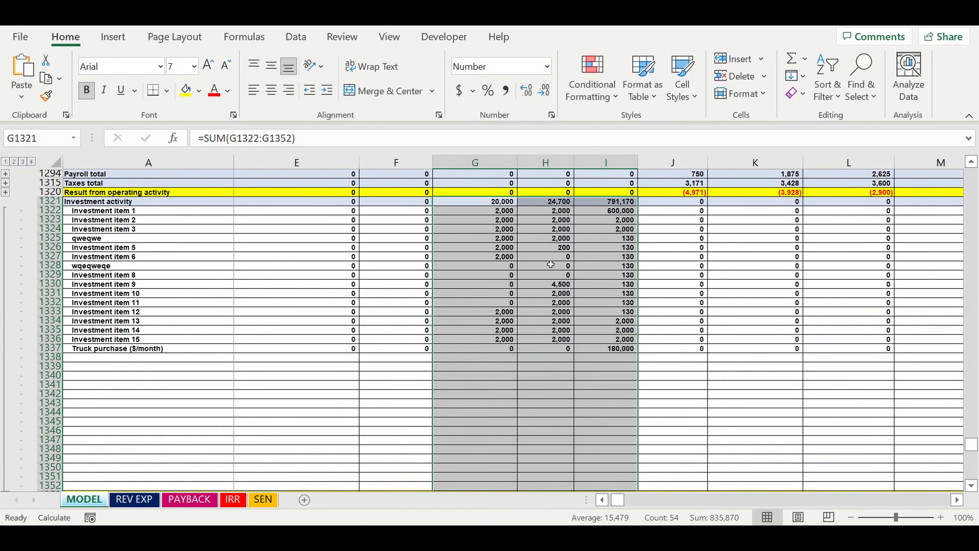
pyautogui.moveTo(482, 210); pyautogui.dragTo(492, 353)
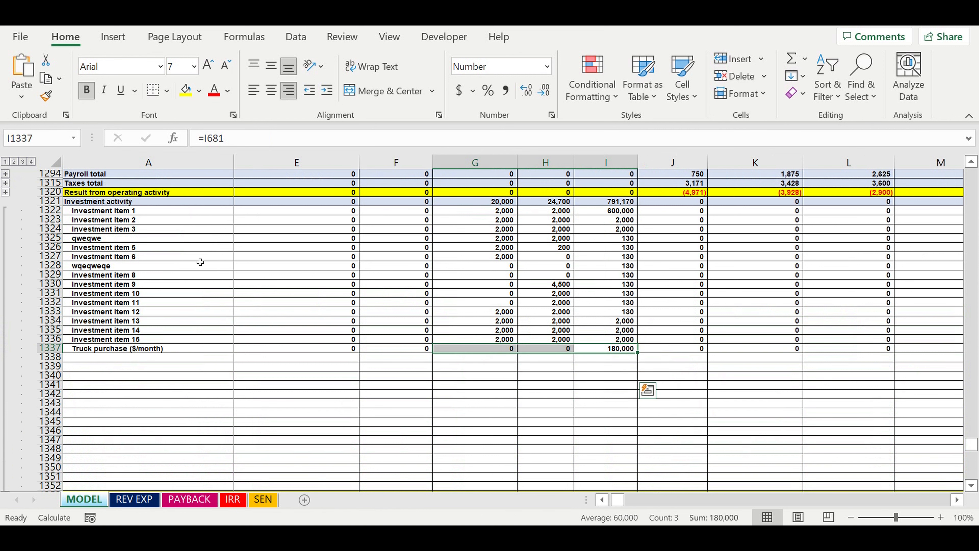
# Return to the Investment stage table and select the amounts of all investment items across the three pre-operation months
pyautogui.scroll(10, 200, 260)
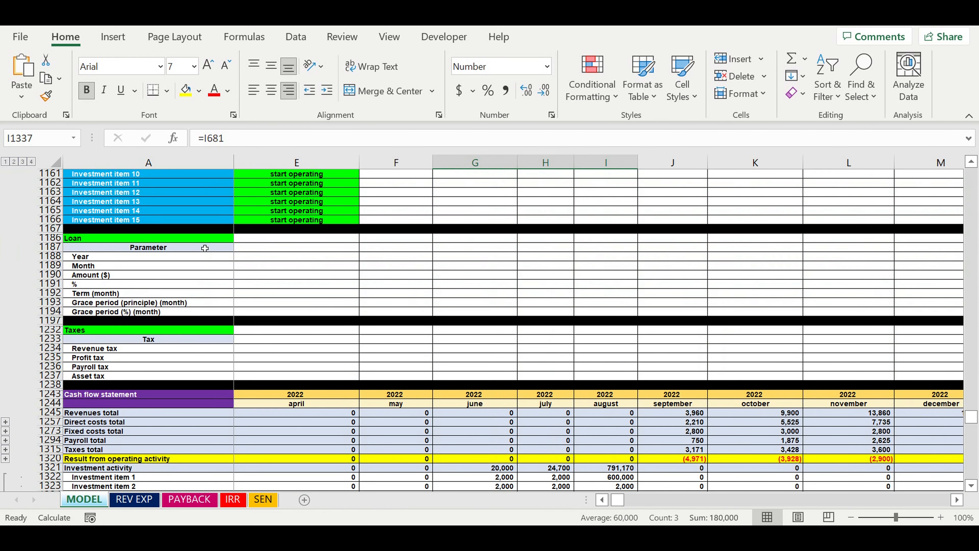
pyautogui.scroll(10, 205, 246)
pyautogui.moveTo(617, 505); pyautogui.dragTo(603, 501)
pyautogui.scroll(-2, 267, 331)
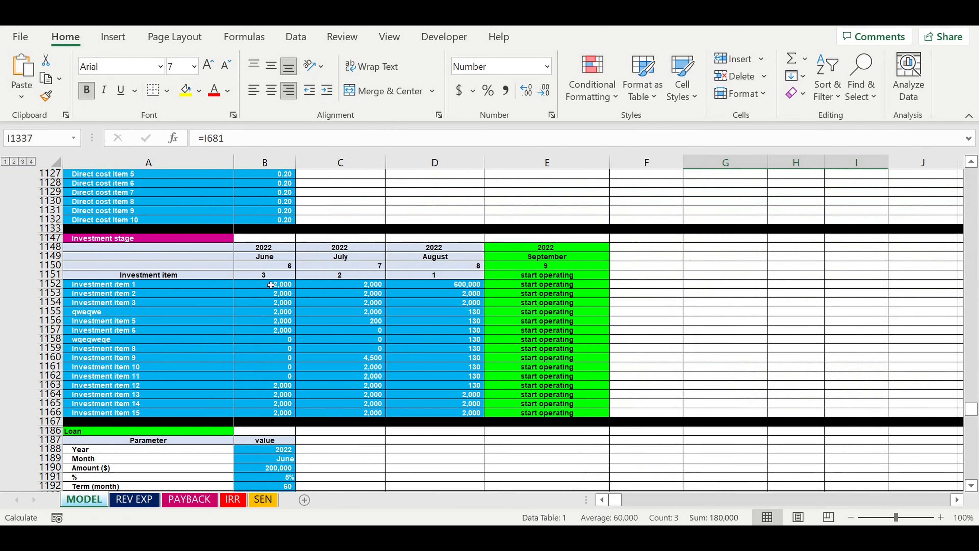
pyautogui.moveTo(268, 284); pyautogui.dragTo(448, 412)
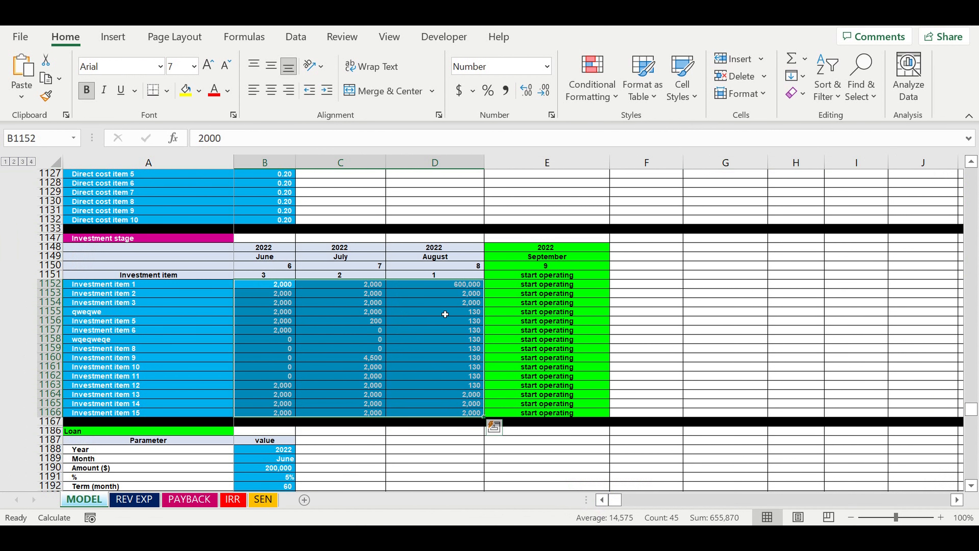
# Set the month in the Start of operating activity section back to August
pyautogui.moveTo(971, 408); pyautogui.dragTo(951, 168)
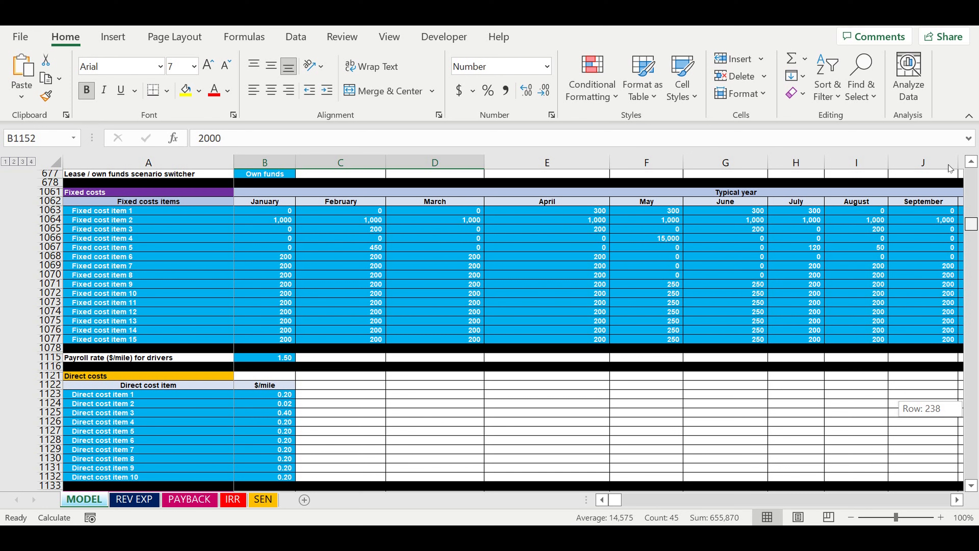
pyautogui.moveTo(883, 218); pyautogui.dragTo(772, 170)
pyautogui.click(259, 339)
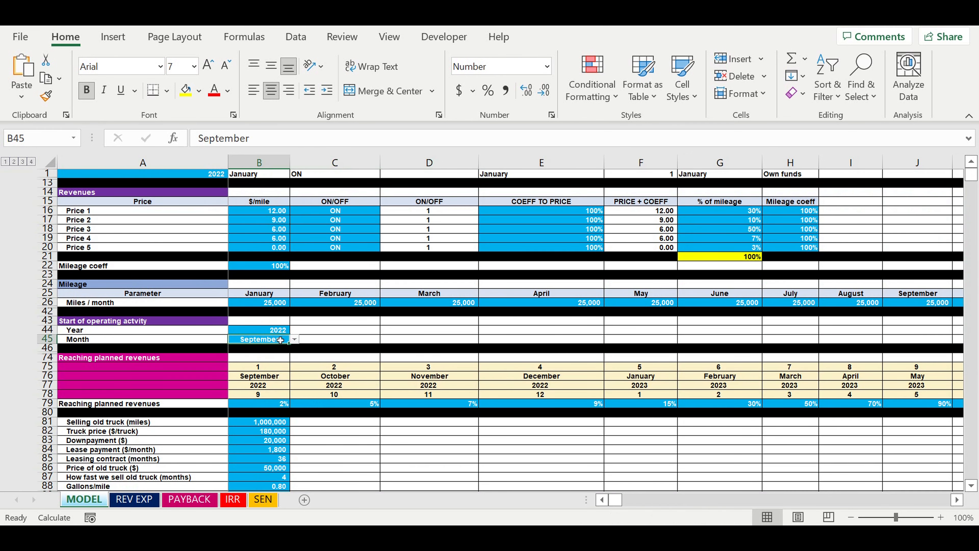
pyautogui.click(294, 339)
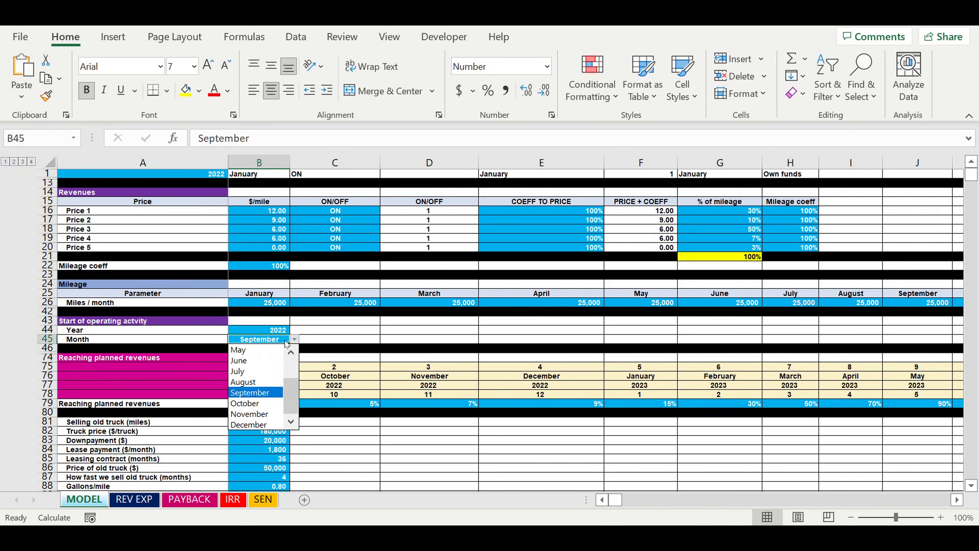
pyautogui.click(247, 386)
pyautogui.click(319, 357)
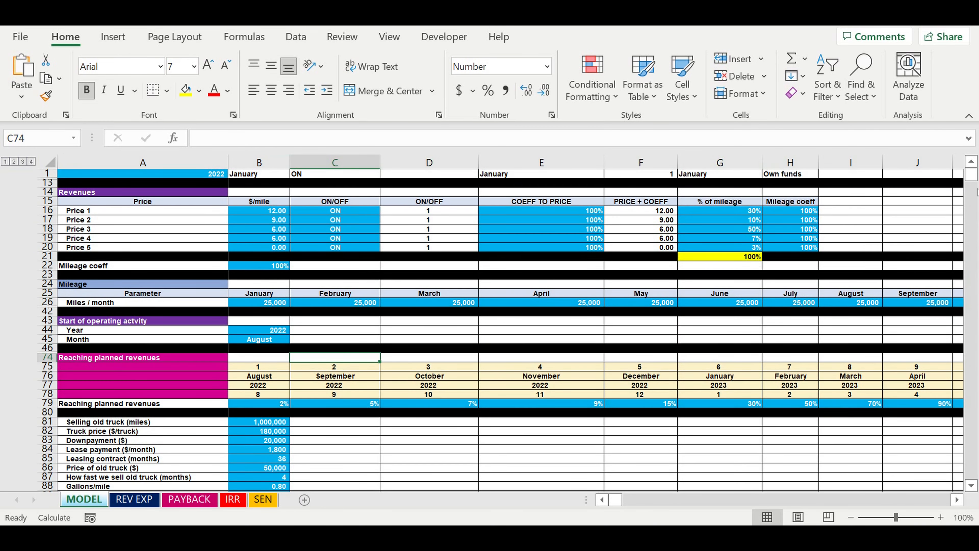
# Check the start-operating header in the Investment stage table and select the May to July 2022 amounts of all items
pyautogui.moveTo(971, 175); pyautogui.dragTo(970, 405)
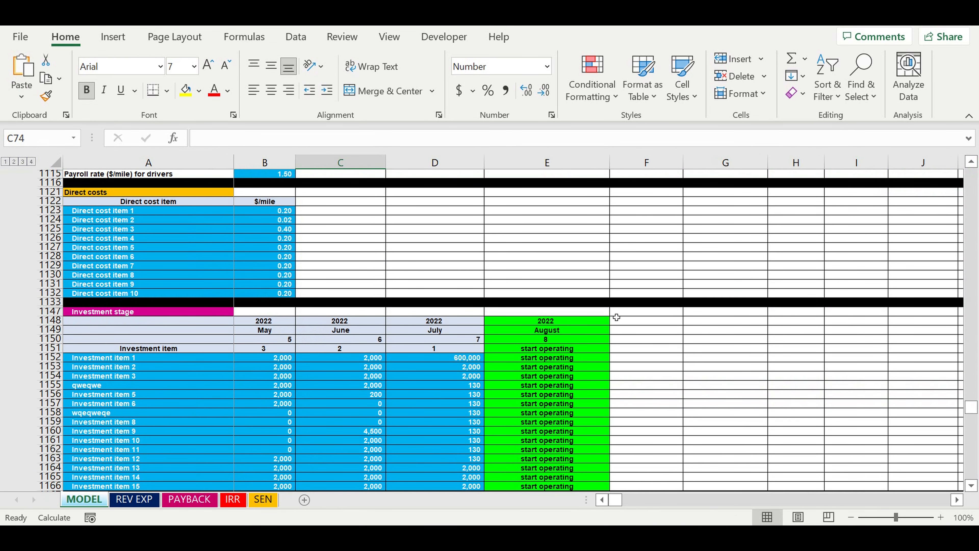
pyautogui.scroll(-3, 568, 313)
pyautogui.moveTo(537, 249); pyautogui.dragTo(544, 274)
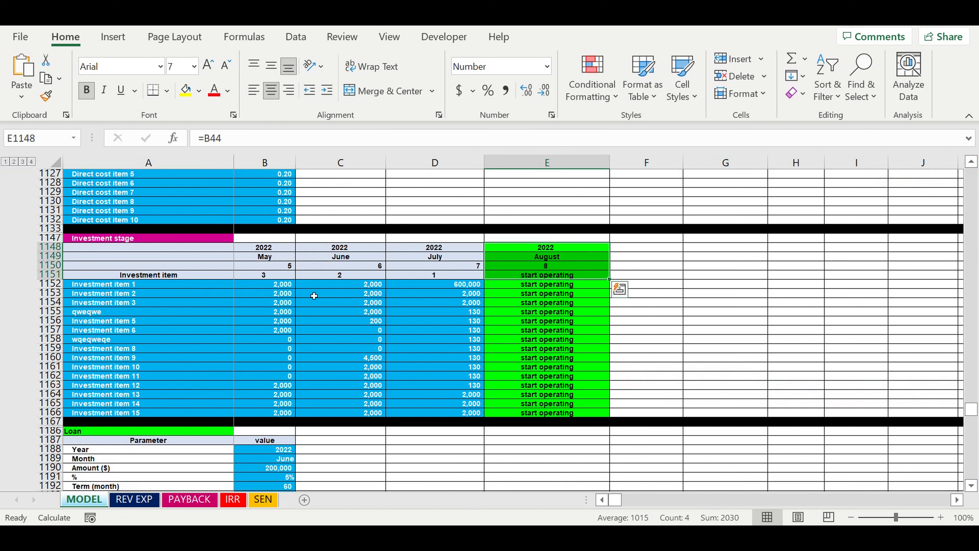
pyautogui.moveTo(258, 287); pyautogui.dragTo(429, 416)
pyautogui.scroll(-3, 471, 386)
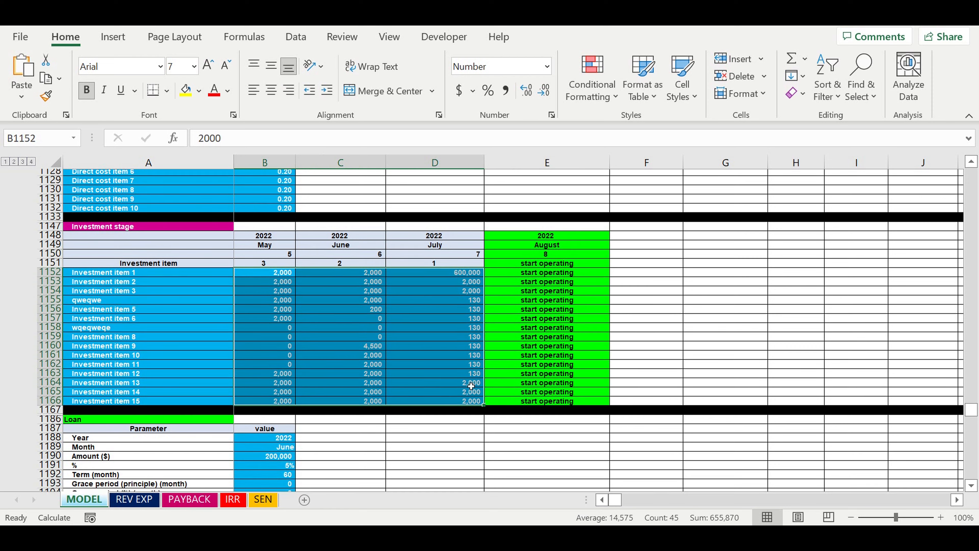
# Review the May to July 2022 investment item amounts and the July truck purchase in the Cash flow statement
pyautogui.scroll(-10, 471, 386)
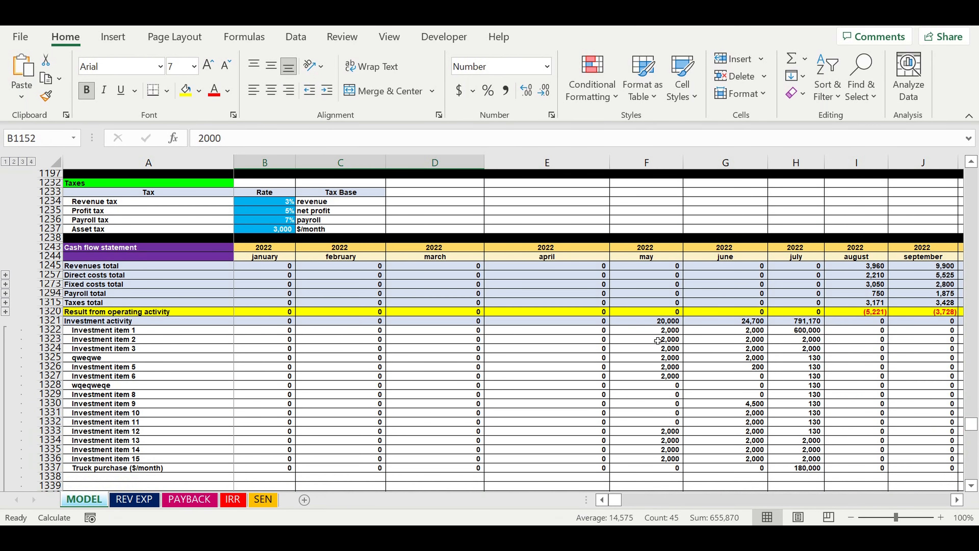
pyautogui.click(654, 332)
pyautogui.moveTo(654, 333); pyautogui.dragTo(794, 460)
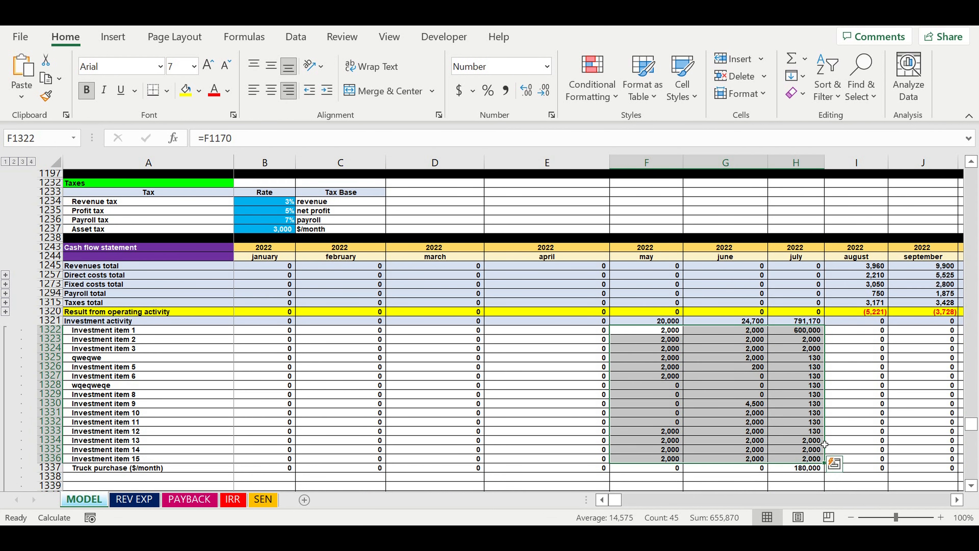
pyautogui.scroll(-1, 805, 476)
pyautogui.click(802, 460)
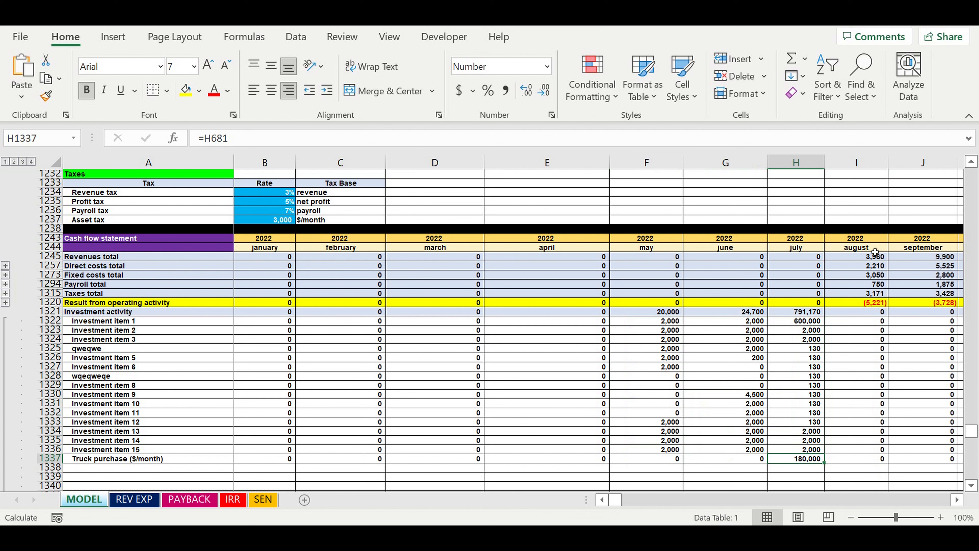
# Go to the Loan section and review its year, month, amount, interest rate, term and both grace period inputs
pyautogui.click(615, 502)
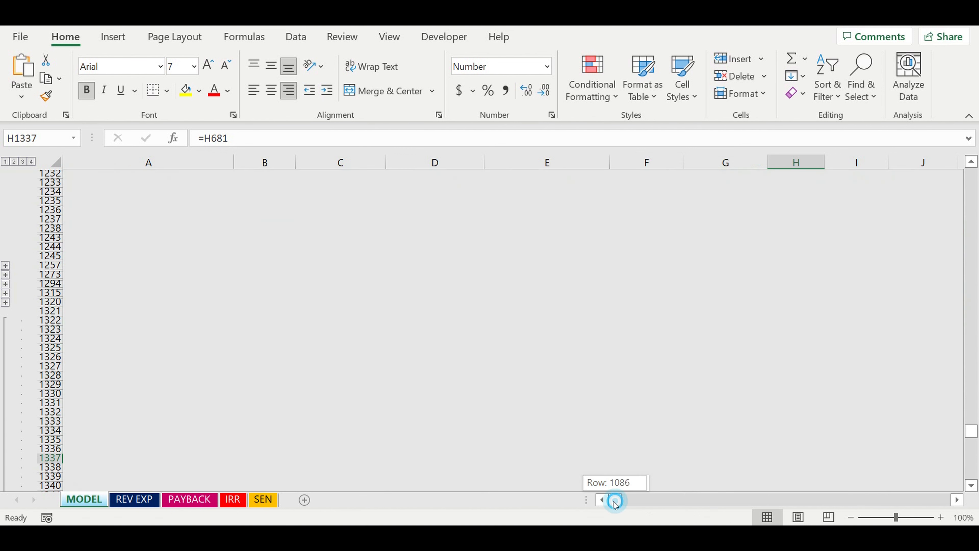
pyautogui.scroll(2, 317, 382)
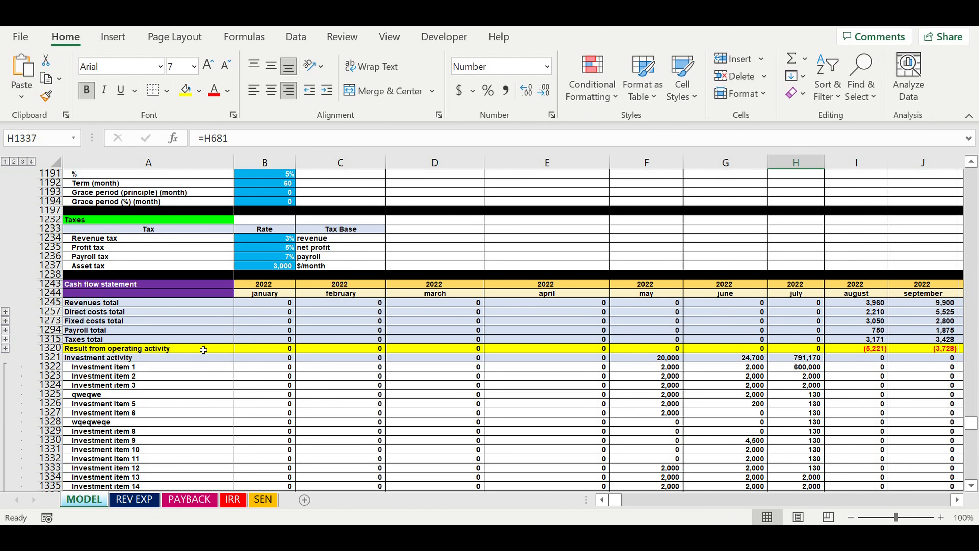
pyautogui.scroll(8, 204, 348)
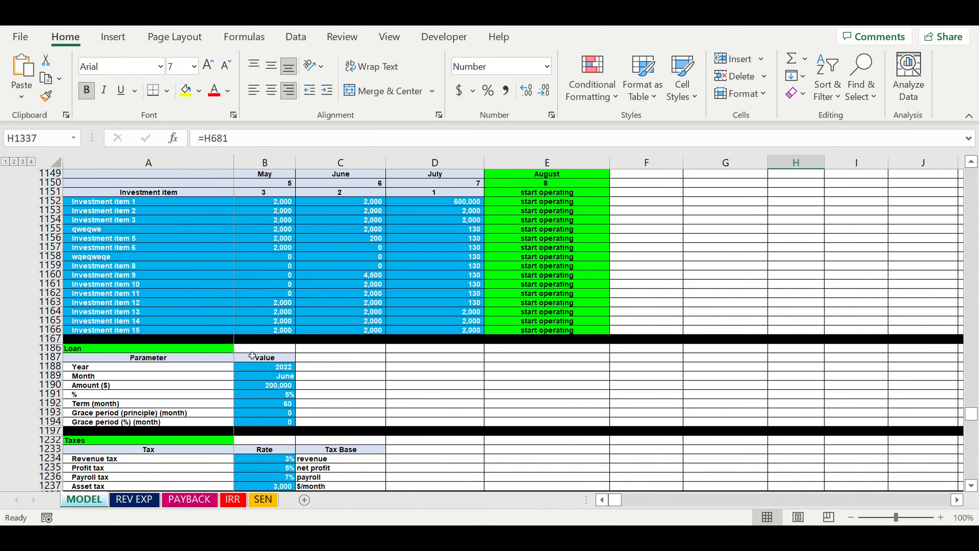
pyautogui.scroll(-1, 325, 376)
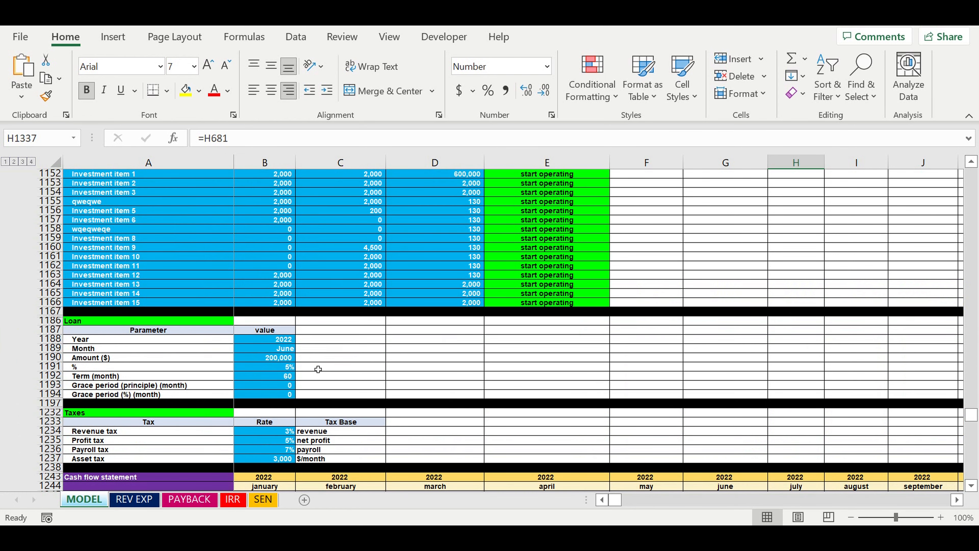
pyautogui.click(268, 339)
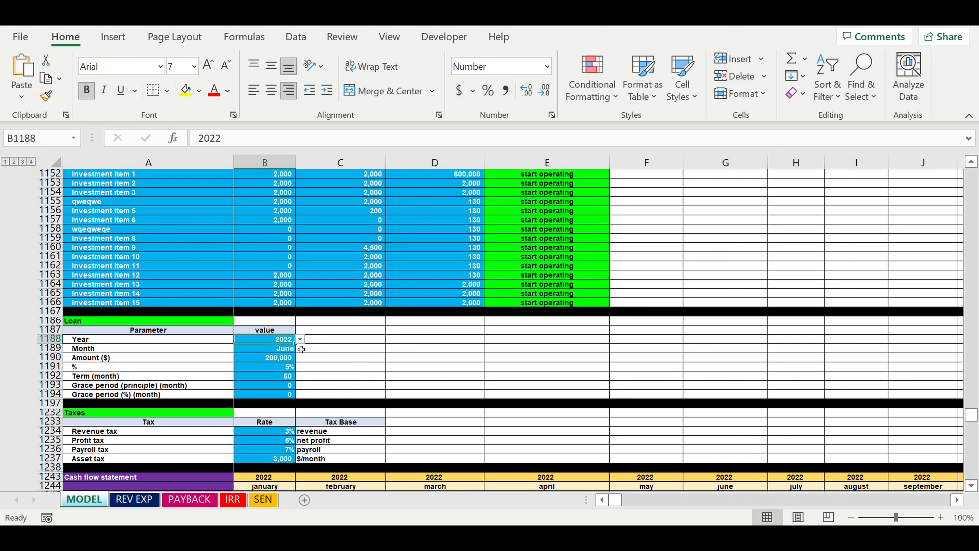
pyautogui.click(266, 349)
pyautogui.click(260, 363)
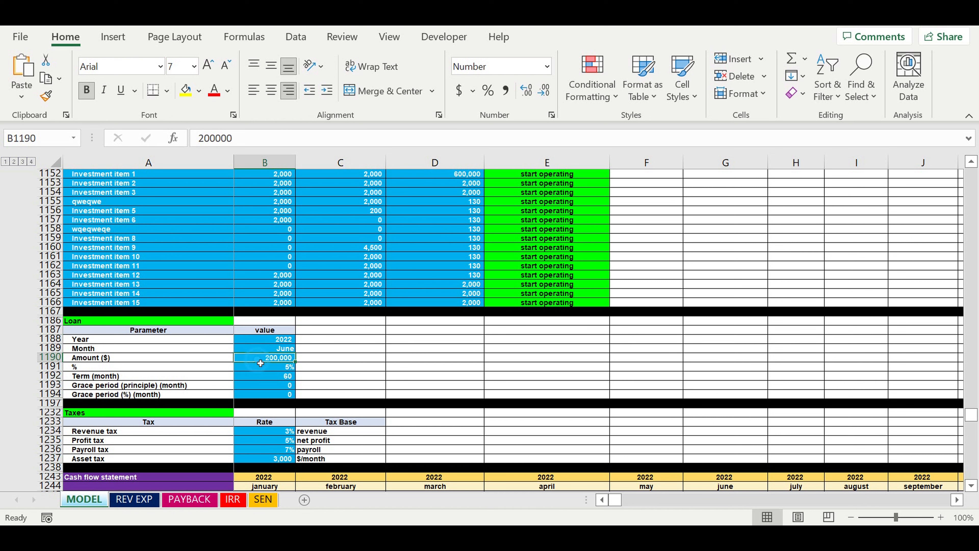
pyautogui.click(268, 370)
pyautogui.click(268, 379)
pyautogui.click(264, 385)
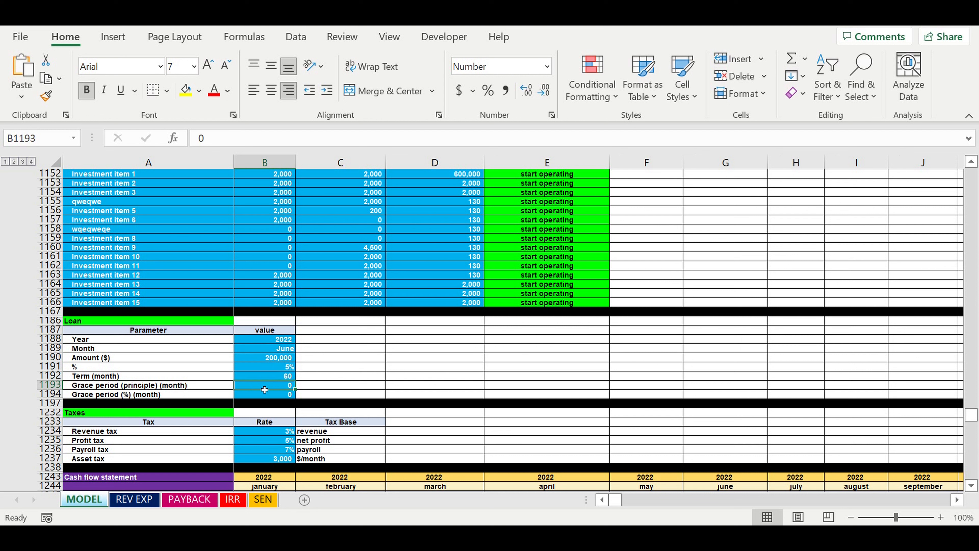
pyautogui.click(263, 395)
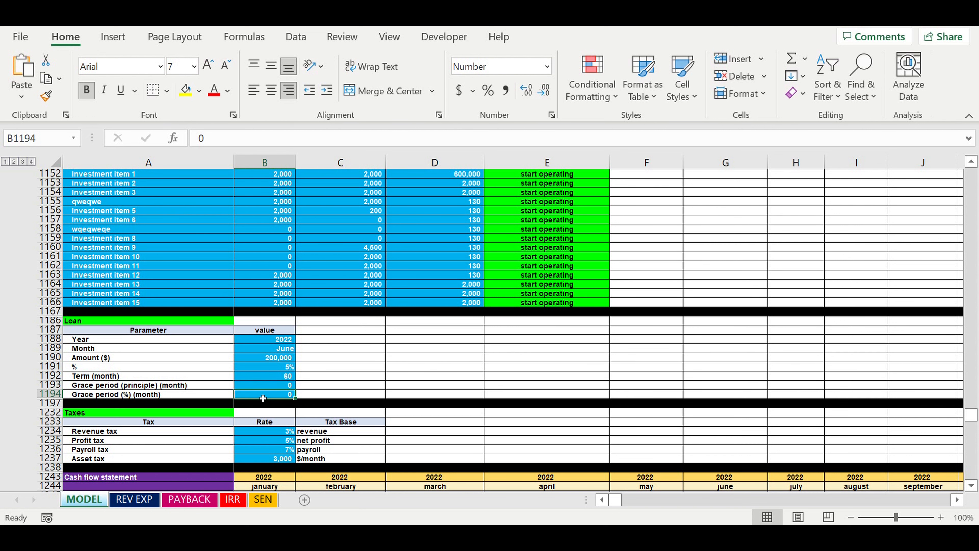
# Review the revenue, profit, payroll and asset tax rates in the Taxes section
pyautogui.scroll(-3, 447, 374)
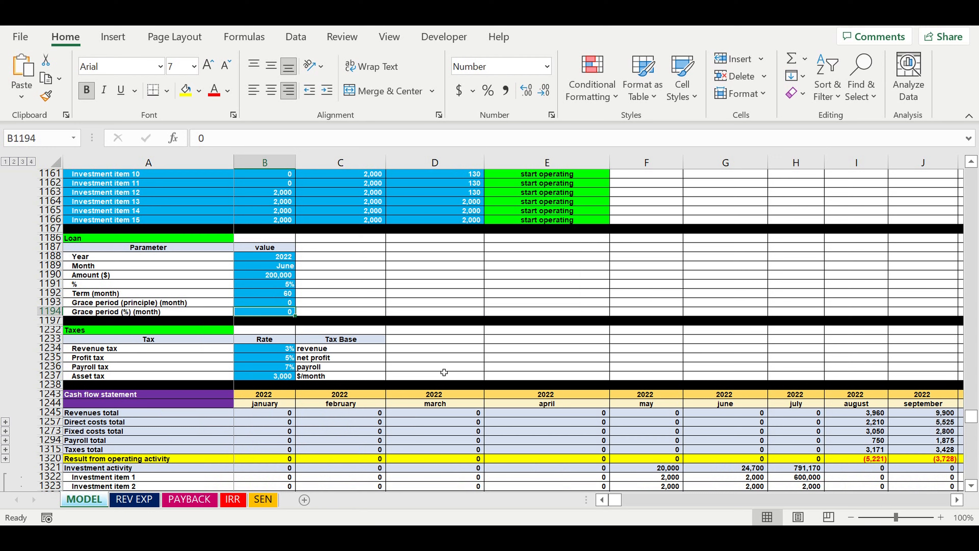
pyautogui.scroll(-1, 444, 373)
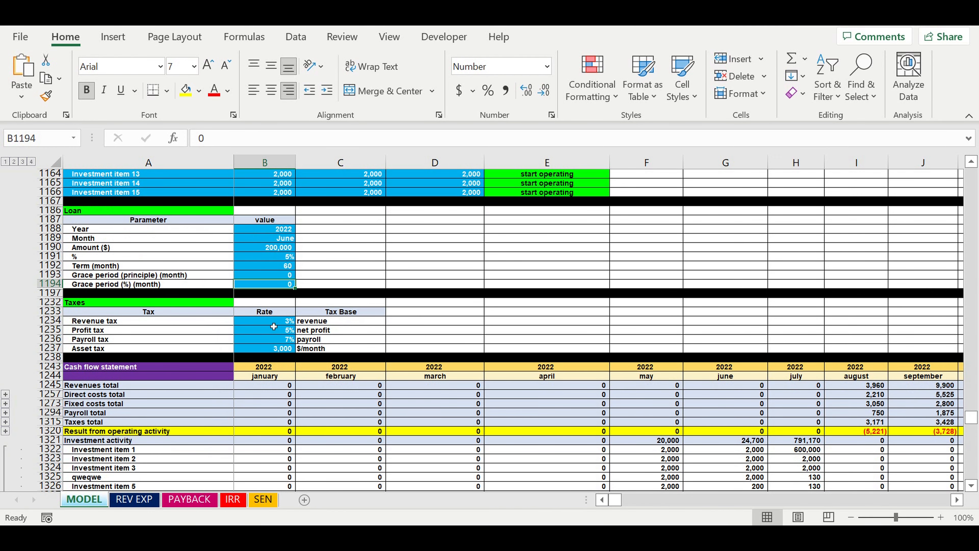
pyautogui.click(273, 321)
pyautogui.click(268, 332)
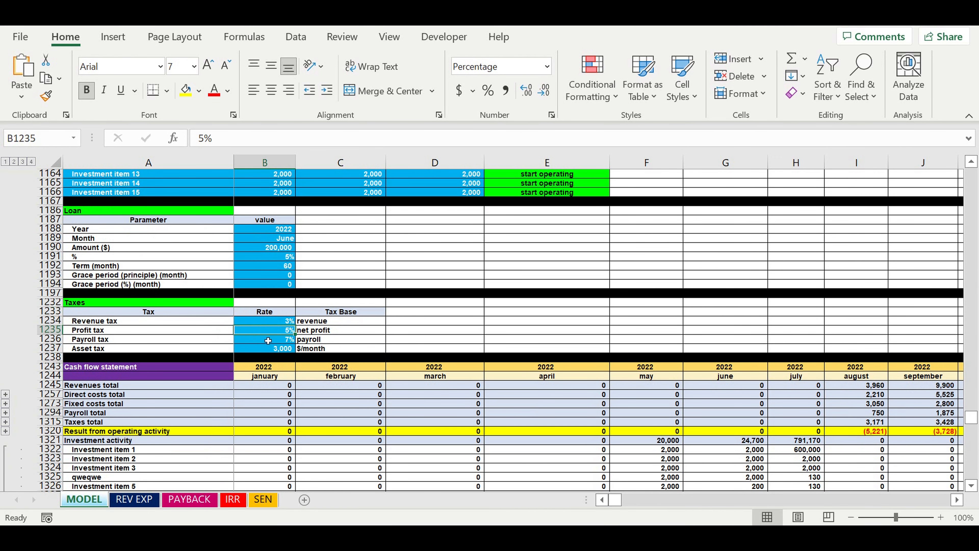
pyautogui.click(265, 339)
pyautogui.click(266, 348)
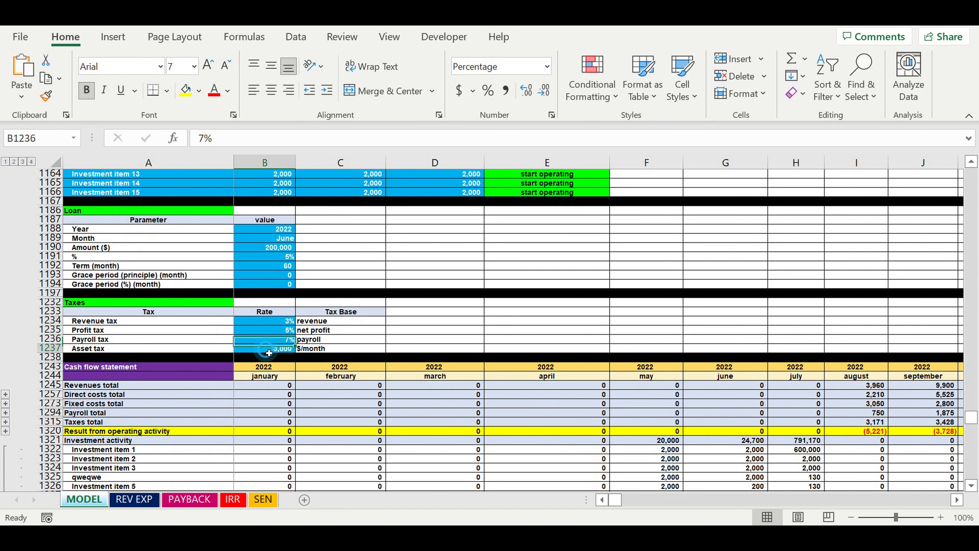
# Collapse the investment item rows under Investment activity in the Cash flow statement
pyautogui.scroll(-3, 391, 350)
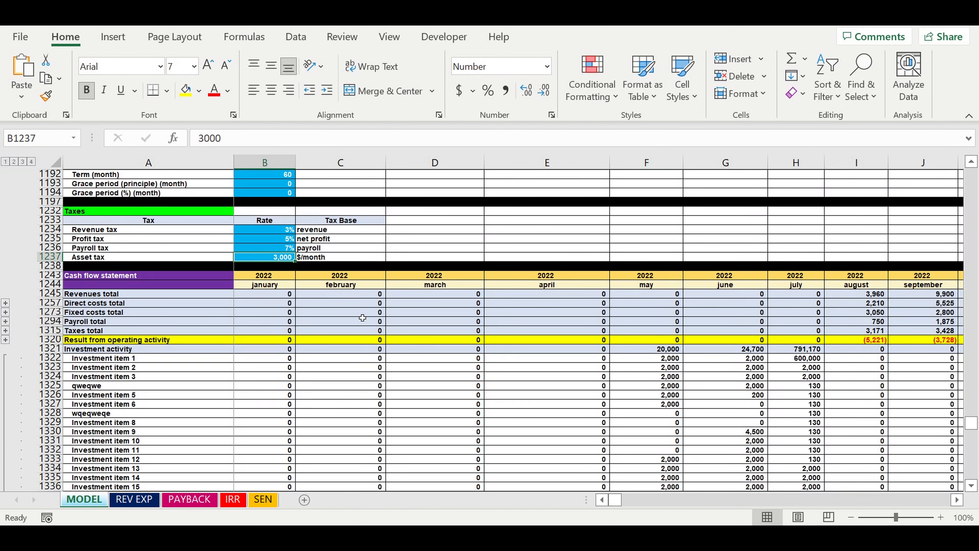
pyautogui.scroll(-1, 166, 376)
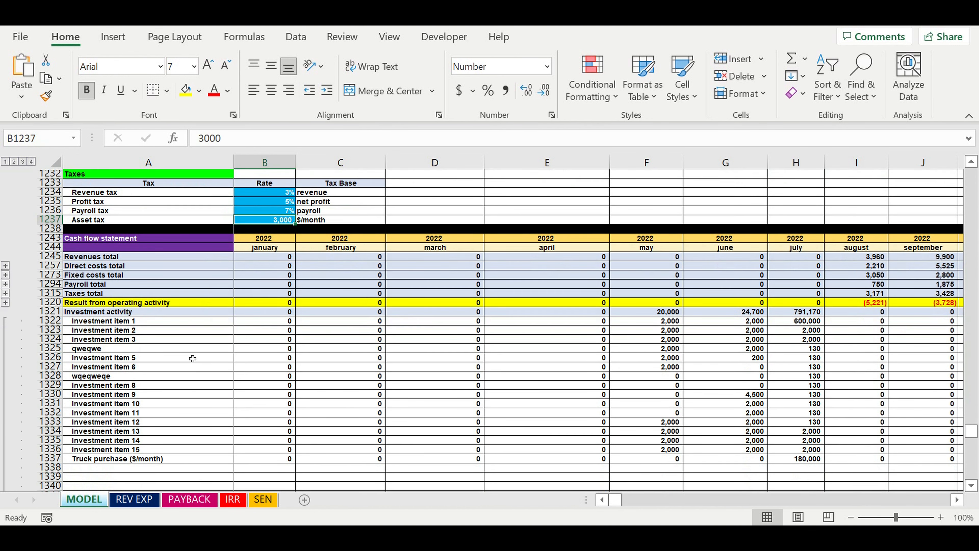
pyautogui.scroll(-3, 242, 390)
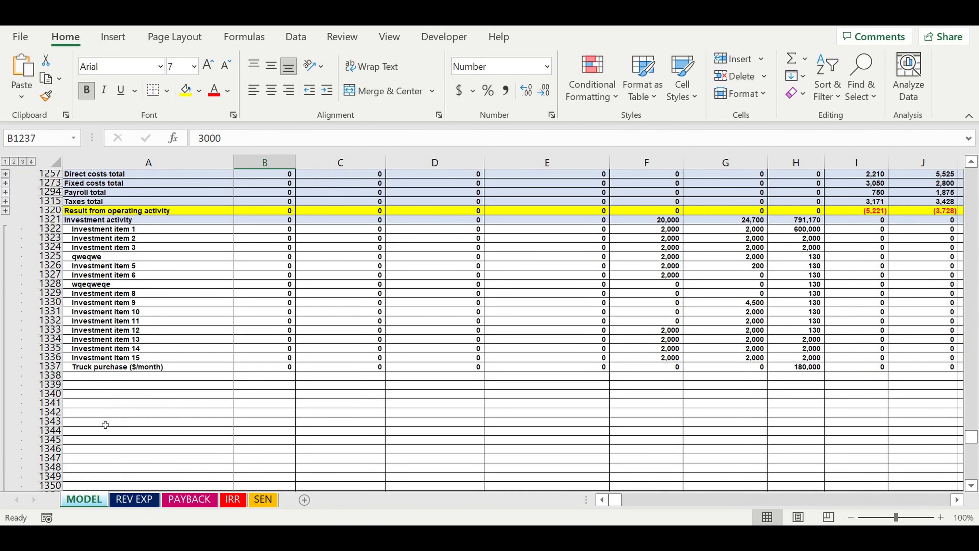
pyautogui.scroll(-3, 105, 425)
pyautogui.click(5, 422)
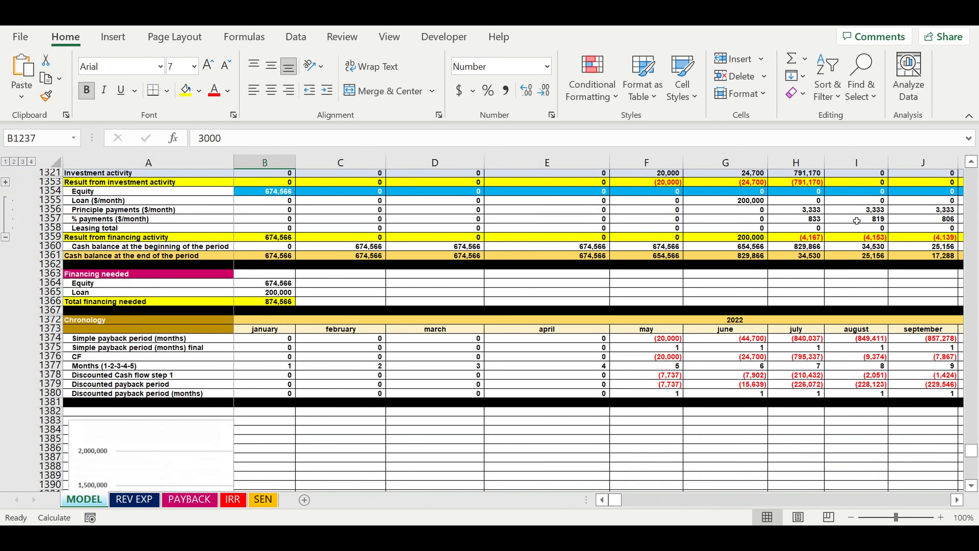
# Check the August 2022 result from operating activity and revenues total in the Cash flow statement
pyautogui.scroll(2, 855, 222)
pyautogui.click(874, 212)
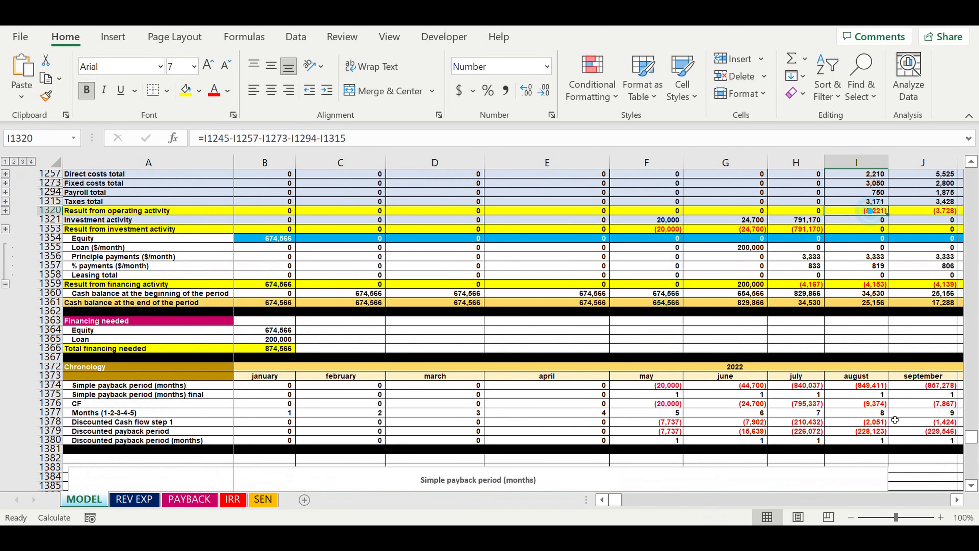
pyautogui.moveTo(614, 498); pyautogui.dragTo(621, 500)
pyautogui.scroll(2, 633, 325)
pyautogui.scroll(4, 633, 325)
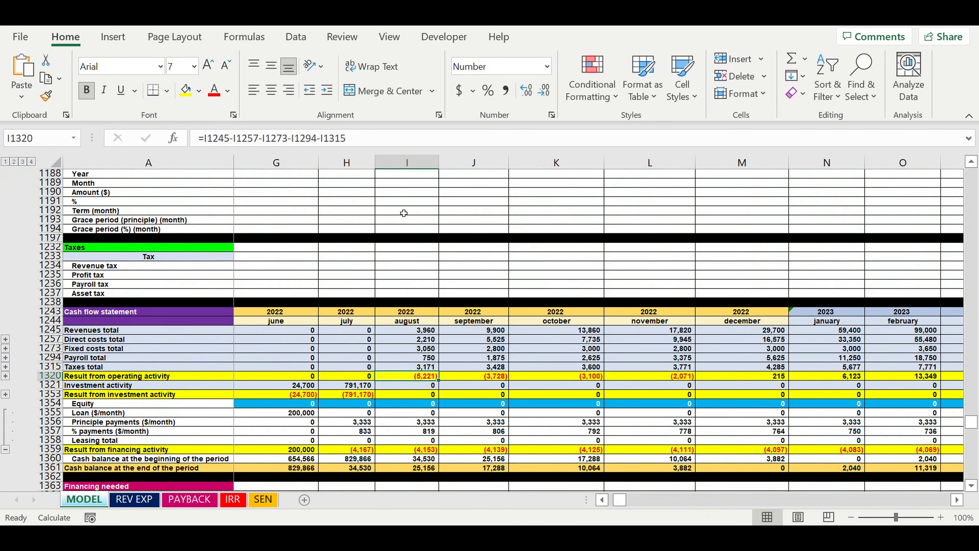
pyautogui.click(420, 327)
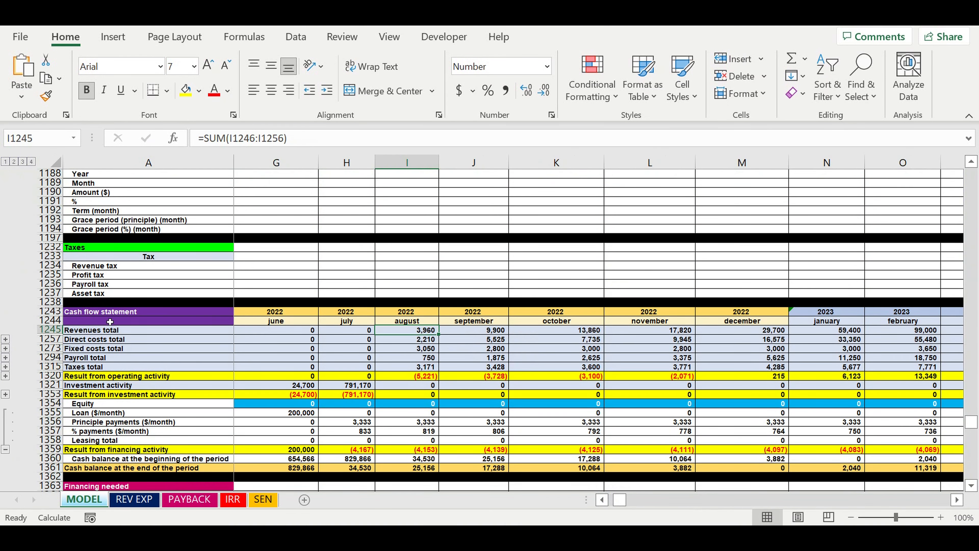
# Expand the detail under Revenues total and select the Revenue row, followed by the OLD TRUCK SALE FINAL row
pyautogui.click(5, 339)
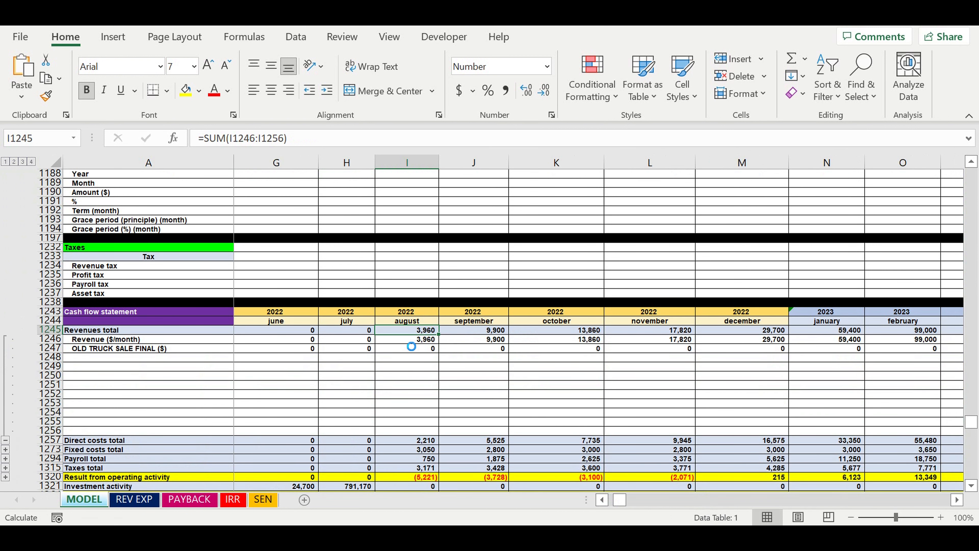
pyautogui.press('Down')
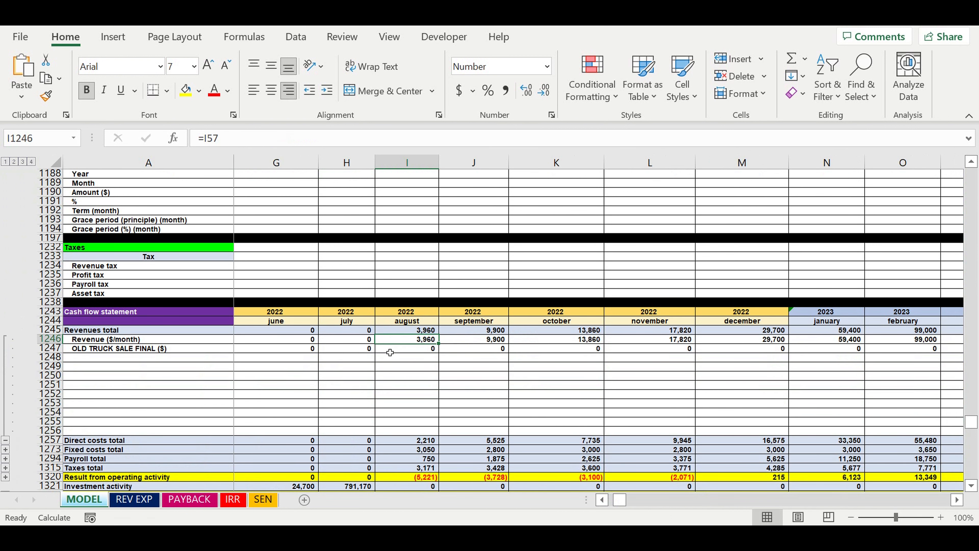
pyautogui.click(54, 346)
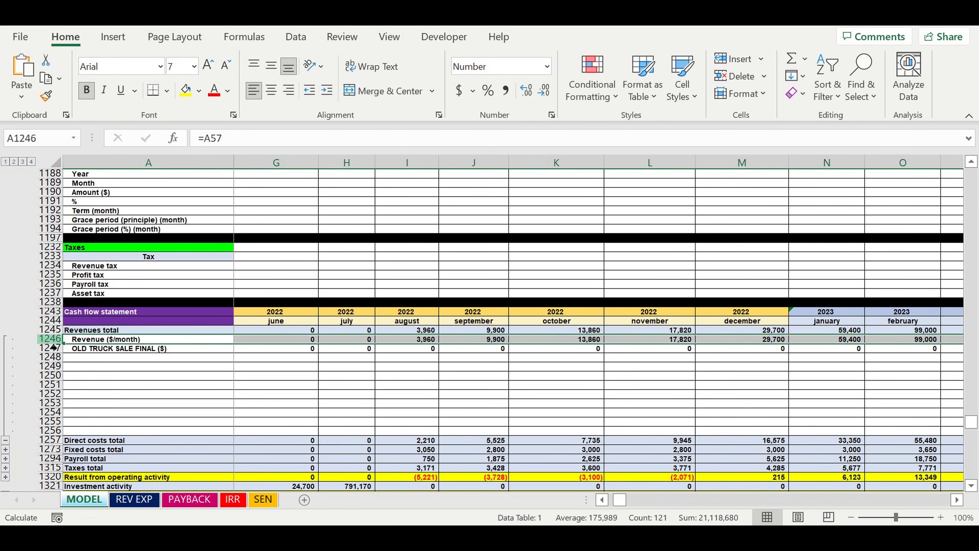
pyautogui.click(52, 348)
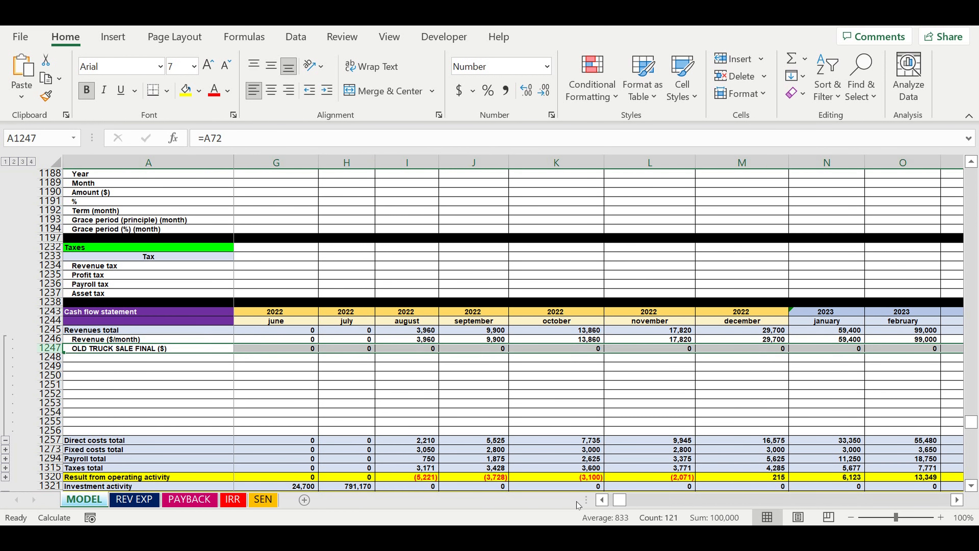
# Inspect the old truck sale amounts for October 2026 and February 2030, and collapse the revenue detail rows
pyautogui.moveTo(621, 503); pyautogui.dragTo(660, 501)
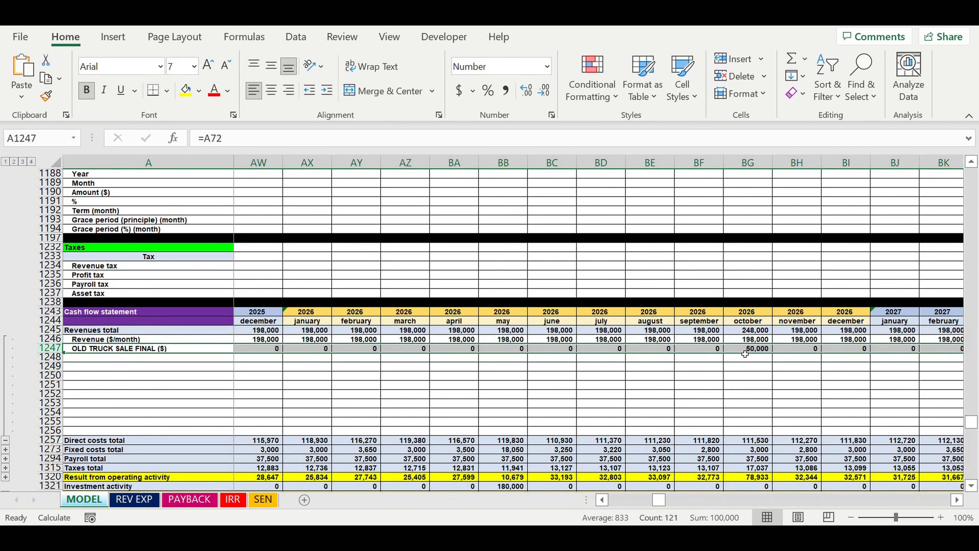
pyautogui.click(751, 349)
pyautogui.moveTo(747, 311); pyautogui.dragTo(748, 321)
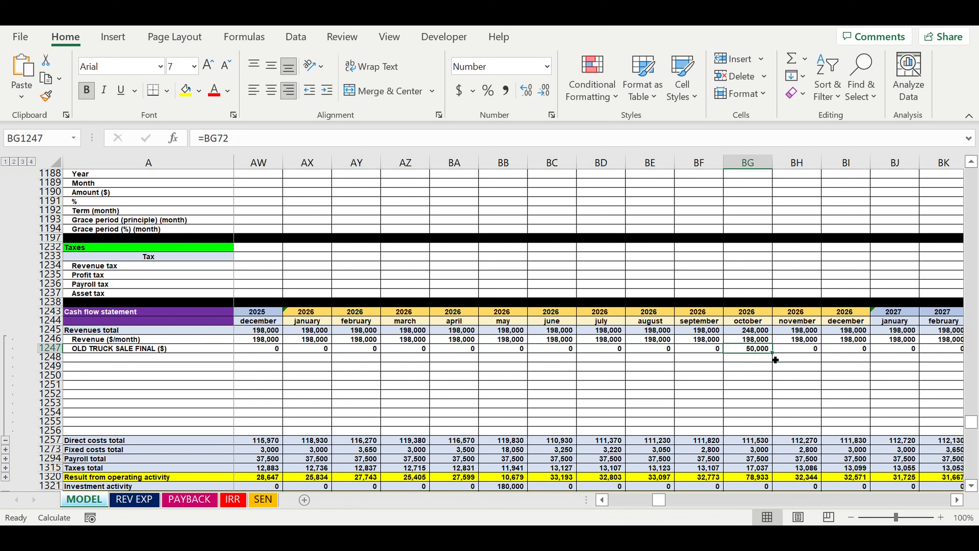
pyautogui.moveTo(655, 503); pyautogui.dragTo(702, 501)
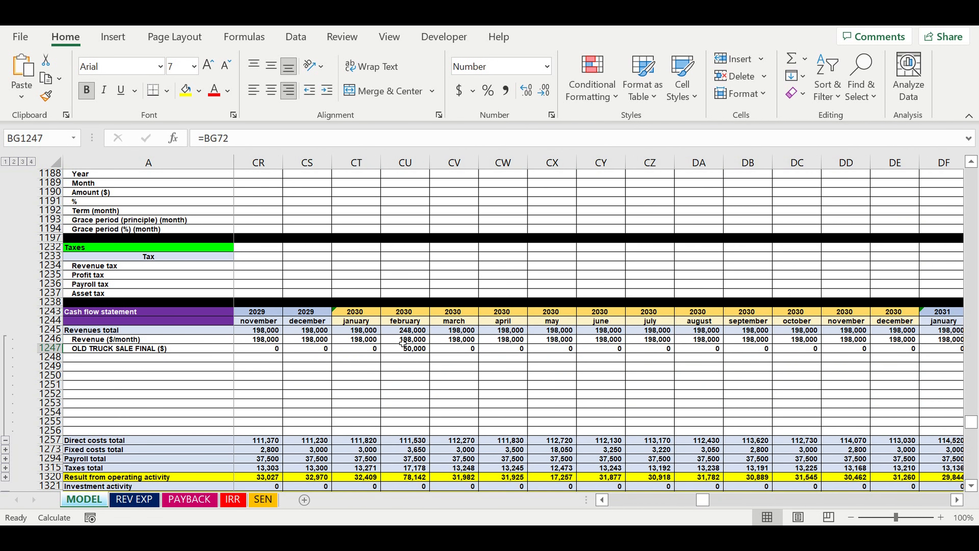
pyautogui.click(405, 349)
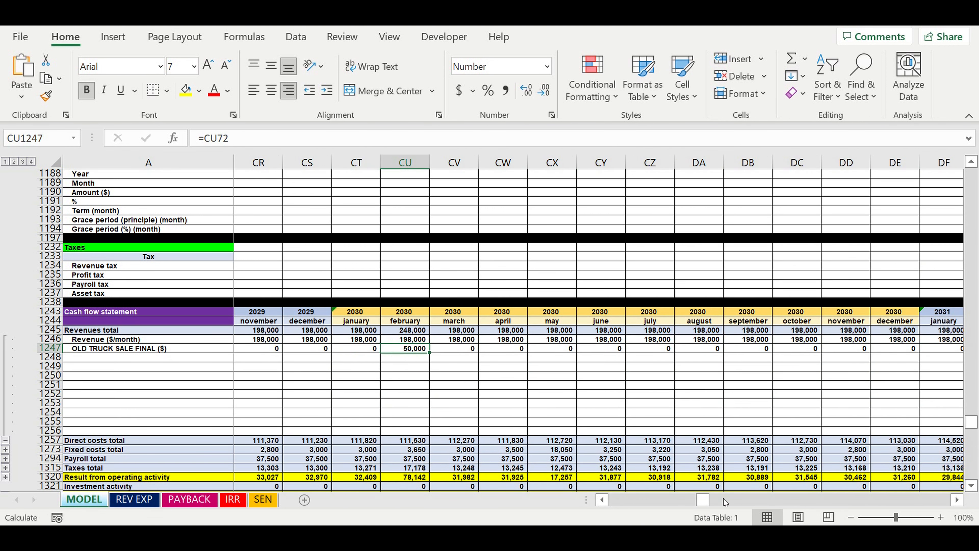
pyautogui.moveTo(707, 501); pyautogui.dragTo(614, 501)
pyautogui.click(5, 439)
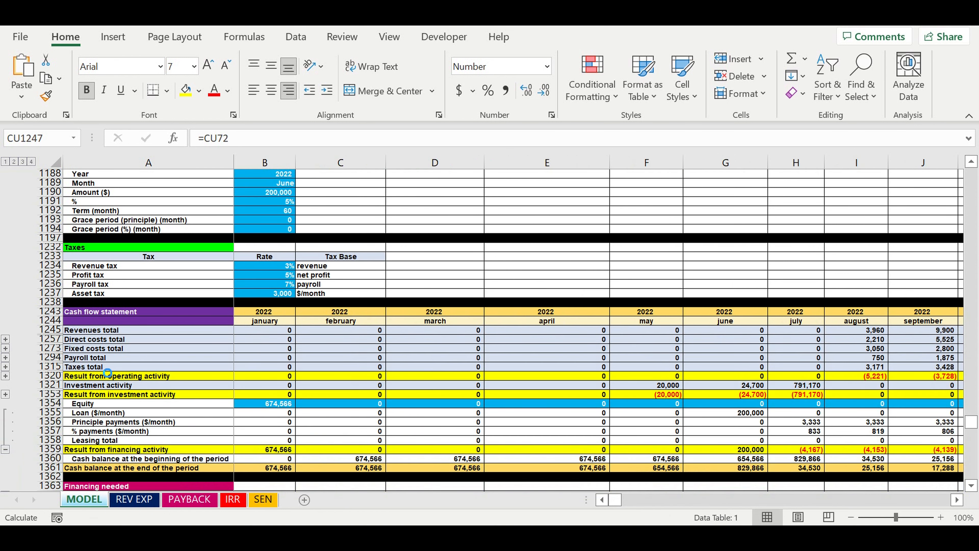
# Expand Direct costs total, review truck service, gas expenses and direct cost items 1 to 10, and collapse the detail rows
pyautogui.click(85, 339)
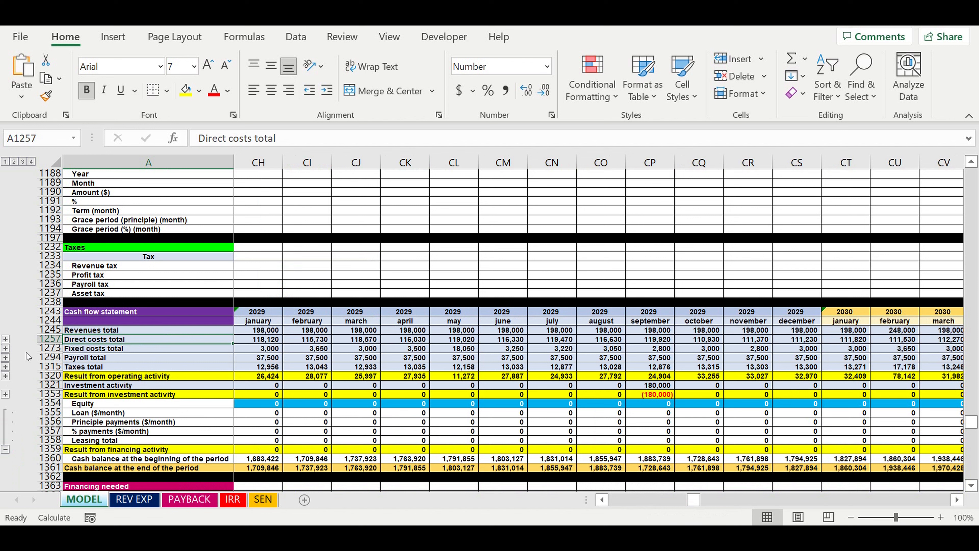
pyautogui.click(5, 348)
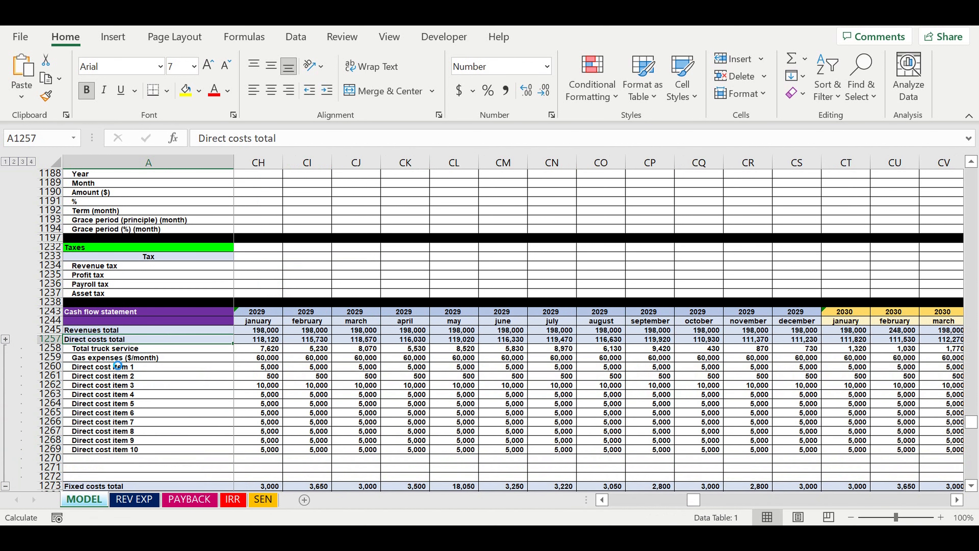
pyautogui.click(115, 357)
pyautogui.click(112, 348)
pyautogui.click(104, 359)
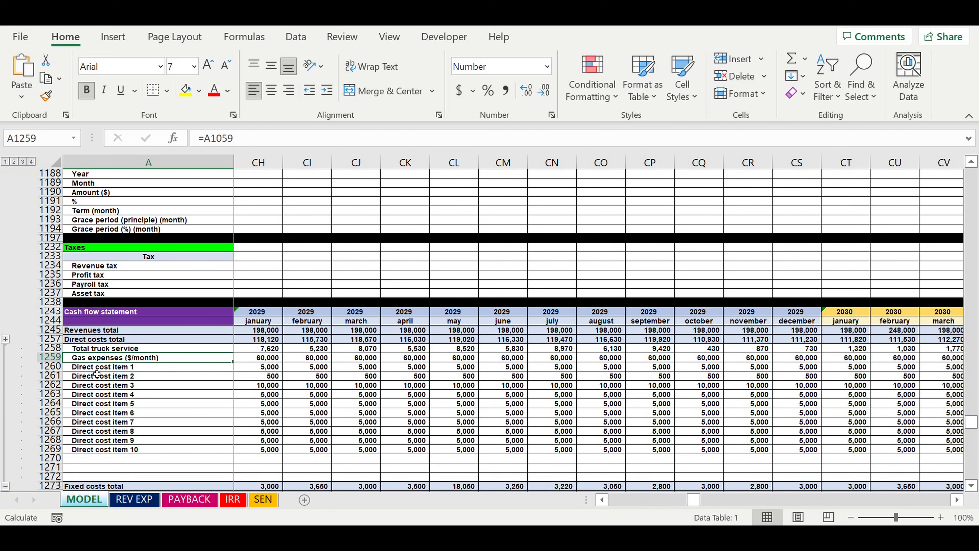
pyautogui.click(97, 370)
pyautogui.keyDown('shift'); pyautogui.click(100, 446); pyautogui.keyUp('shift')
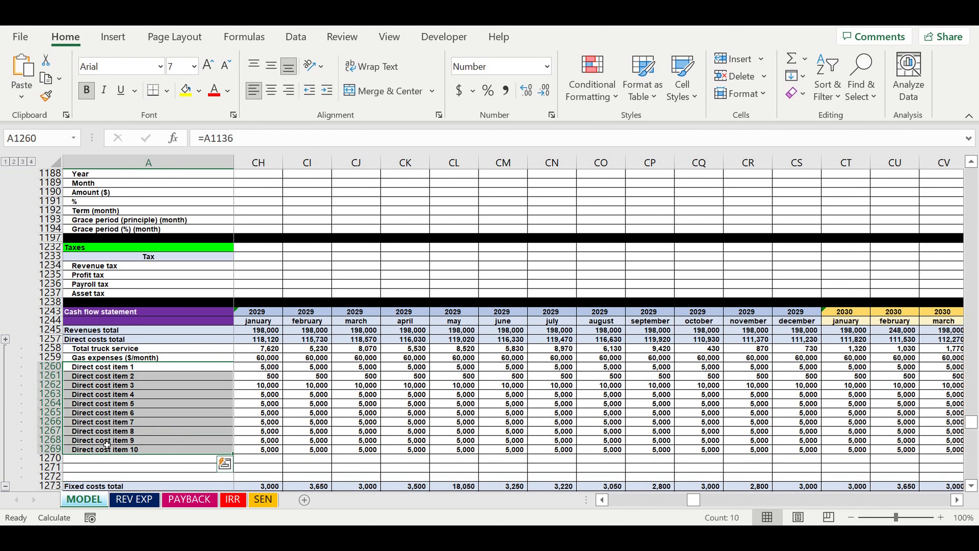
pyautogui.scroll(-2, 112, 440)
pyautogui.click(5, 431)
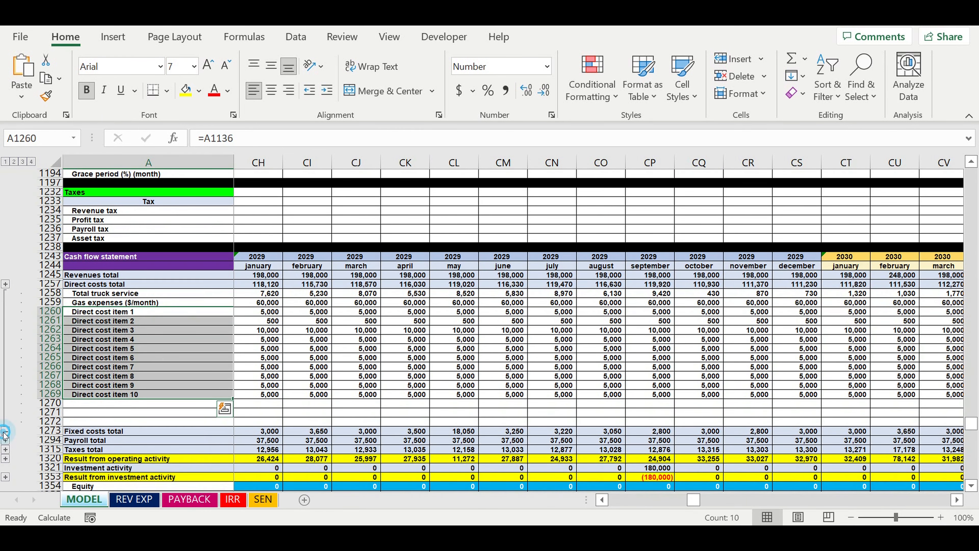
# Check the cash flow statement's financing rows back to January 2022 and select the Equity and Loan amounts under Financing needed
pyautogui.scroll(-1, 360, 369)
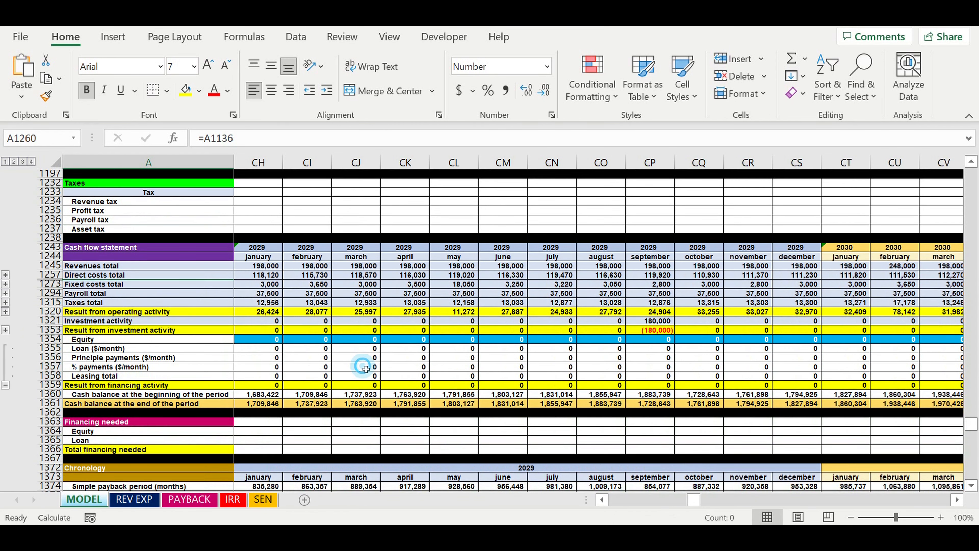
pyautogui.click(356, 366)
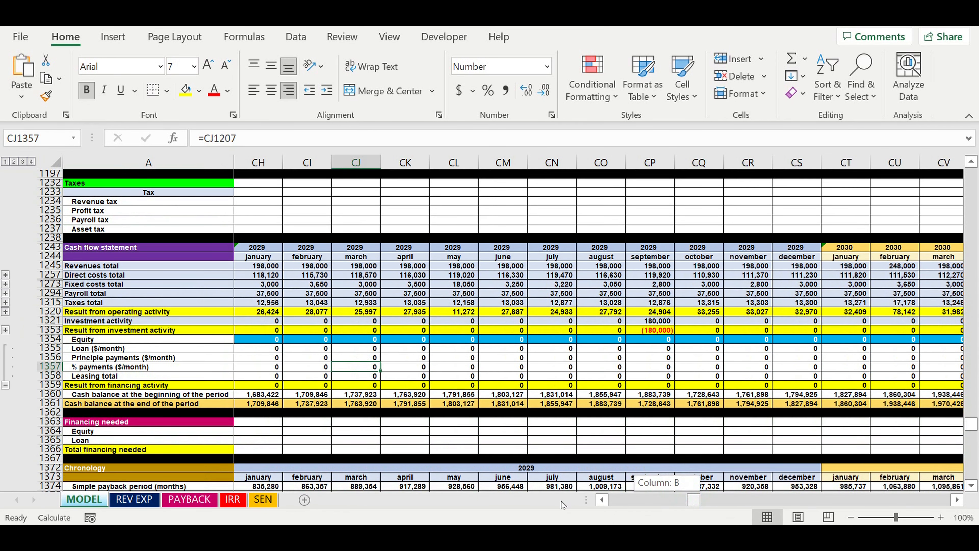
pyautogui.moveTo(562, 504); pyautogui.dragTo(563, 505)
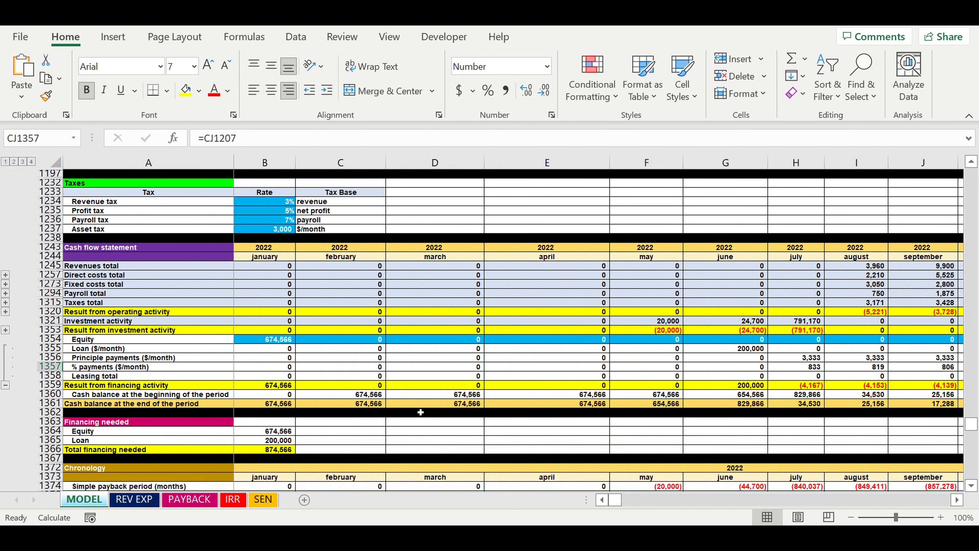
pyautogui.scroll(-1, 420, 412)
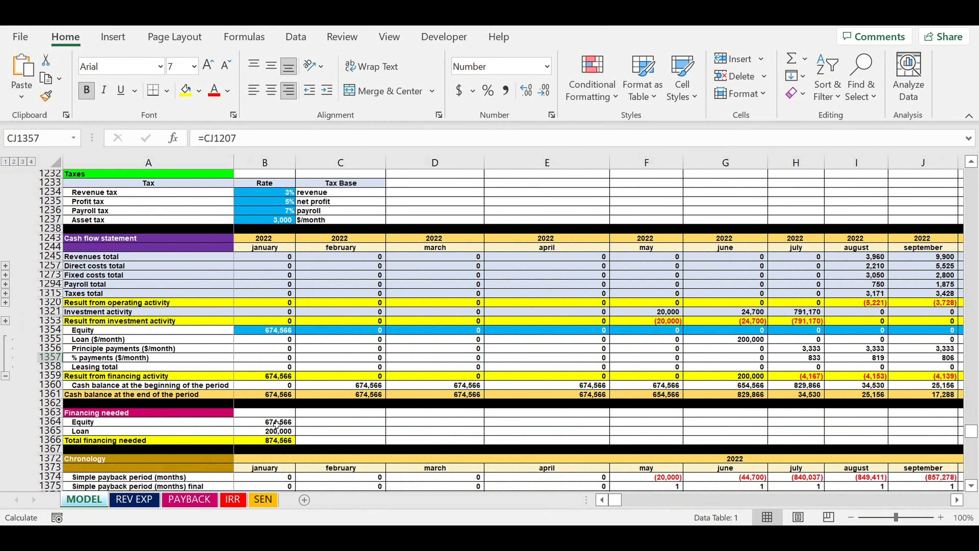
pyautogui.moveTo(269, 424); pyautogui.dragTo(270, 432)
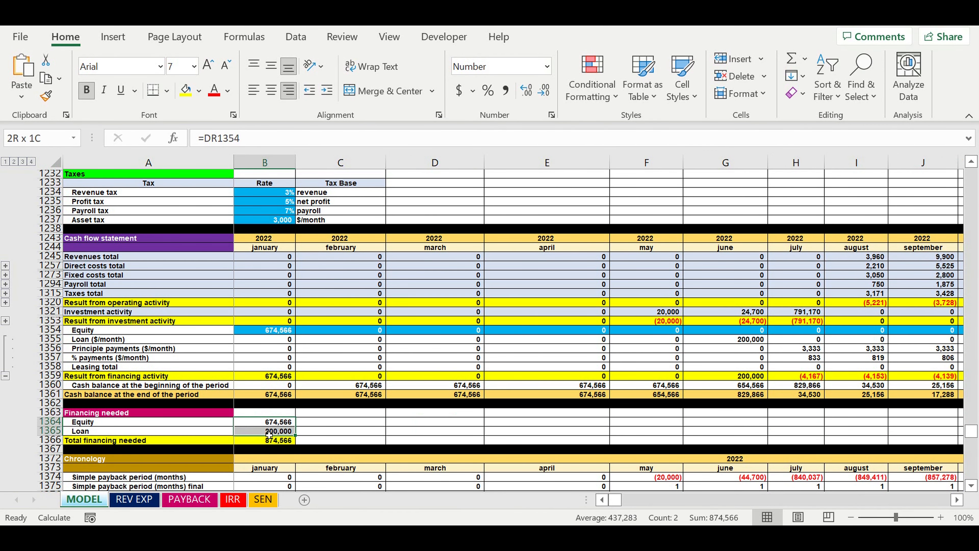
# Review the simple and discounted payback rows under Chronology and the simple payback period chart
pyautogui.scroll(-4, 357, 413)
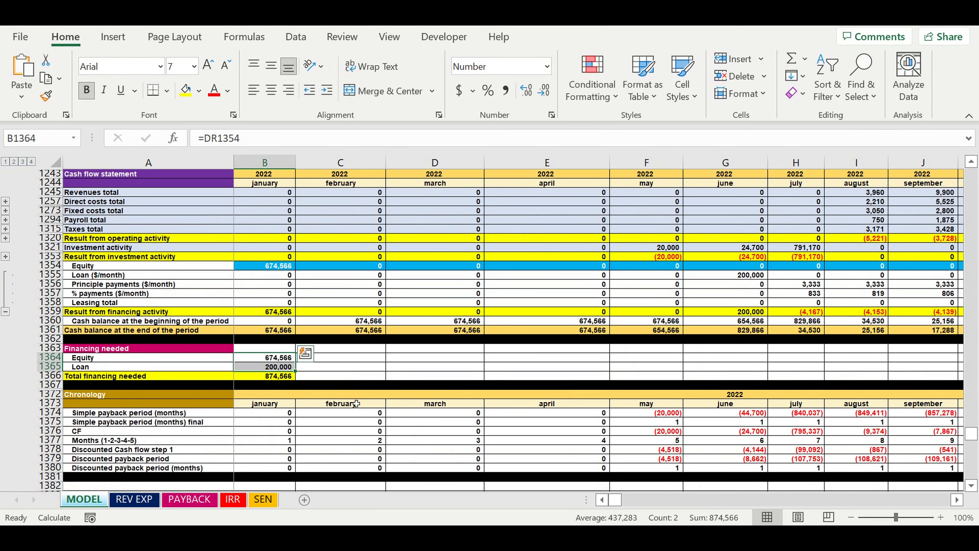
pyautogui.scroll(-4, 357, 403)
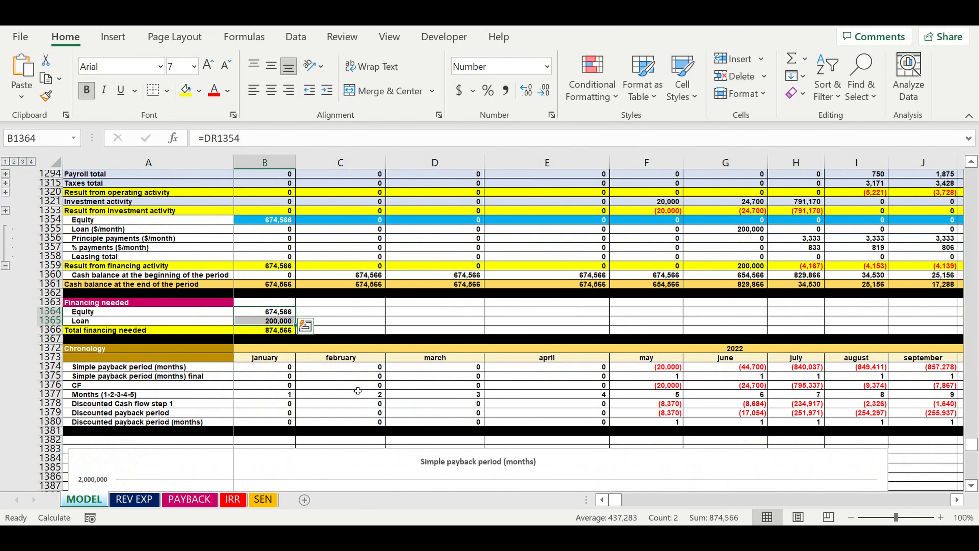
pyautogui.scroll(-1, 358, 388)
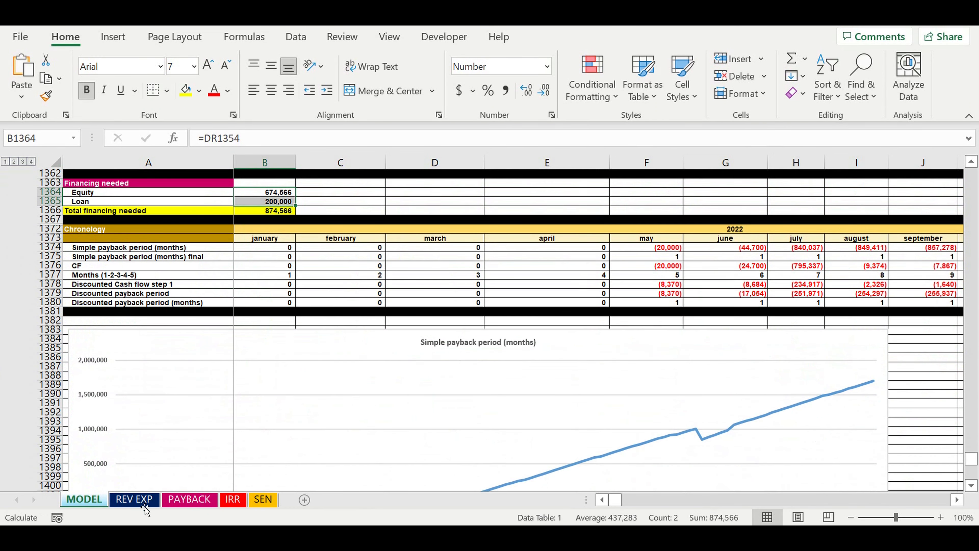
# Review the monthly revenues, expenses, profit, profitability and payback rows on the REV EXP sheet
pyautogui.click(135, 499)
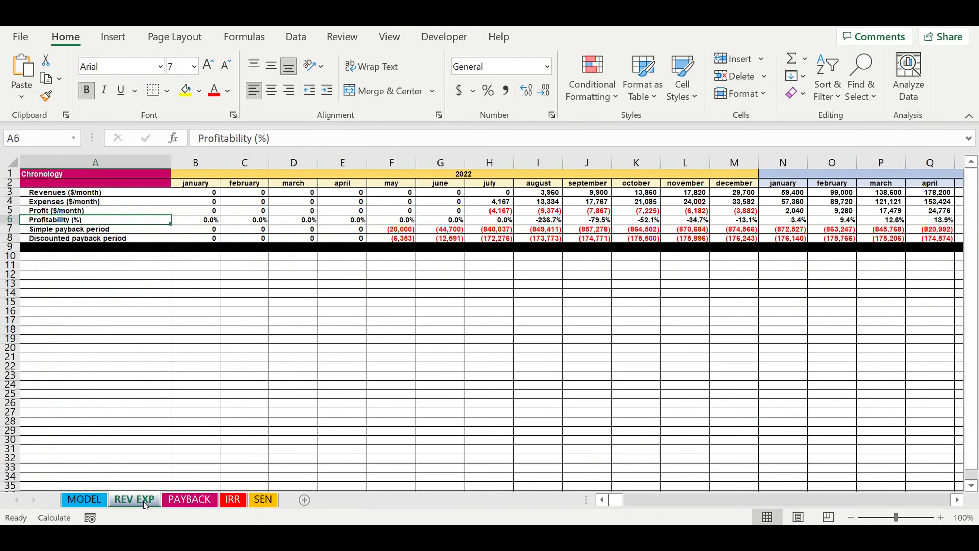
pyautogui.click(8, 187)
pyautogui.click(9, 196)
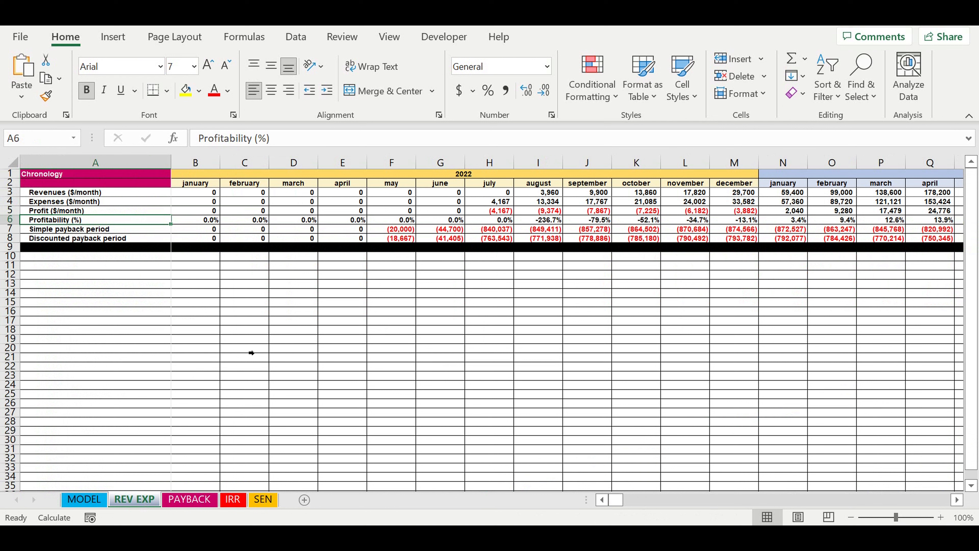
pyautogui.moveTo(613, 500)
pyautogui.mouseDown()
pyautogui.moveTo(632, 502)
pyautogui.moveTo(616, 502)
pyautogui.mouseUp()
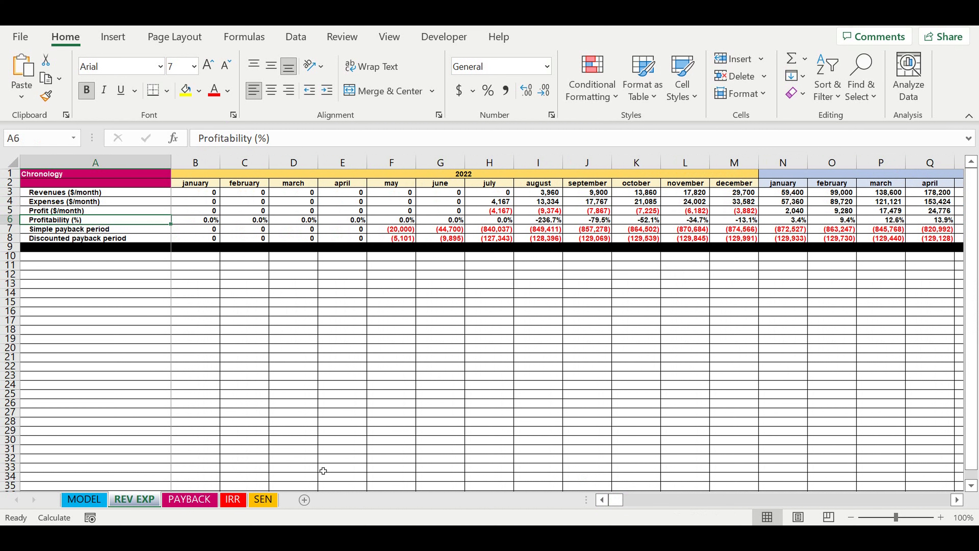
# Examine the simple and discounted payback chart on the PAYBACK sheet and the discount rate on the IRR sheet
pyautogui.click(189, 500)
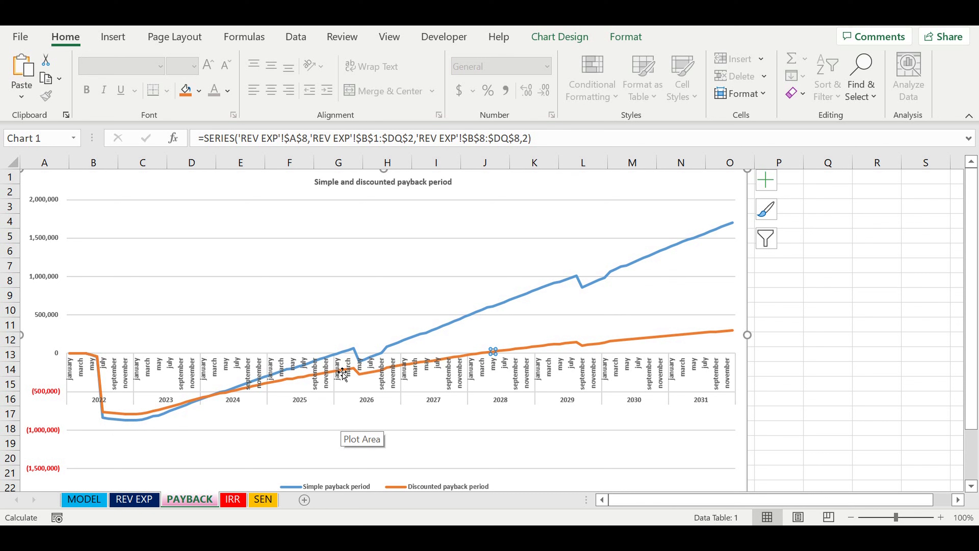
pyautogui.moveTo(355, 354)
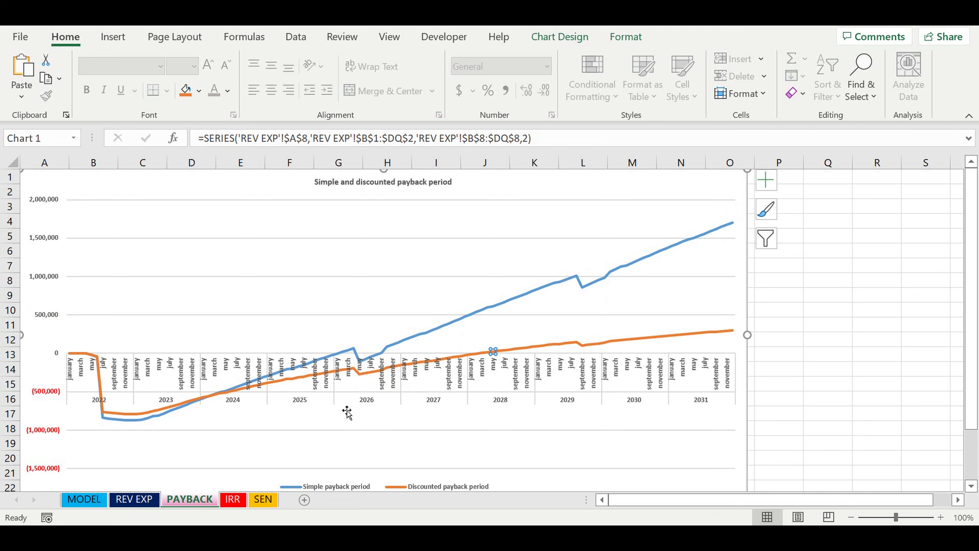
pyautogui.click(233, 499)
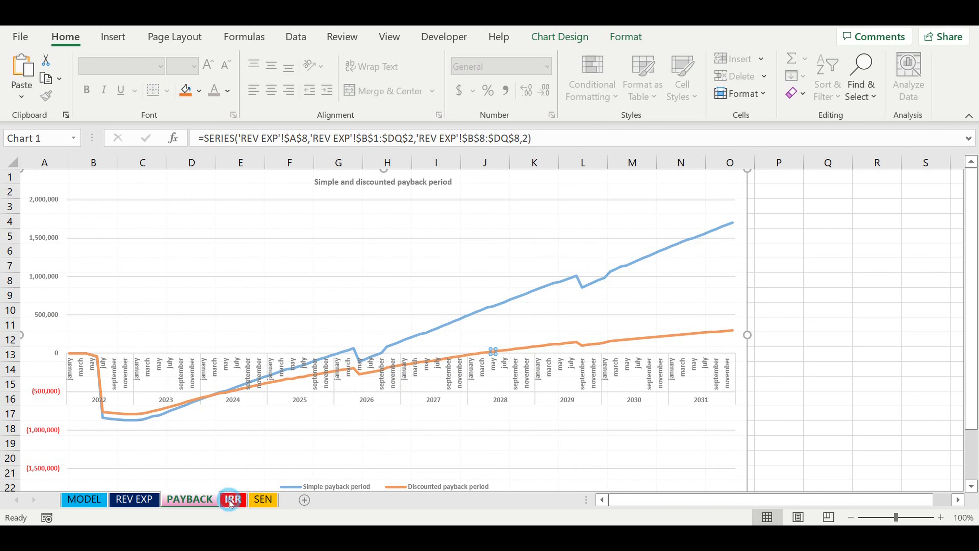
pyautogui.click(158, 174)
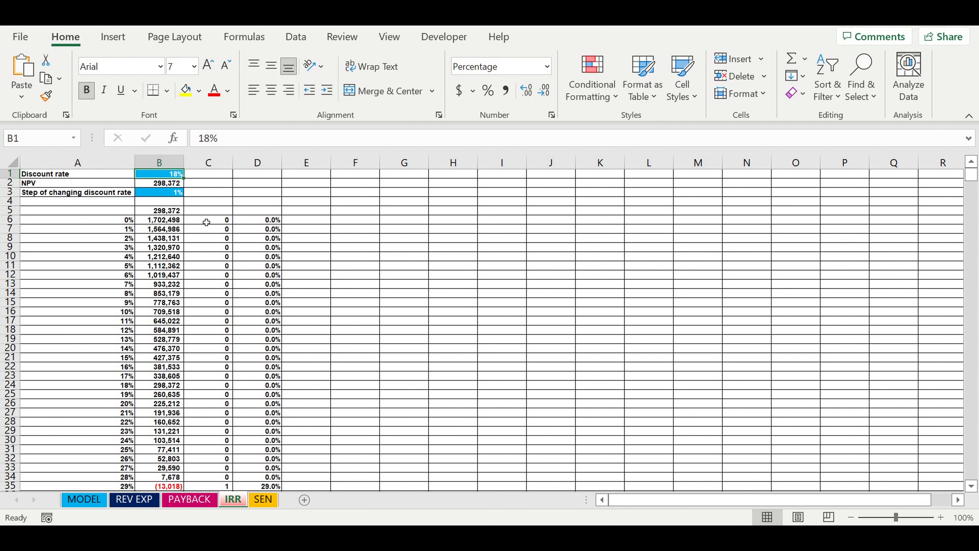
# View the sensitivity table on the SEN sheet and select the adjustment step of coeff value
pyautogui.click(258, 499)
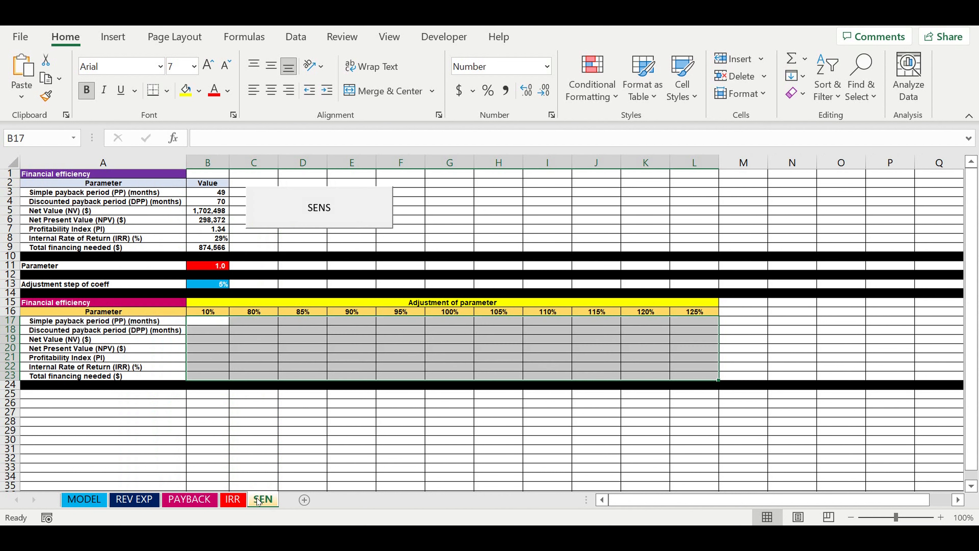
pyautogui.click(330, 406)
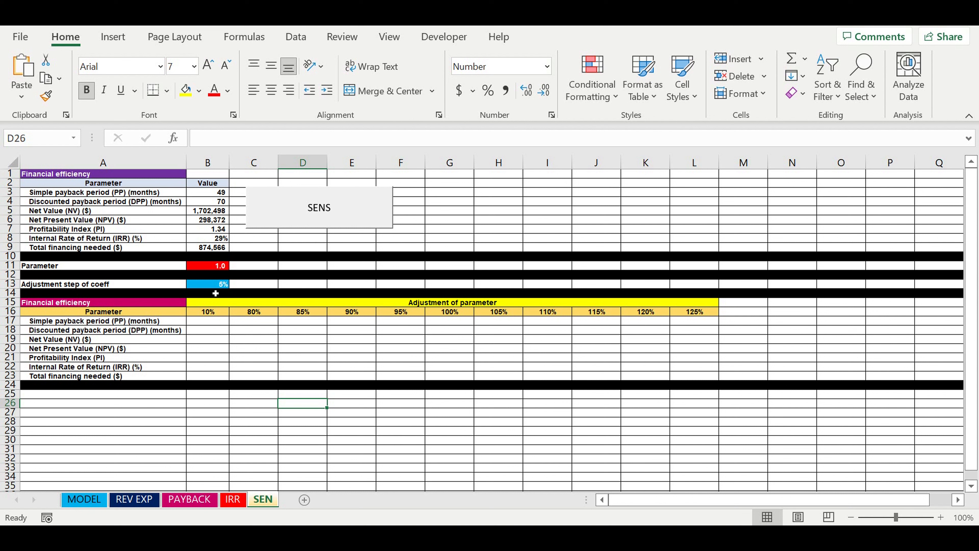
pyautogui.click(208, 287)
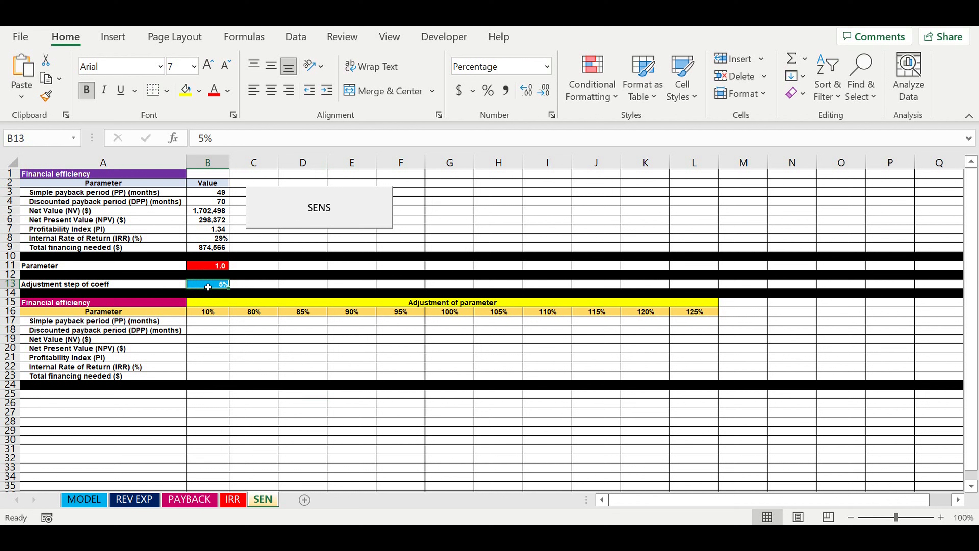
# On the MODEL sheet, link January's Miles / month to the sensitivity parameter with the formula =25000*SEN!$B$11
pyautogui.click(82, 501)
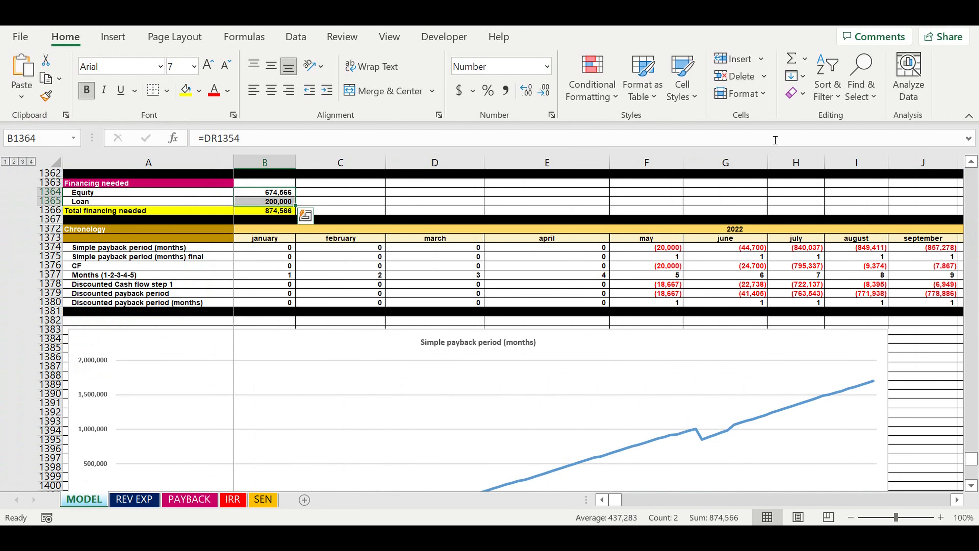
pyautogui.moveTo(970, 461); pyautogui.dragTo(873, 87)
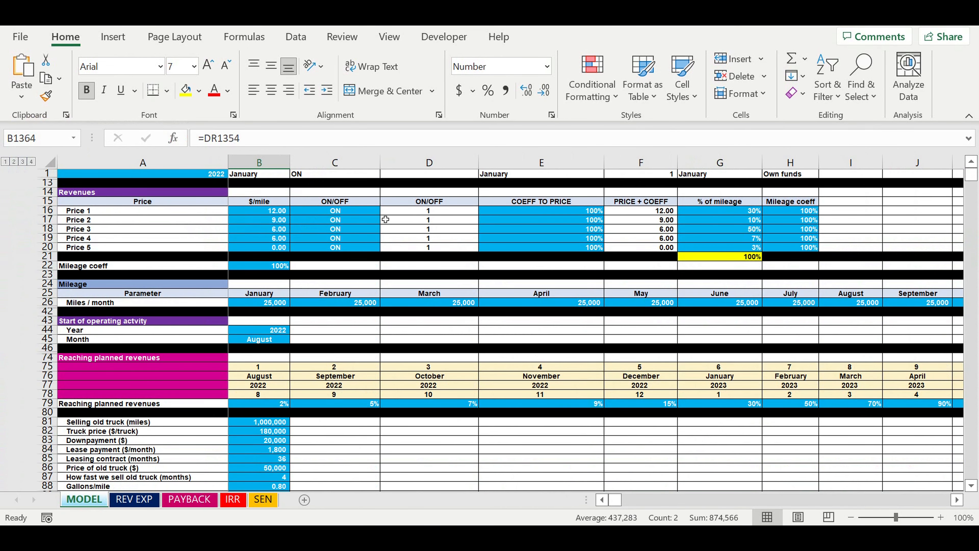
pyautogui.click(258, 302)
pyautogui.click(204, 138)
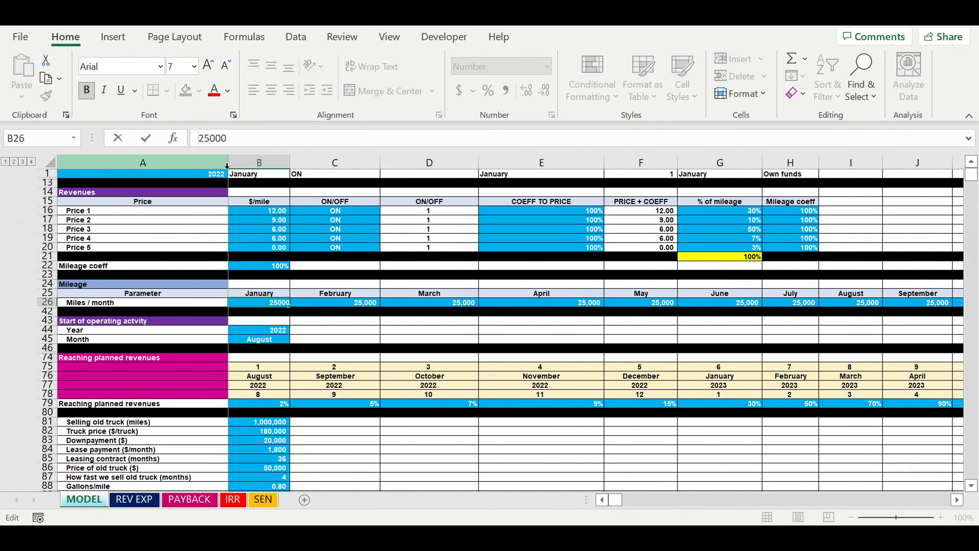
pyautogui.write('=')
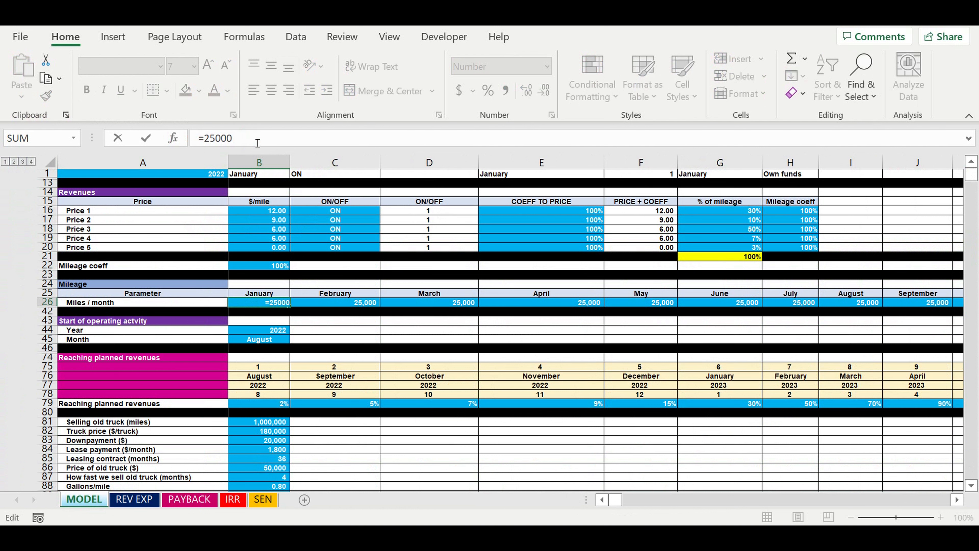
pyautogui.write('*')
pyautogui.click(262, 499)
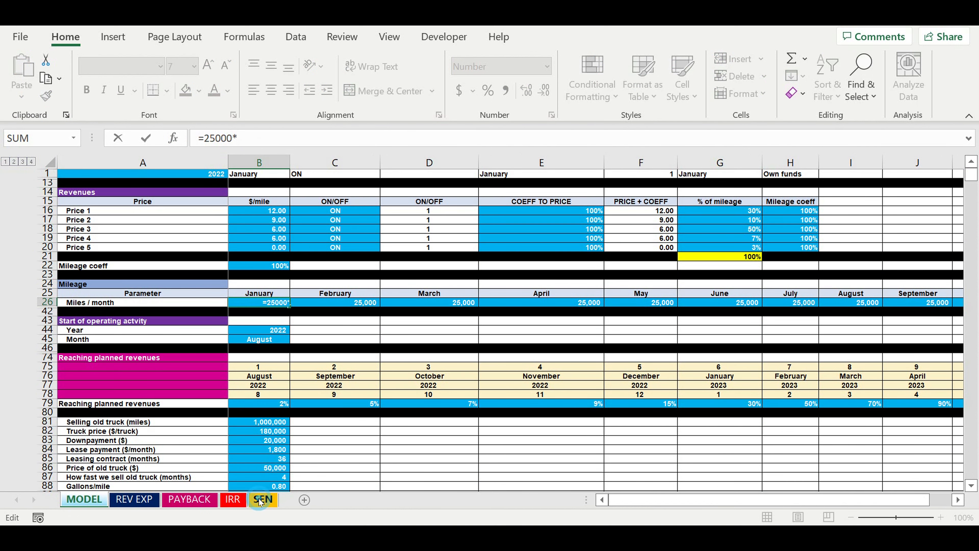
pyautogui.click(208, 268)
pyautogui.click(259, 138)
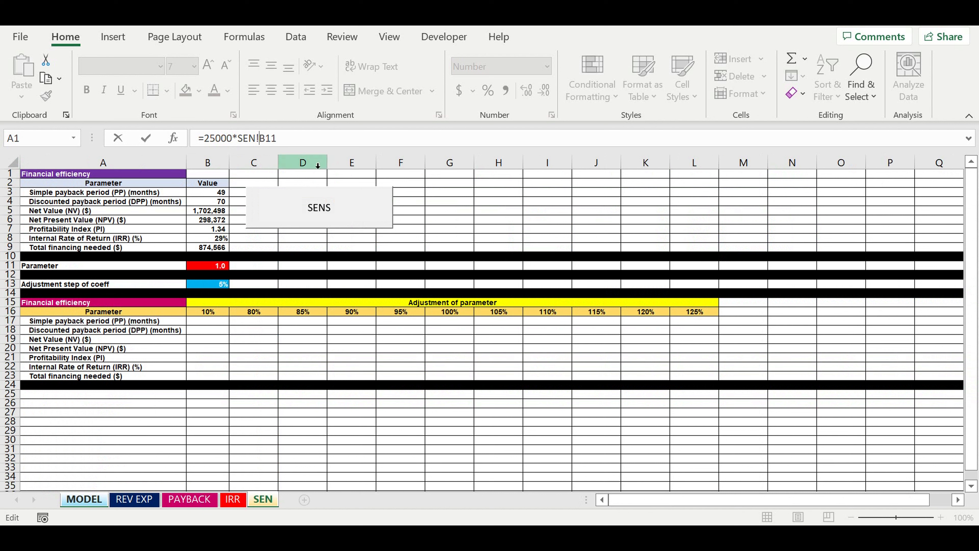
pyautogui.write('$')
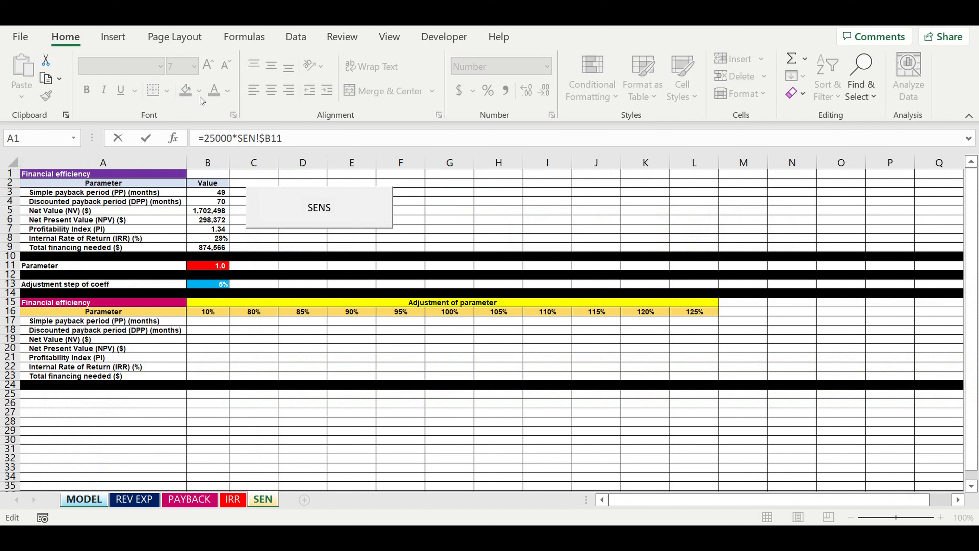
pyautogui.click(271, 139)
pyautogui.press('Return')
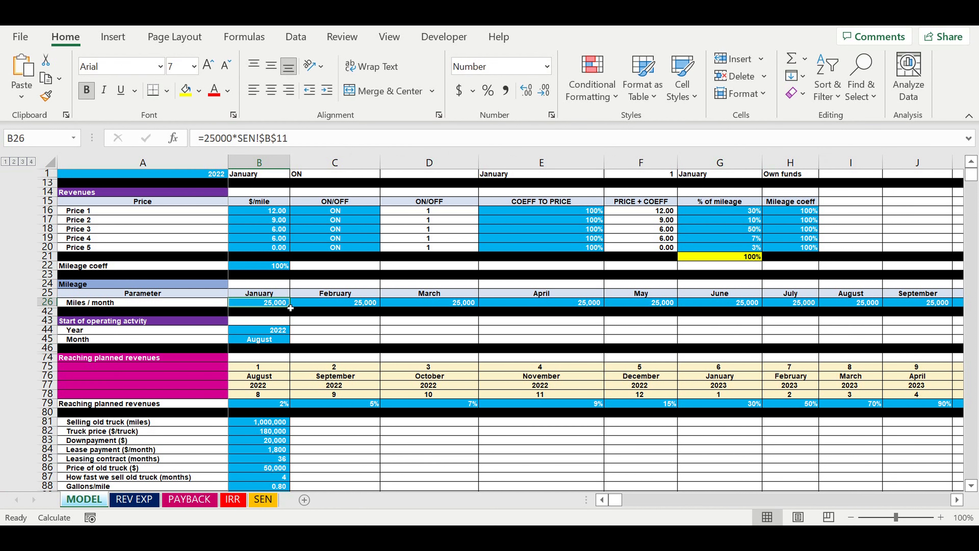
# Copy January's Miles / month formula across all months through December
pyautogui.click(273, 311)
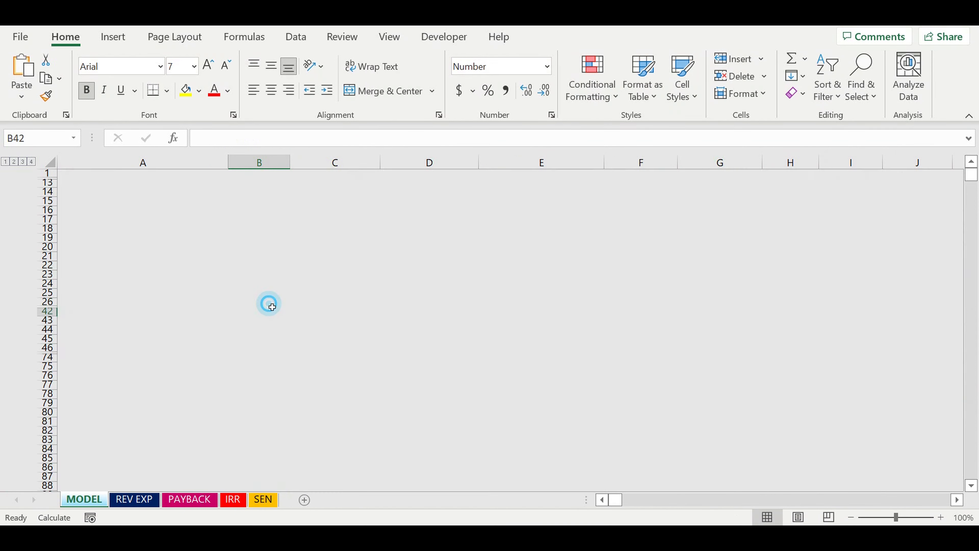
pyautogui.click(282, 305)
pyautogui.moveTo(289, 305); pyautogui.dragTo(925, 303)
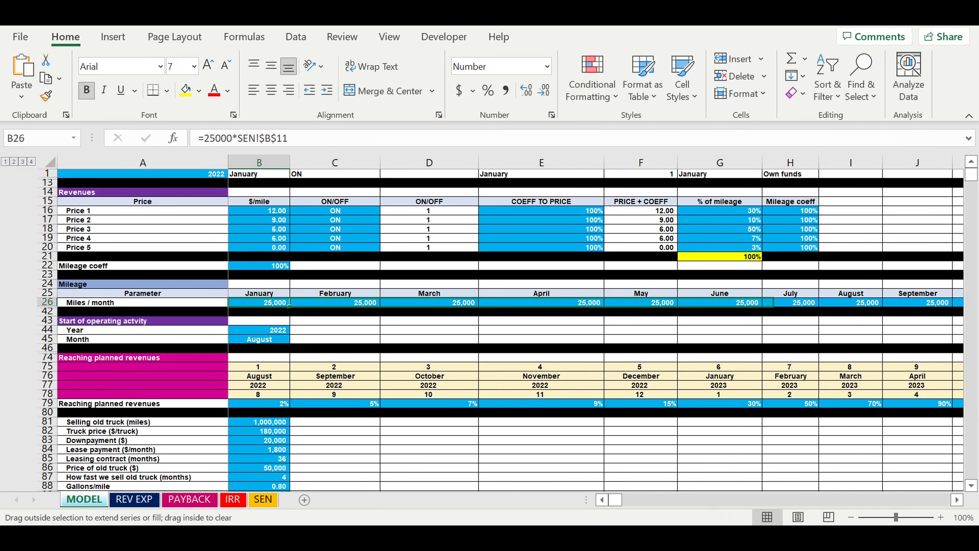
pyautogui.moveTo(971, 333); pyautogui.dragTo(919, 346)
pyautogui.moveTo(921, 308); pyautogui.dragTo(758, 307)
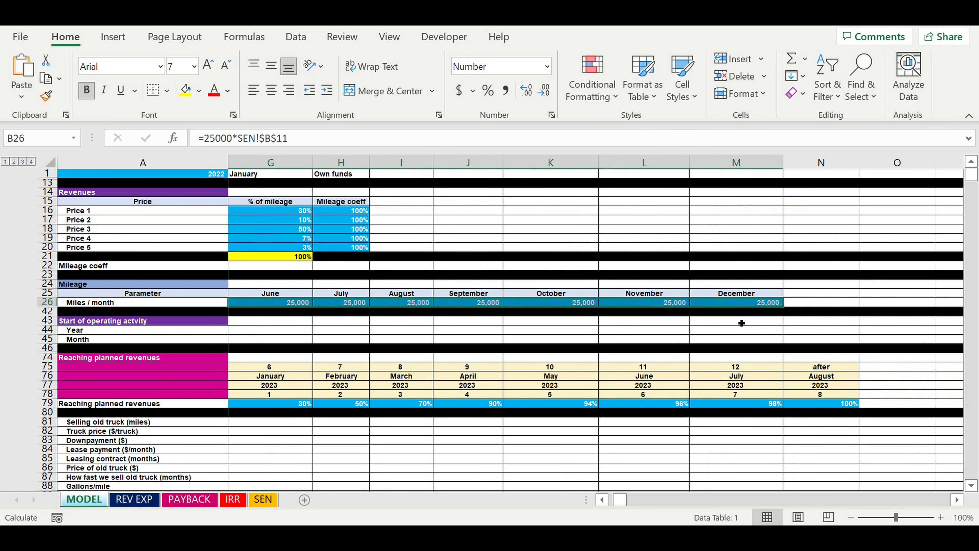
pyautogui.click(741, 323)
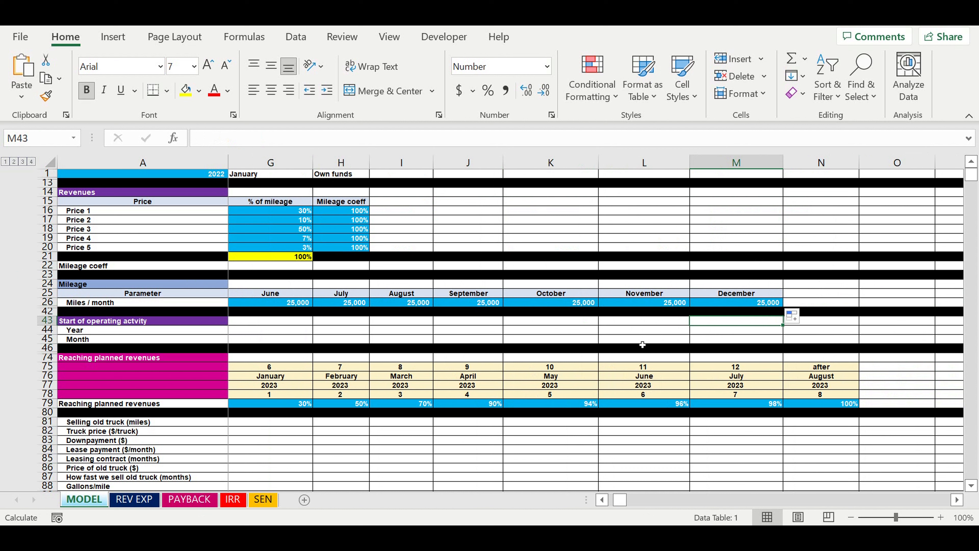
pyautogui.moveTo(619, 502); pyautogui.dragTo(592, 501)
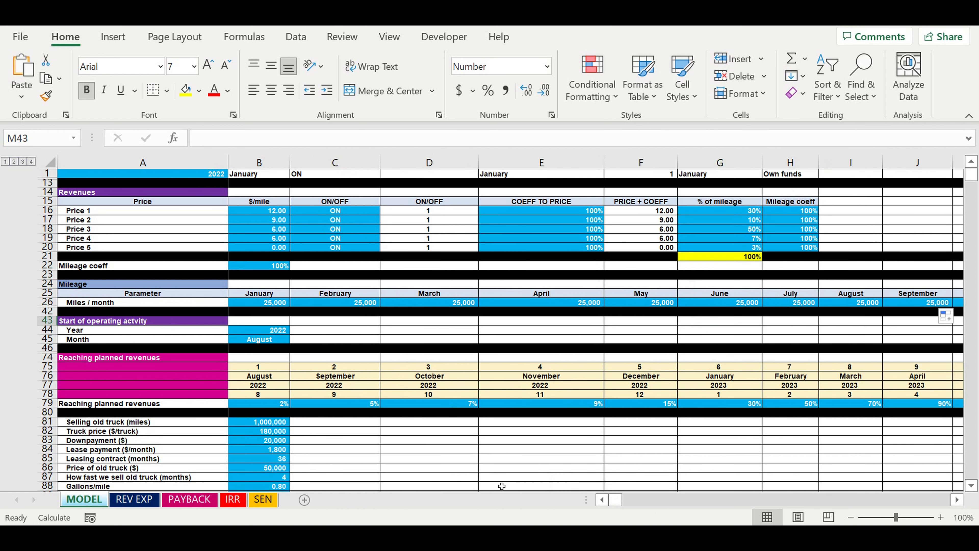
# Return to the SEN sheet with the financial efficiency values and the empty sensitivity table
pyautogui.click(262, 500)
pyautogui.click(262, 331)
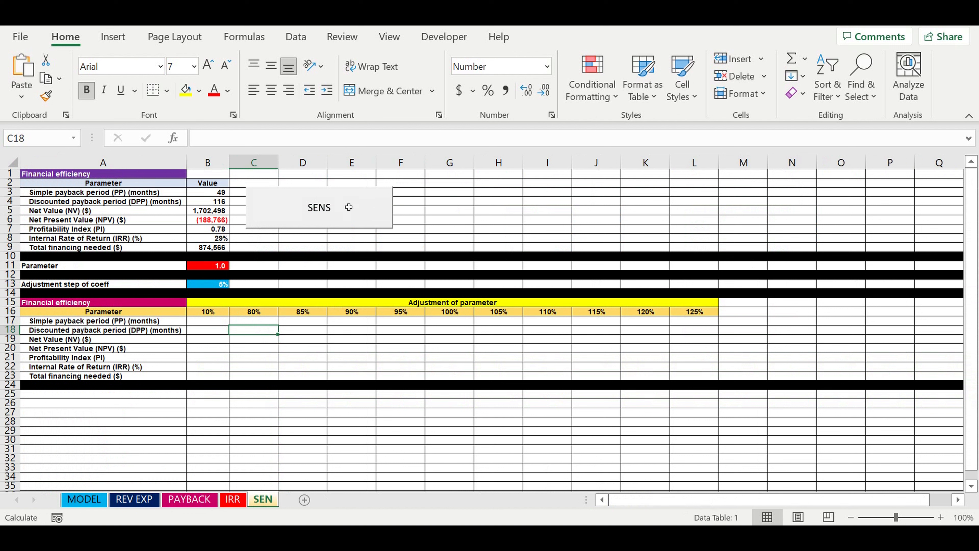
pyautogui.click(312, 208)
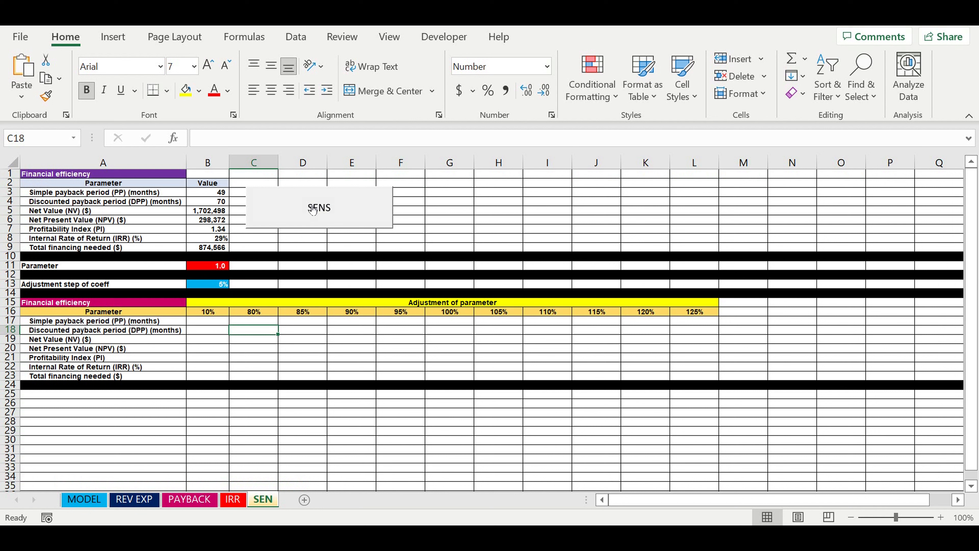
# Try an adjustment step of coeff of 10% for the adjustment row, and restore the step to 5%
pyautogui.click(209, 286)
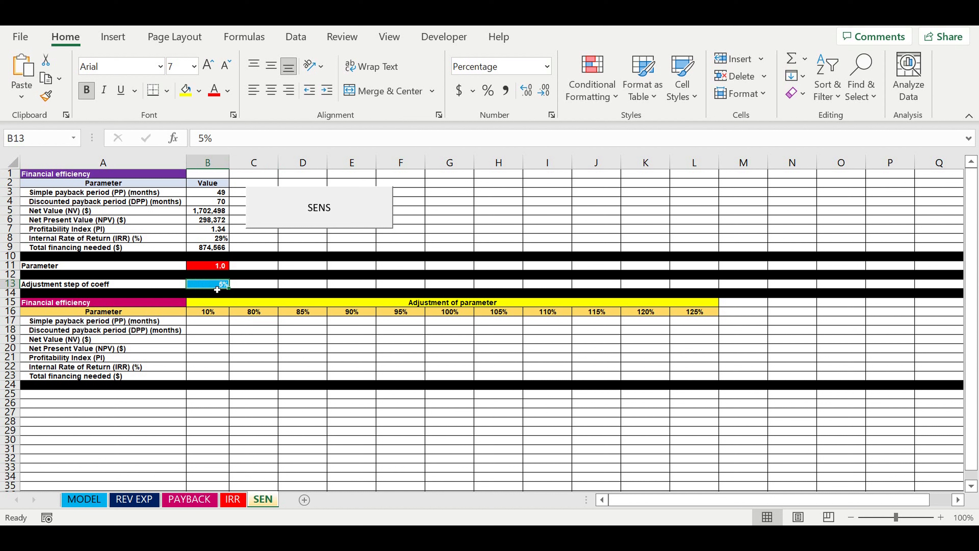
pyautogui.write('10')
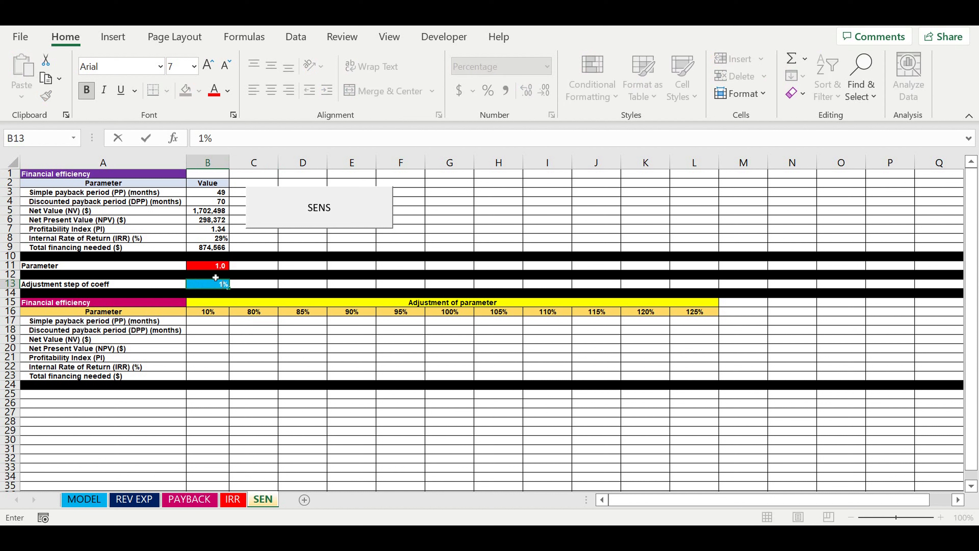
pyautogui.press('Return')
pyautogui.click(256, 341)
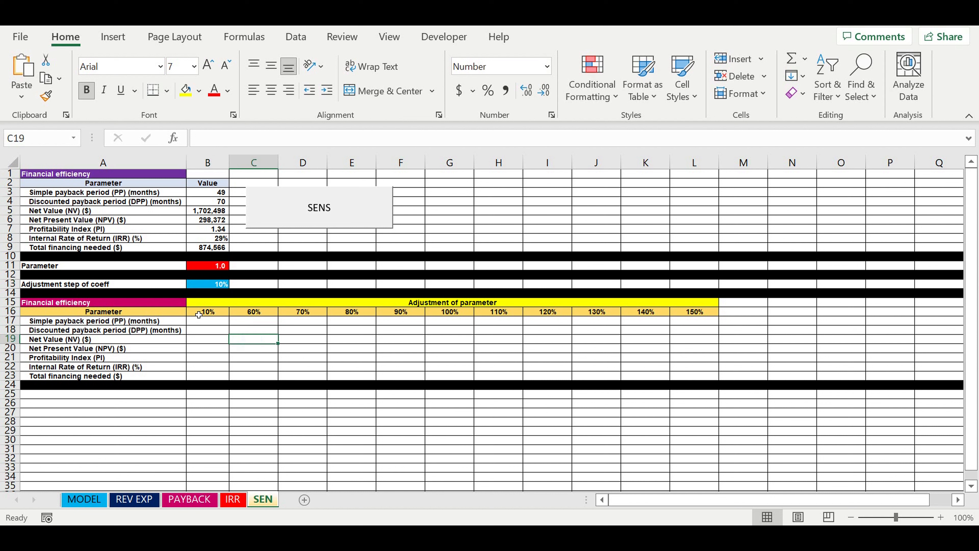
pyautogui.moveTo(207, 315); pyautogui.dragTo(696, 317)
pyautogui.click(214, 284)
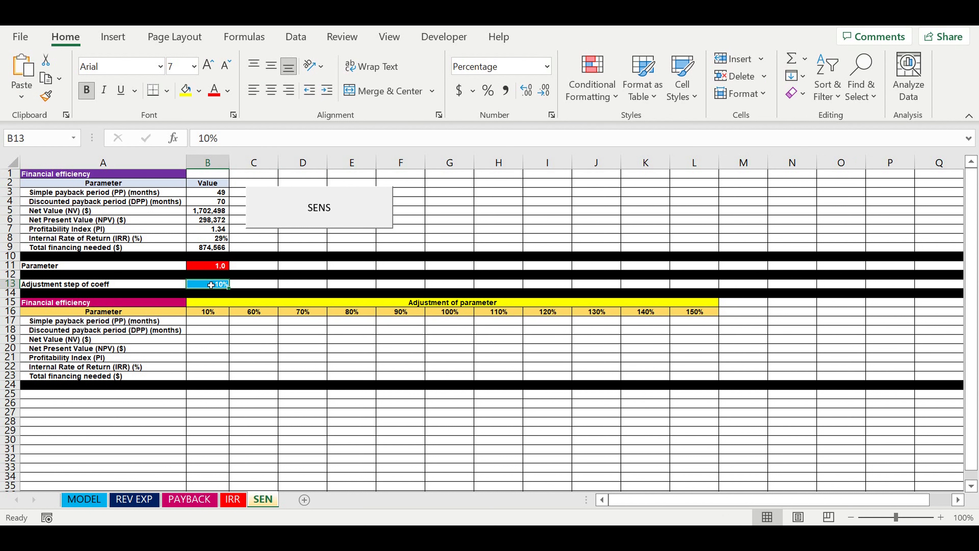
pyautogui.write('5')
pyautogui.press('Return')
pyautogui.click(283, 359)
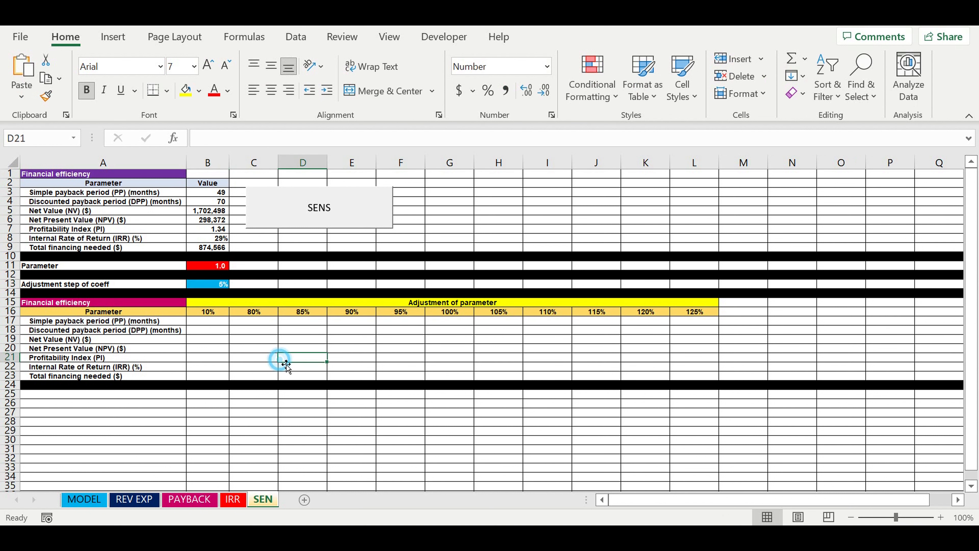
# Run the SENS calculation for the monthly mileage sensitivity and examine the Net Present Value at the 80% coefficient
pyautogui.click(405, 361)
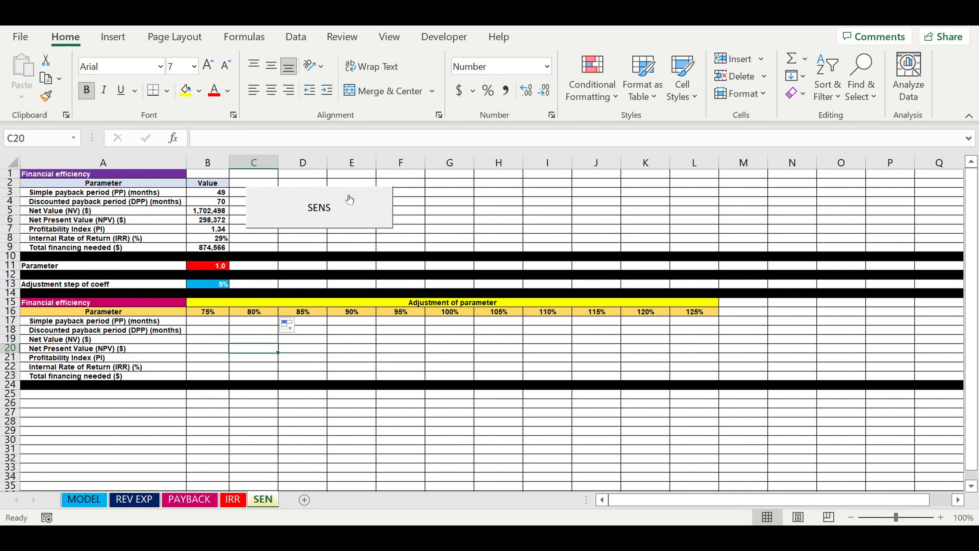
pyautogui.click(329, 208)
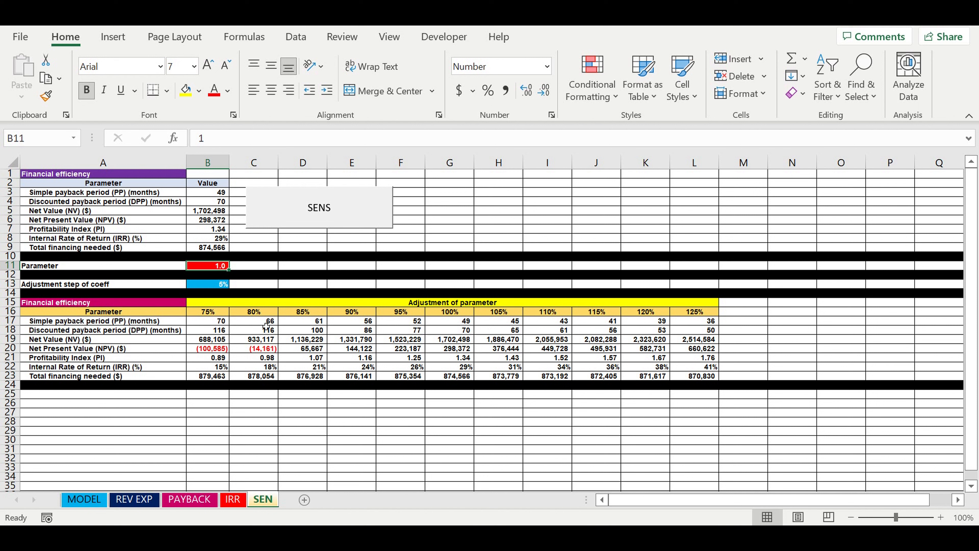
pyautogui.click(260, 314)
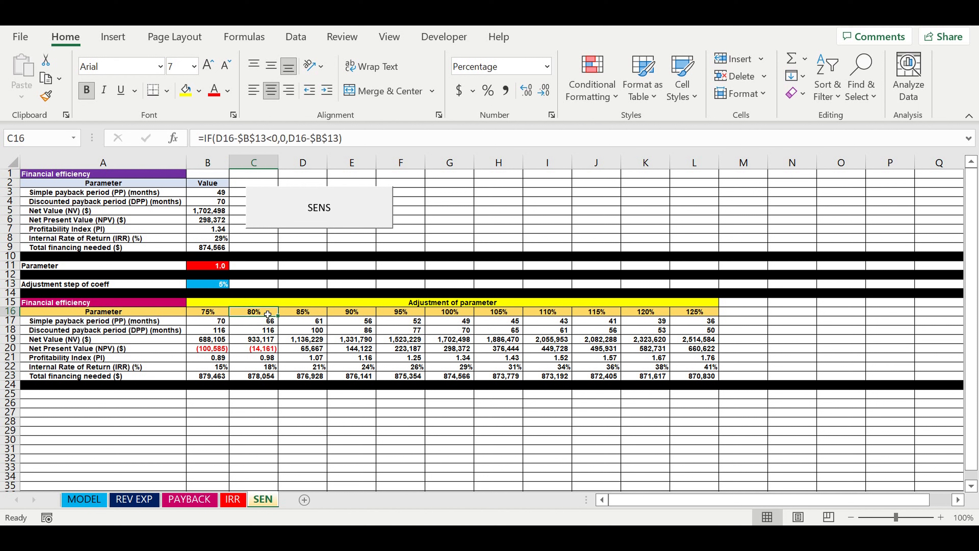
pyautogui.click(264, 349)
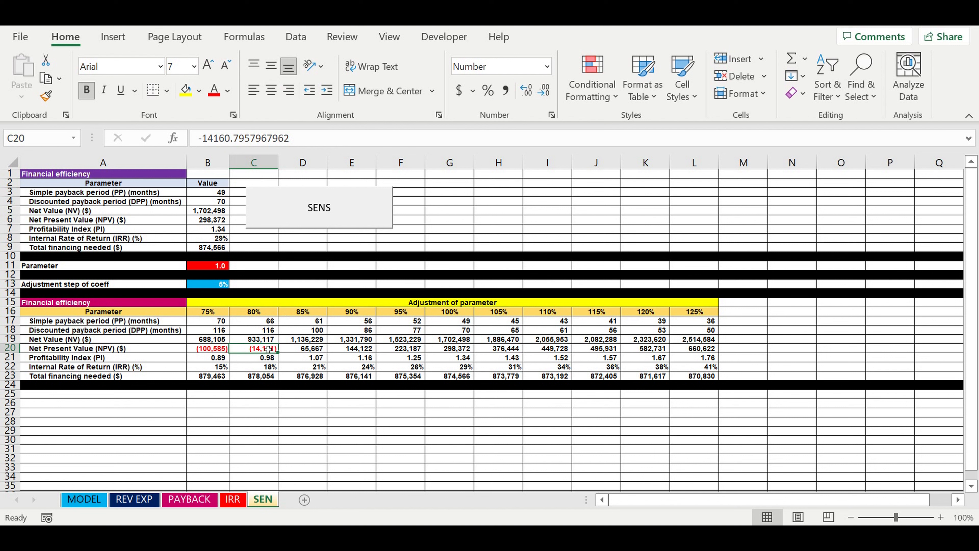
# Clear the mileage sensitivity results in B17:L23
pyautogui.moveTo(213, 324); pyautogui.dragTo(679, 377)
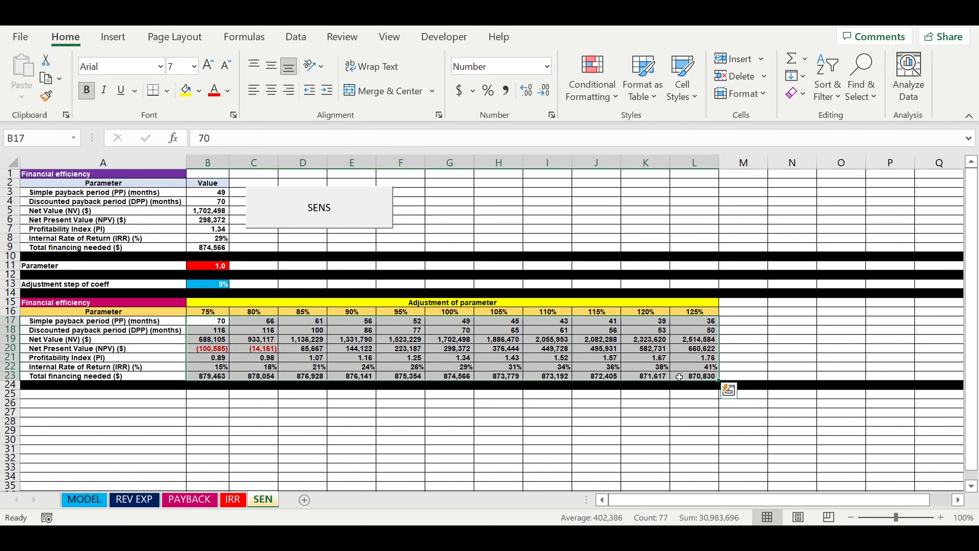
pyautogui.press('Delete')
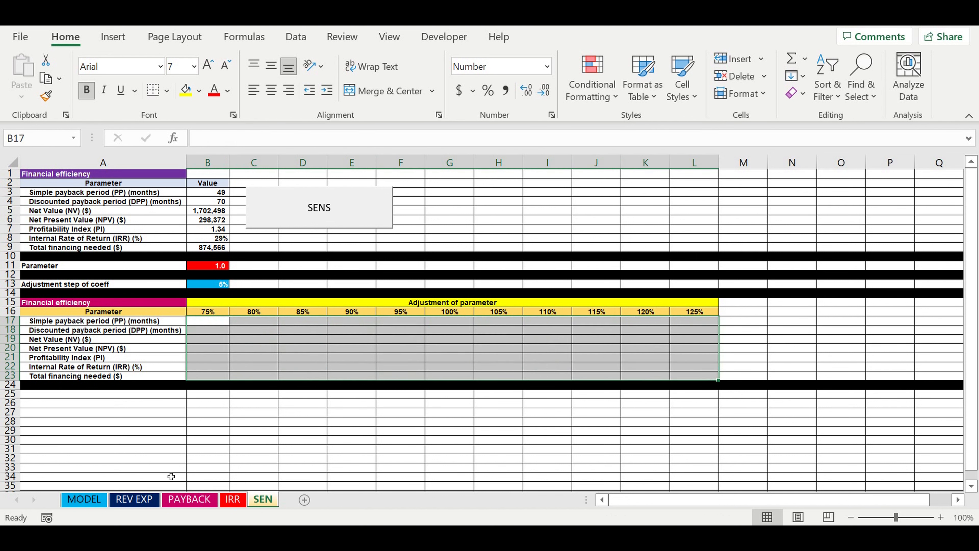
# On the MODEL sheet, replace the Miles / month formulas from January through December with their plain values
pyautogui.click(96, 504)
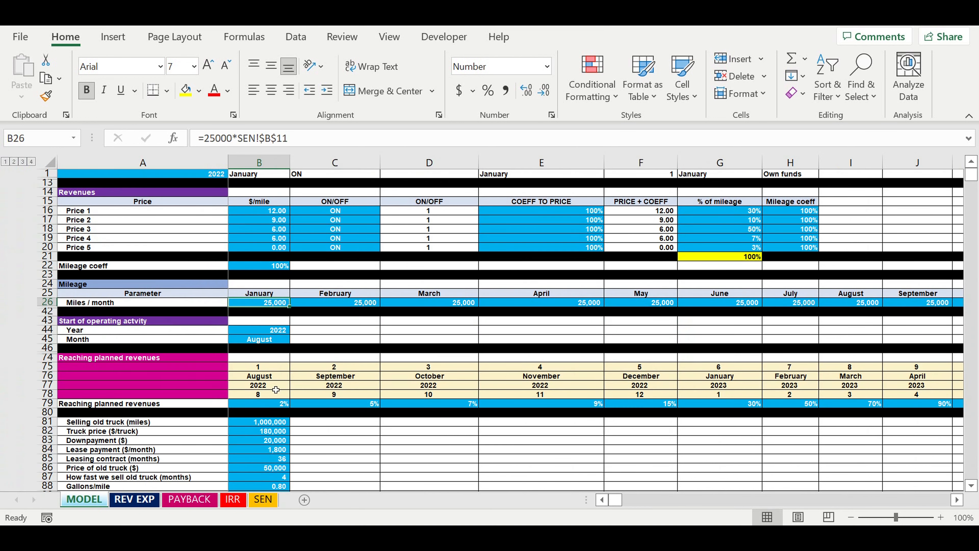
pyautogui.click(339, 341)
pyautogui.click(266, 303)
pyautogui.moveTo(358, 304); pyautogui.dragTo(676, 304)
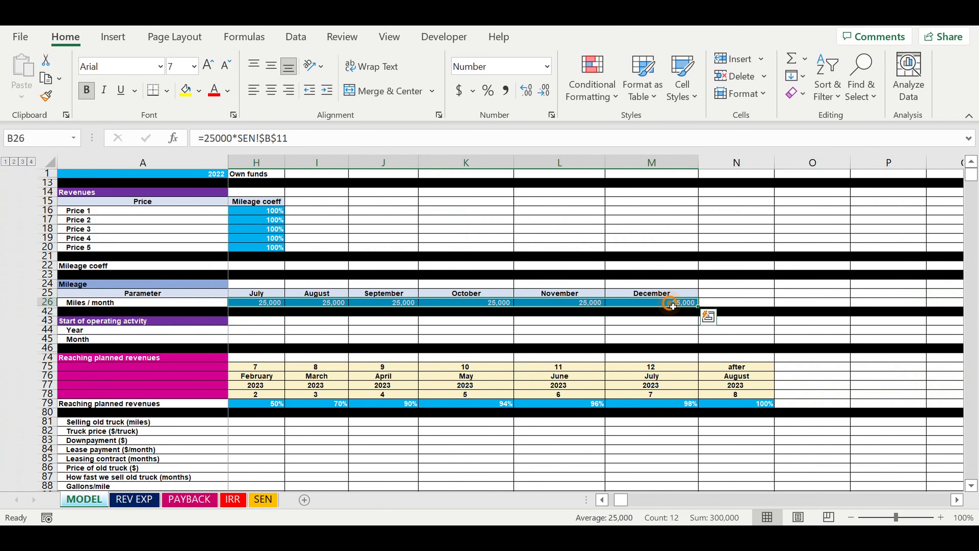
pyautogui.rightClick(676, 305)
pyautogui.click(707, 120)
pyautogui.moveTo(621, 499); pyautogui.dragTo(615, 499)
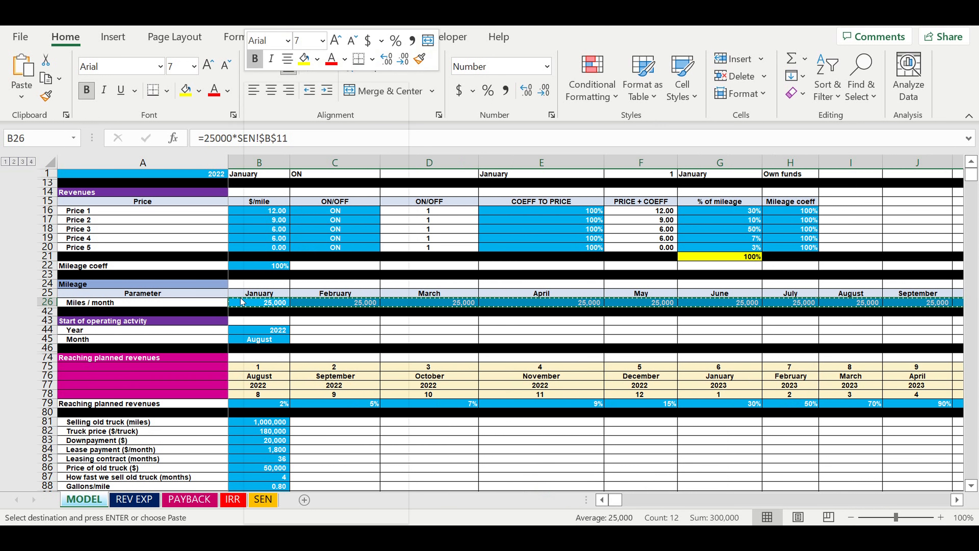
pyautogui.rightClick(248, 306)
pyautogui.click(306, 166)
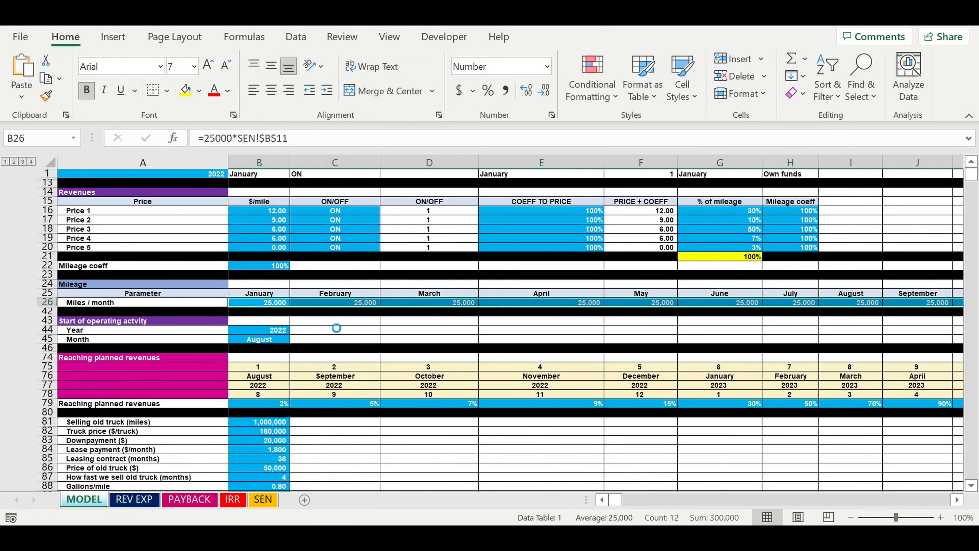
pyautogui.click(346, 305)
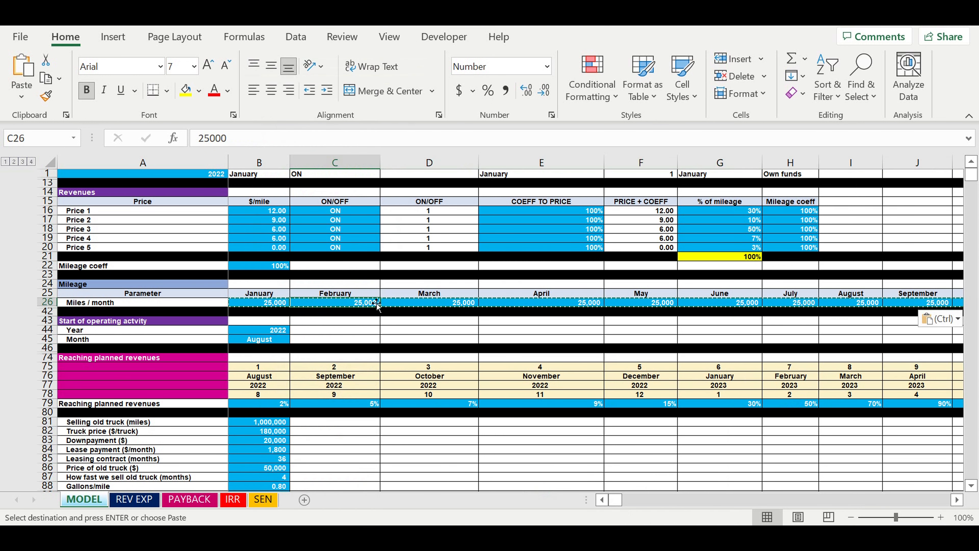
pyautogui.press('Escape')
pyautogui.click(420, 304)
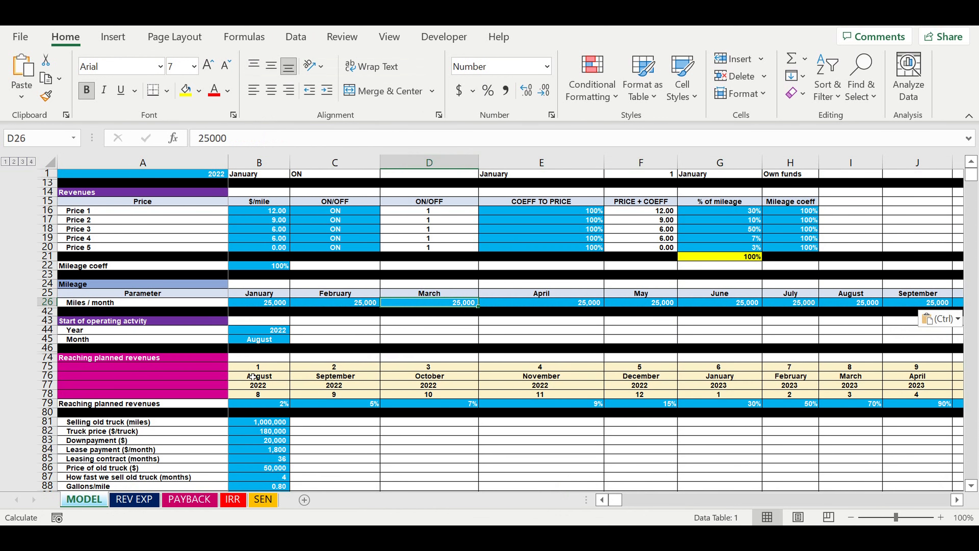
# Link Price of gas ($/gallon) in B89 to the sensitivity parameter with the formula =3*SEN!B11
pyautogui.scroll(-1, 258, 376)
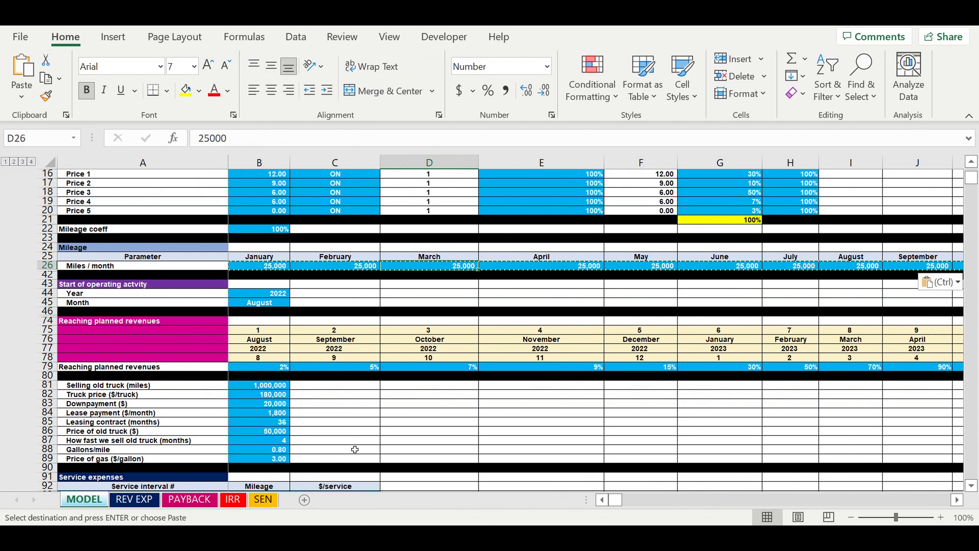
pyautogui.click(270, 459)
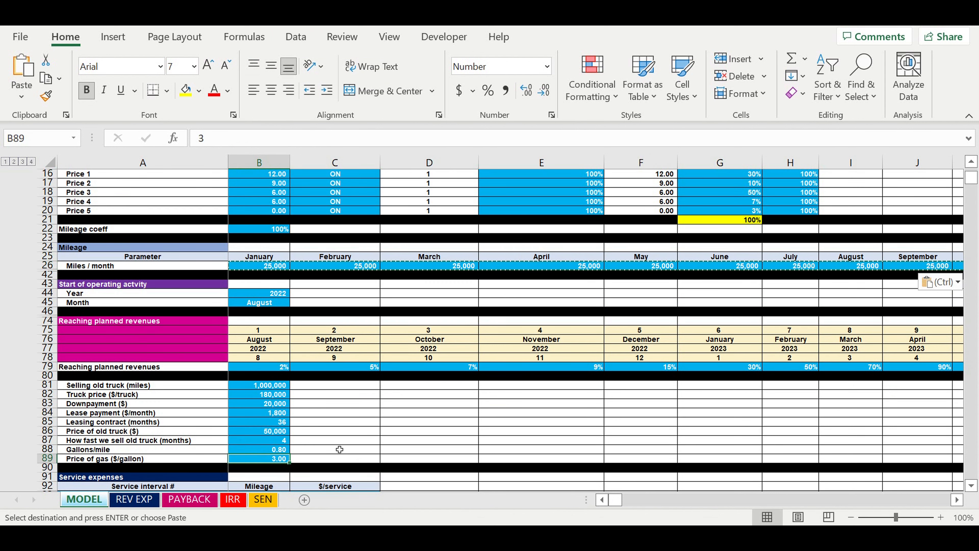
pyautogui.click(202, 142)
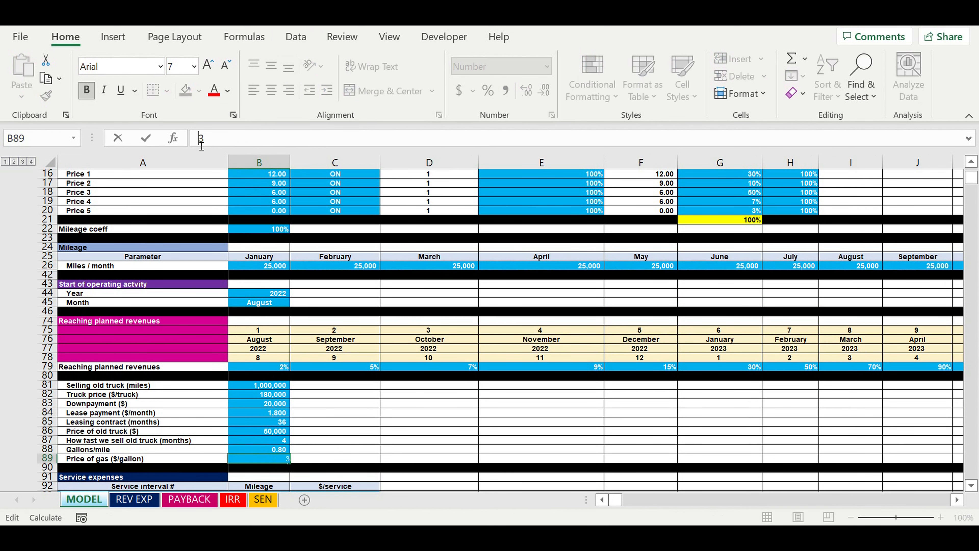
pyautogui.write('=3*')
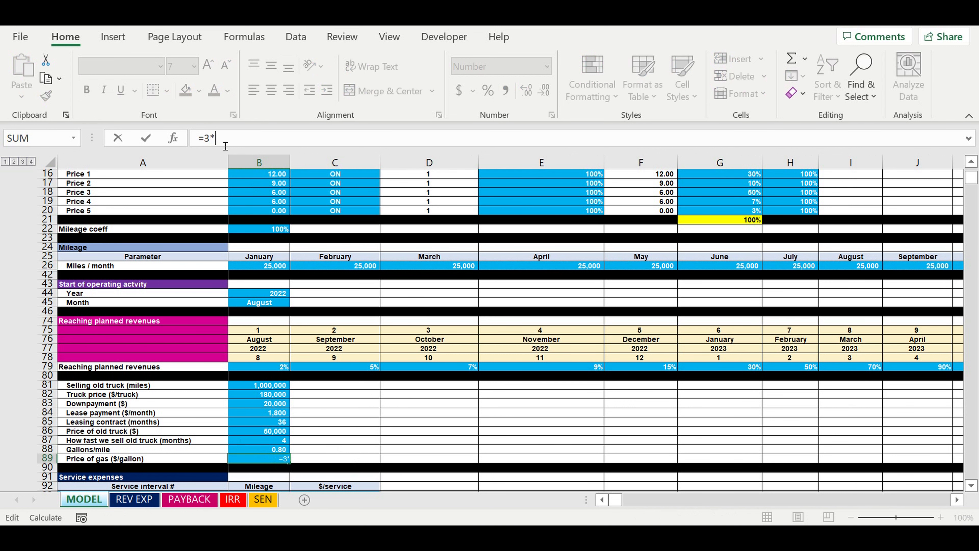
pyautogui.click(265, 501)
pyautogui.click(212, 268)
pyautogui.press('Return')
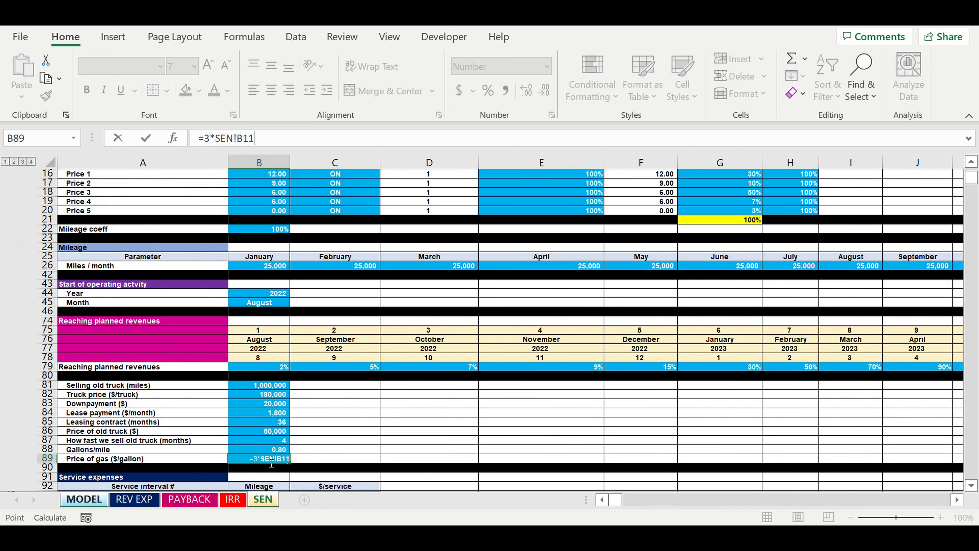
pyautogui.press('Return')
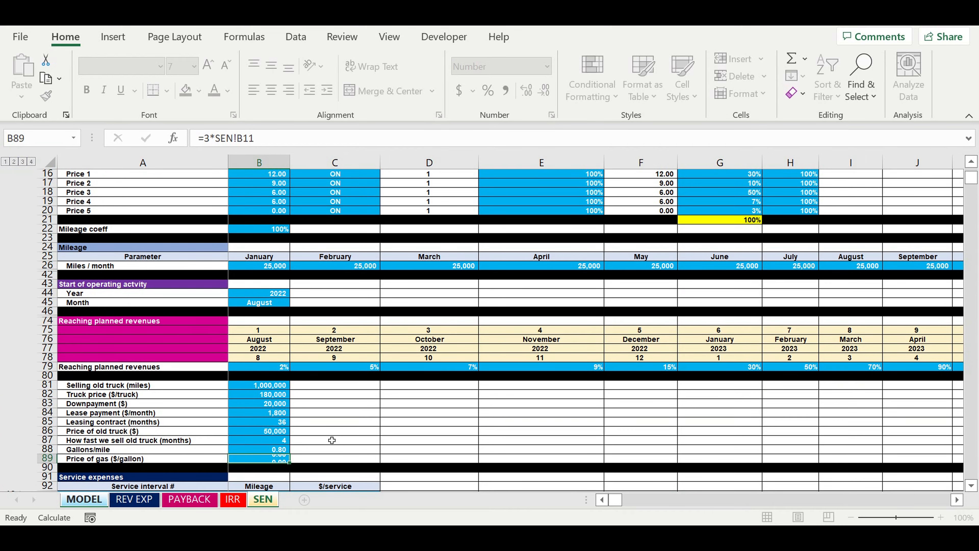
pyautogui.click(263, 458)
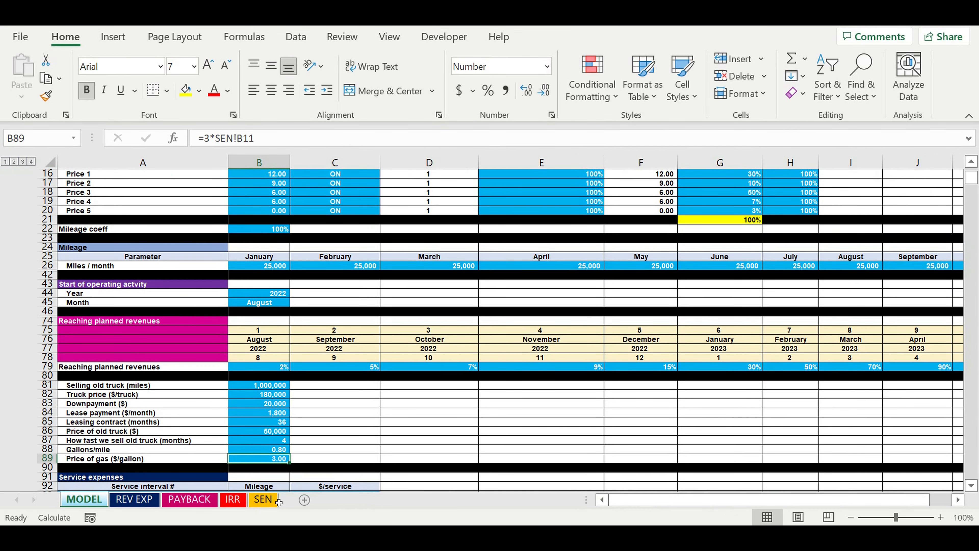
# On the SEN sheet, set the adjustment step of coeff to 10% and run the SENS calculation for the gas price
pyautogui.click(269, 501)
pyautogui.click(237, 356)
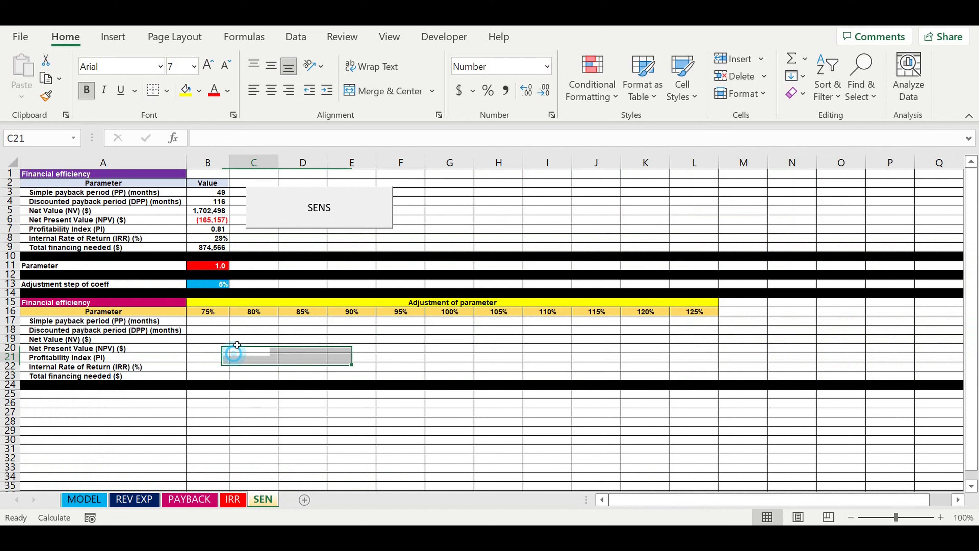
pyautogui.click(211, 286)
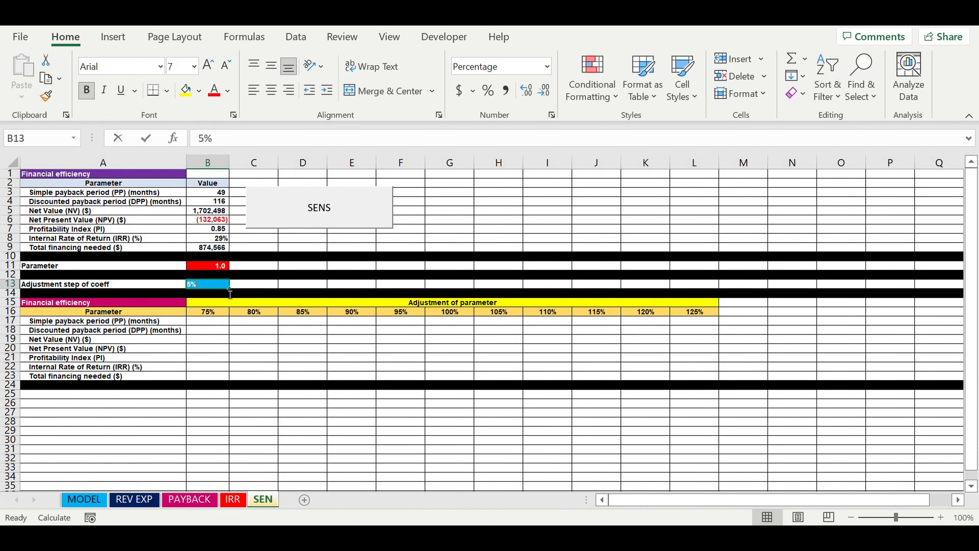
pyautogui.write('10')
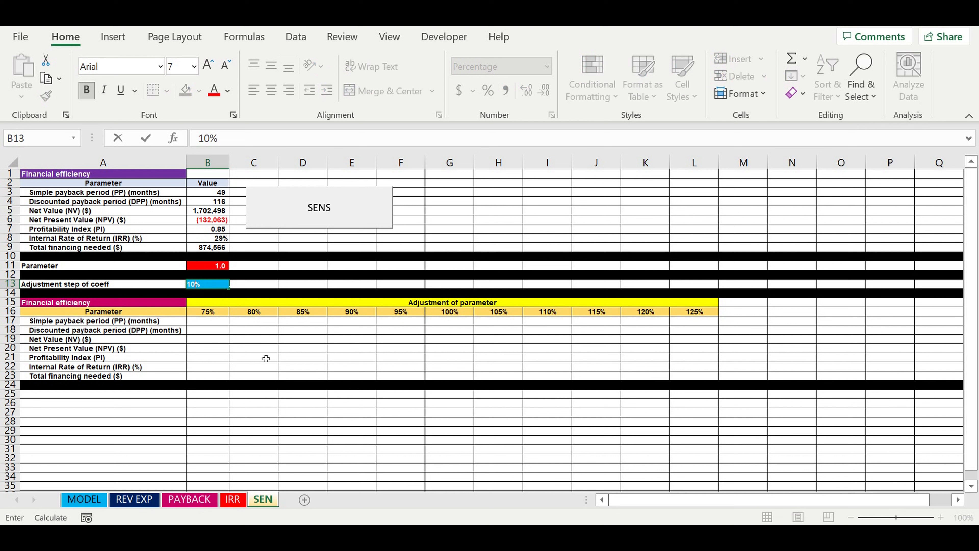
pyautogui.click(290, 356)
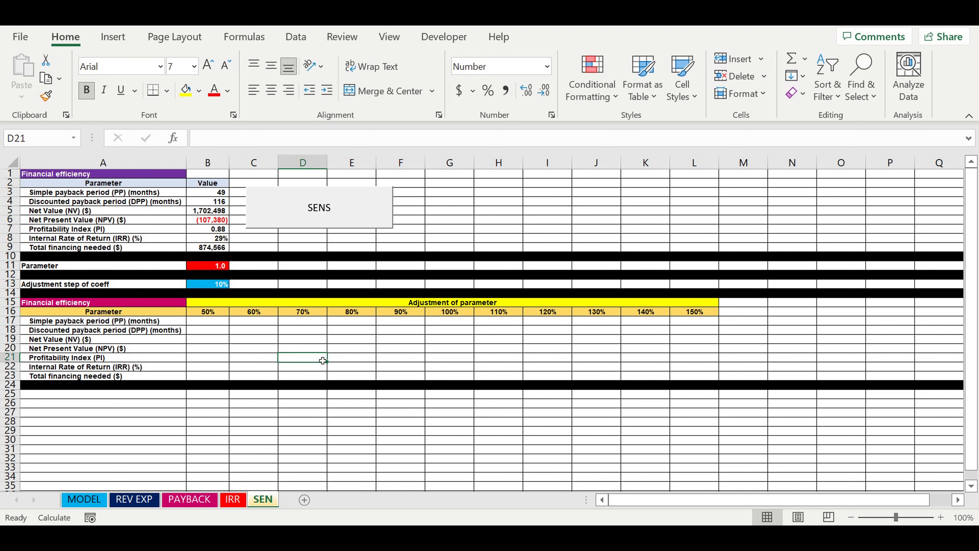
pyautogui.click(503, 378)
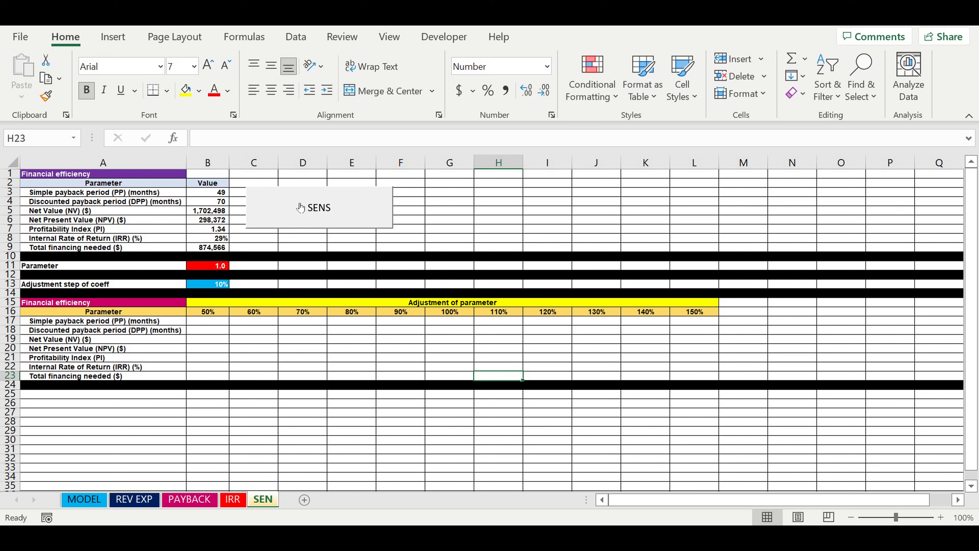
pyautogui.click(300, 208)
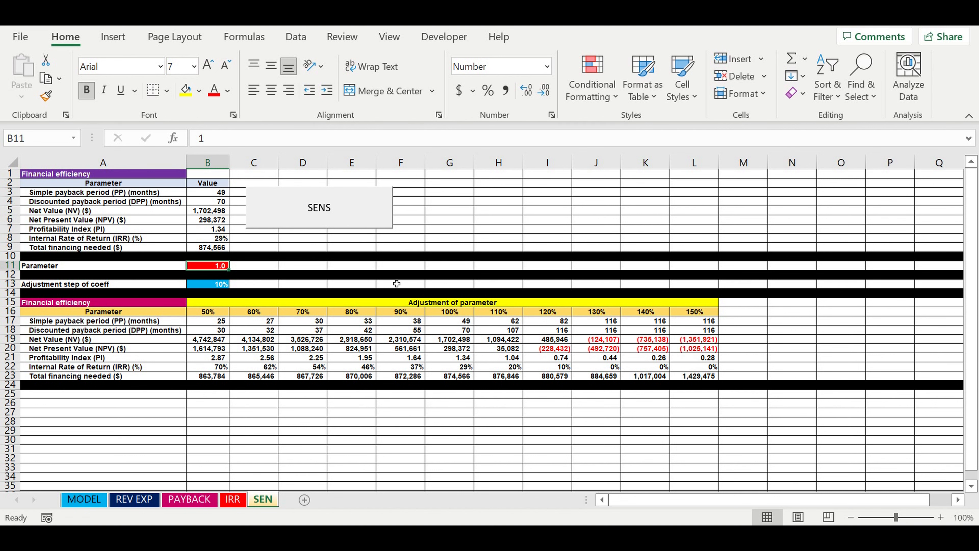
# Review the old truck selling mileage, downpayment, old truck price and service expense inputs on the MODEL sheet
pyautogui.click(84, 500)
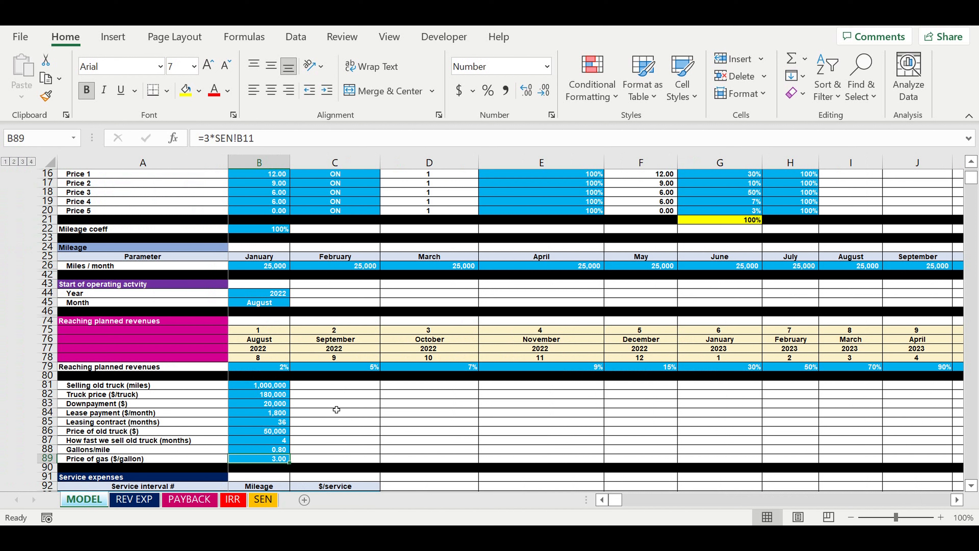
pyautogui.click(266, 385)
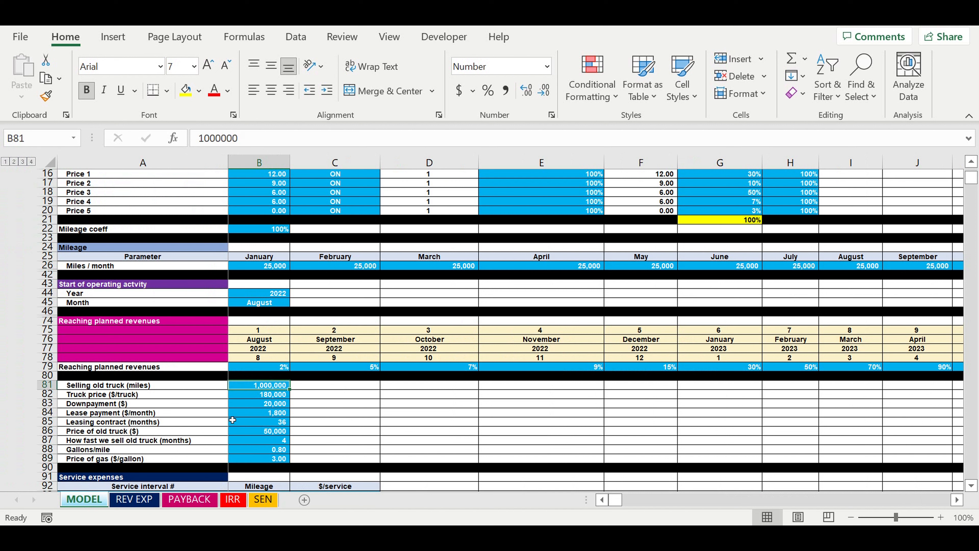
pyautogui.click(273, 404)
pyautogui.click(281, 432)
pyautogui.scroll(-1, 313, 341)
pyautogui.scroll(-5, 314, 341)
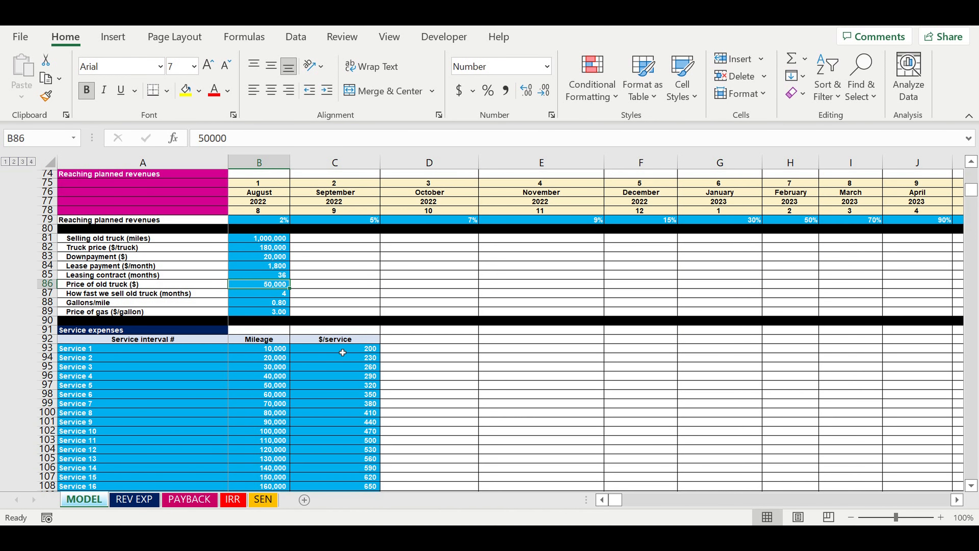
# Review the $/service costs in the Service expenses table on the MODEL sheet, from Service 1 through the higher-mileage intervals
pyautogui.moveTo(342, 352); pyautogui.dragTo(369, 431)
pyautogui.scroll(-3, 392, 371)
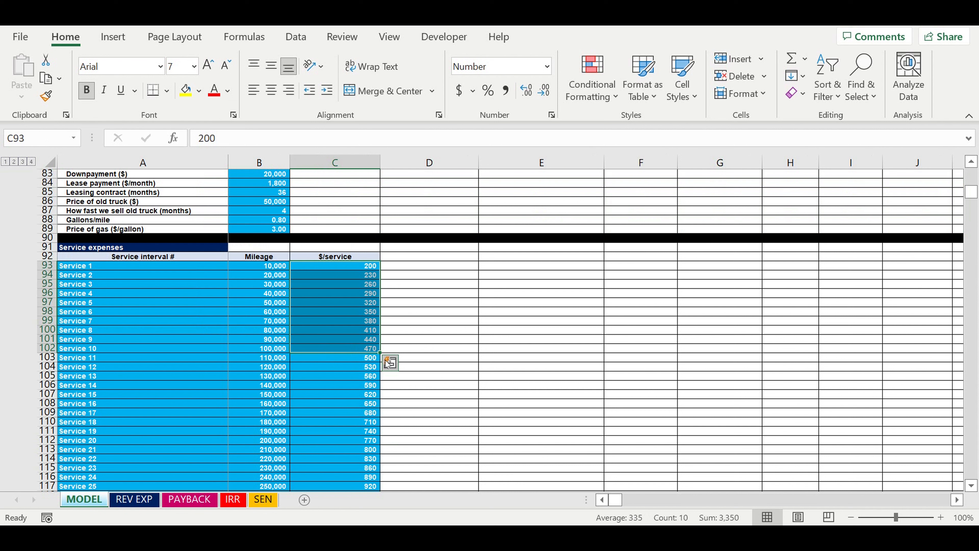
pyautogui.scroll(-6, 382, 361)
pyautogui.scroll(-11, 381, 362)
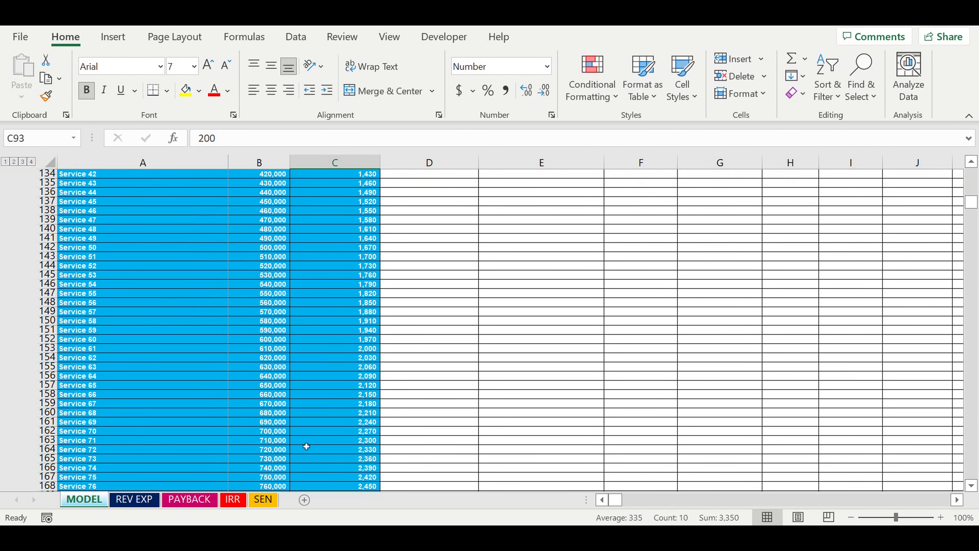
# Review the gas price sensitivity results on the SEN sheet, highlighting the financial efficiency parameters in A17:A23
pyautogui.click(262, 499)
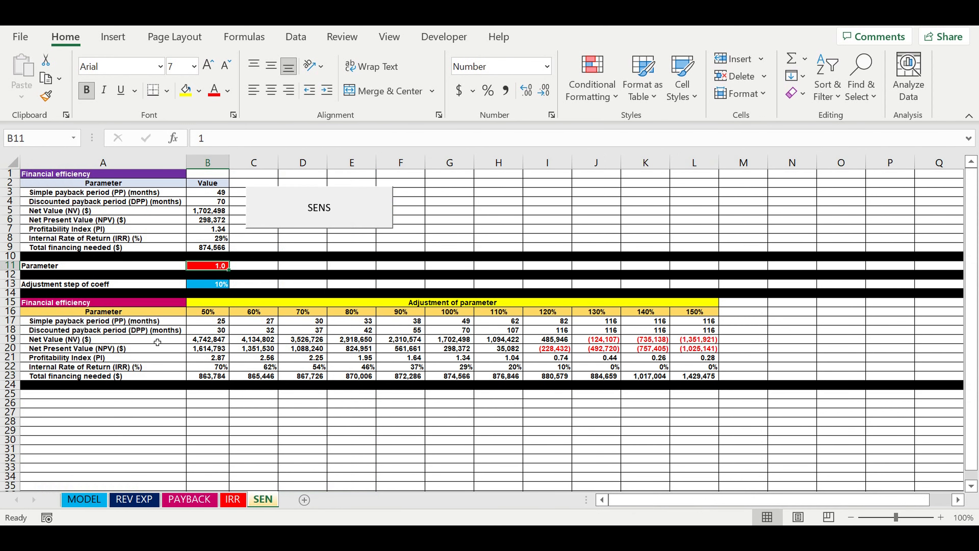
pyautogui.moveTo(87, 323); pyautogui.dragTo(115, 379)
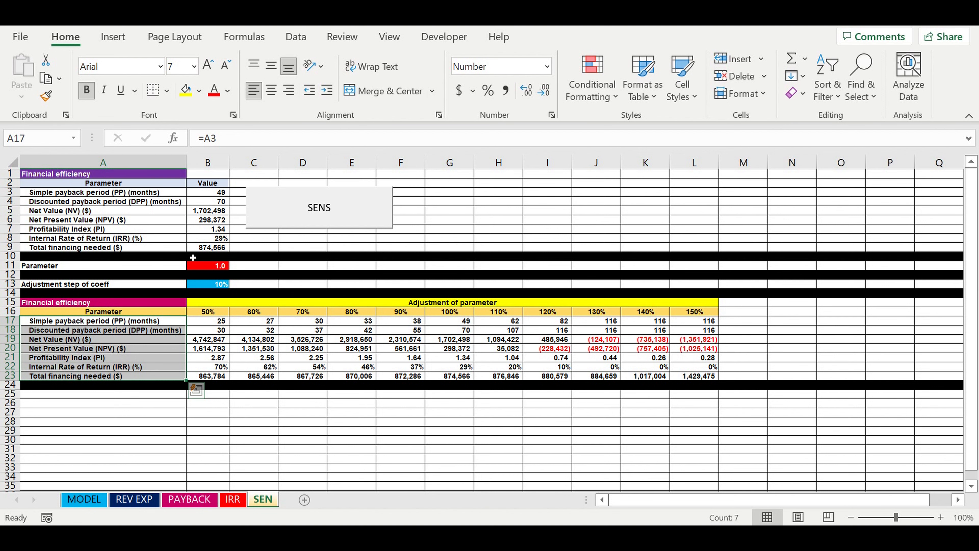
# Review the price, mileage, planned revenue and truck cost inputs in the upper part of the MODEL sheet
pyautogui.click(104, 500)
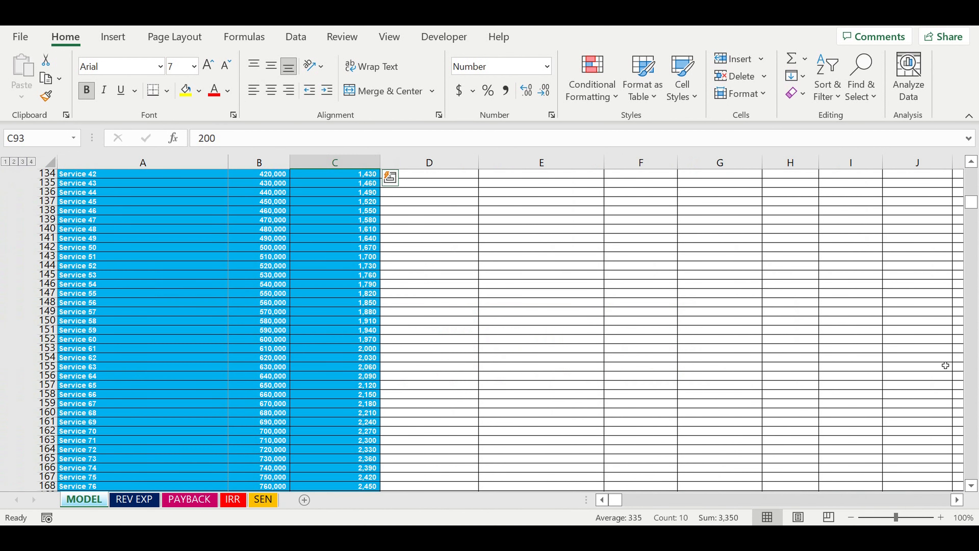
pyautogui.moveTo(970, 201); pyautogui.dragTo(969, 162)
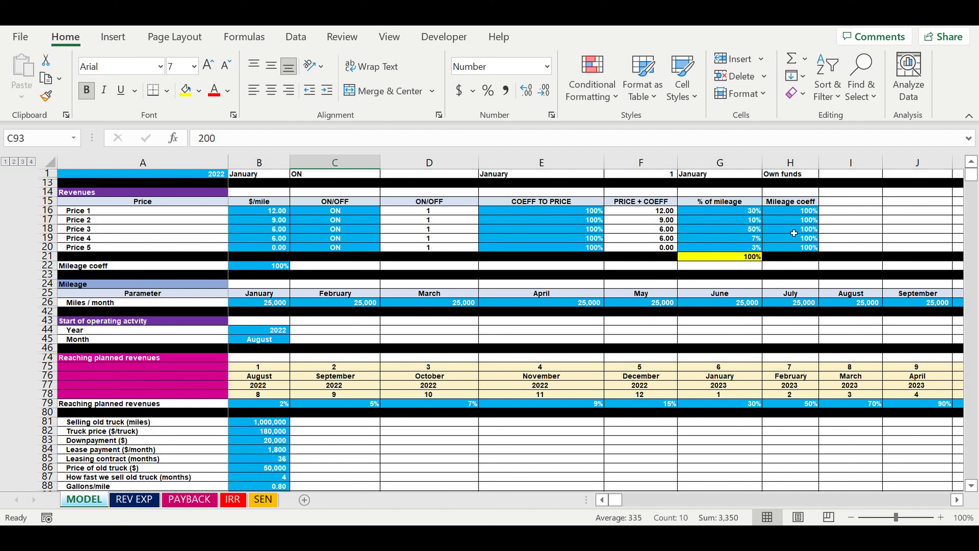
pyautogui.scroll(-1, 524, 253)
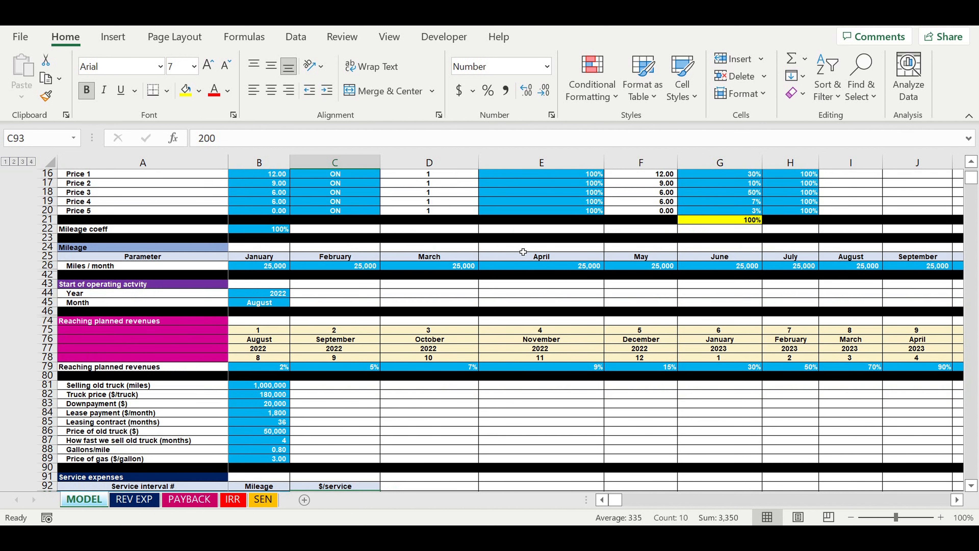